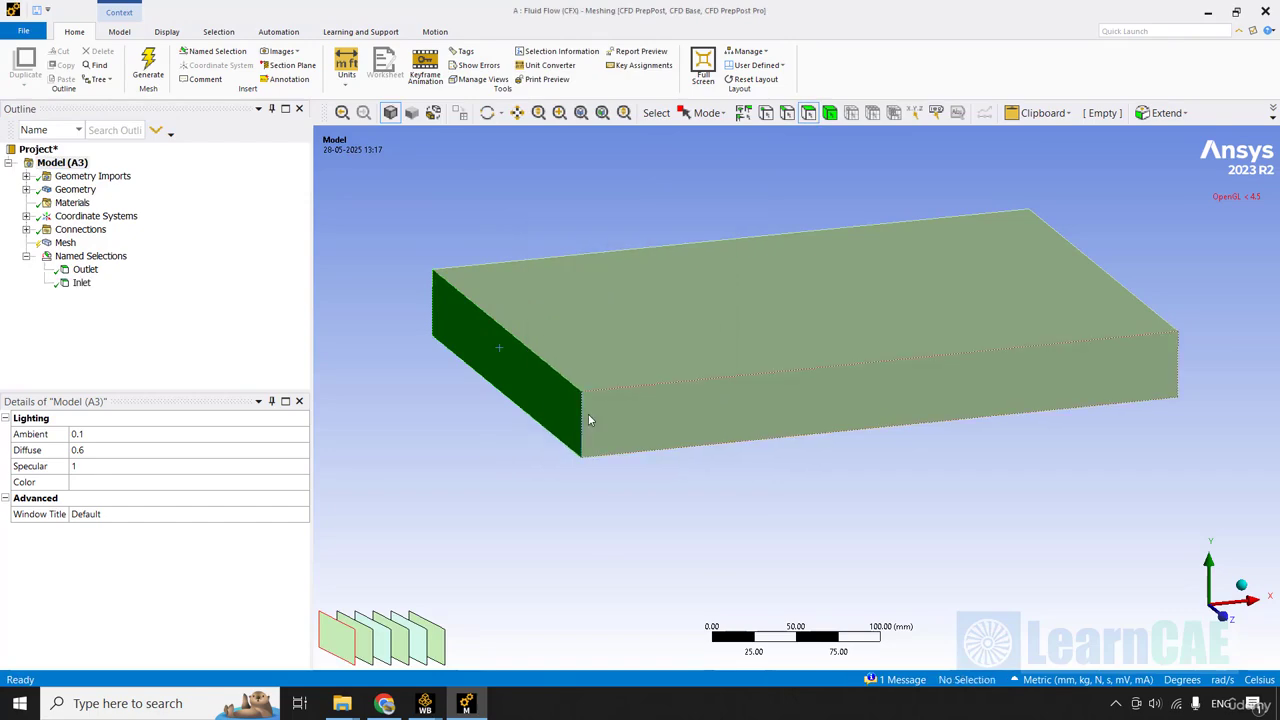
Inspect the face assigned to the Outlet named selection.
middle_click(588, 414)
middle_click_drag(588, 414, 518, 399)
left_click(86, 270)
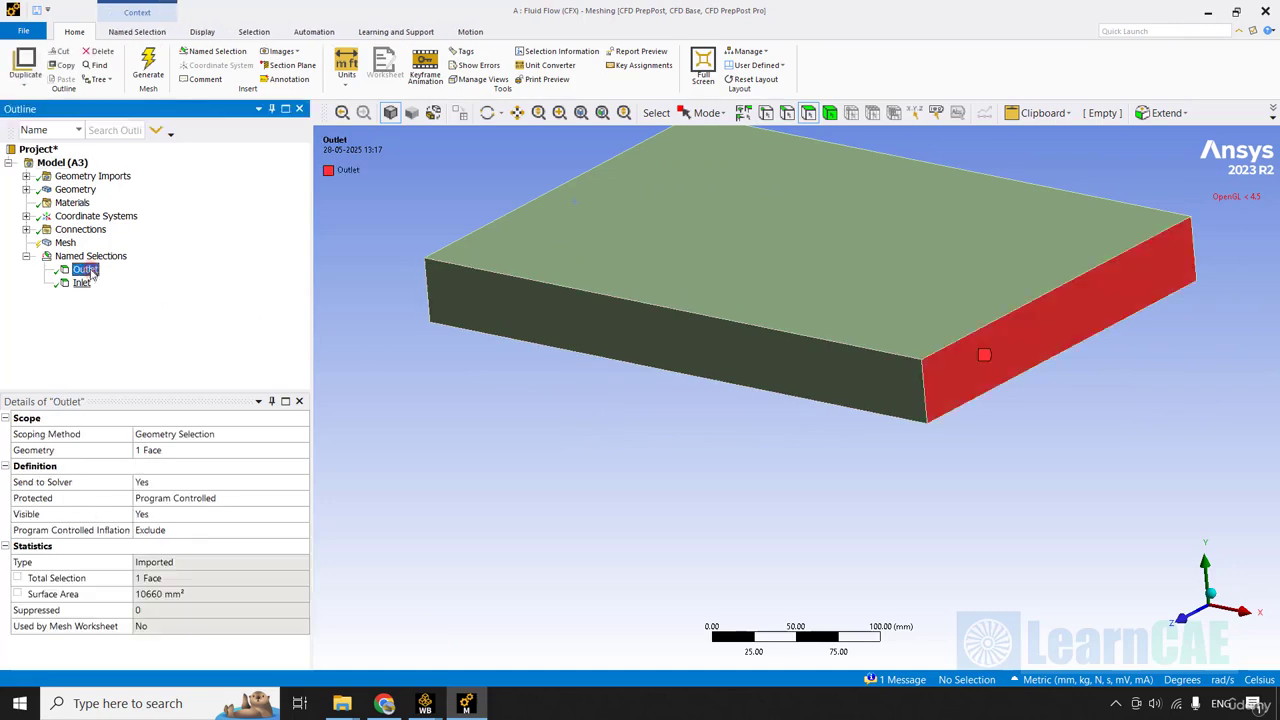
middle_click_drag(731, 360, 884, 378)
middle_click_drag(454, 289, 702, 261, "ctrl")
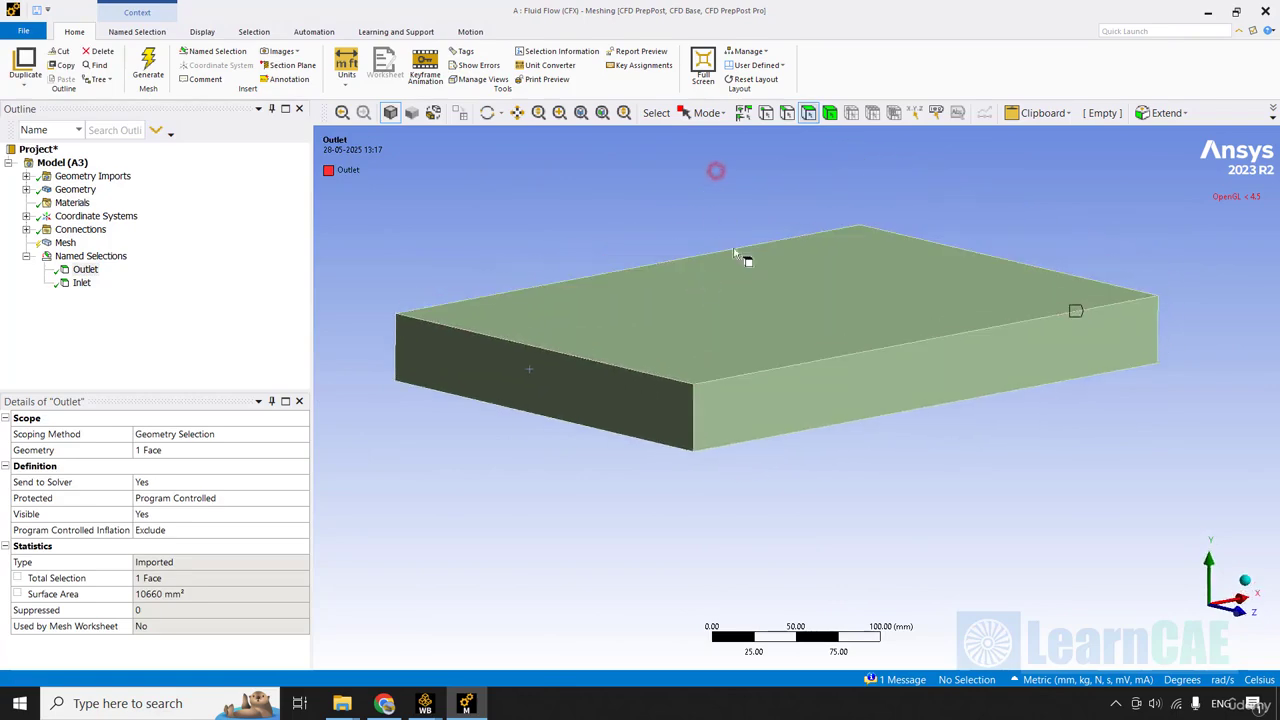
Create a named selection called Enclosure from the four outer faces of the air domain other than the inlet and outlet.
left_click(748, 308)
middle_click_drag(813, 384, 771, 300)
left_click(771, 391, "ctrl")
left_click(515, 319, "ctrl")
right_click(731, 282)
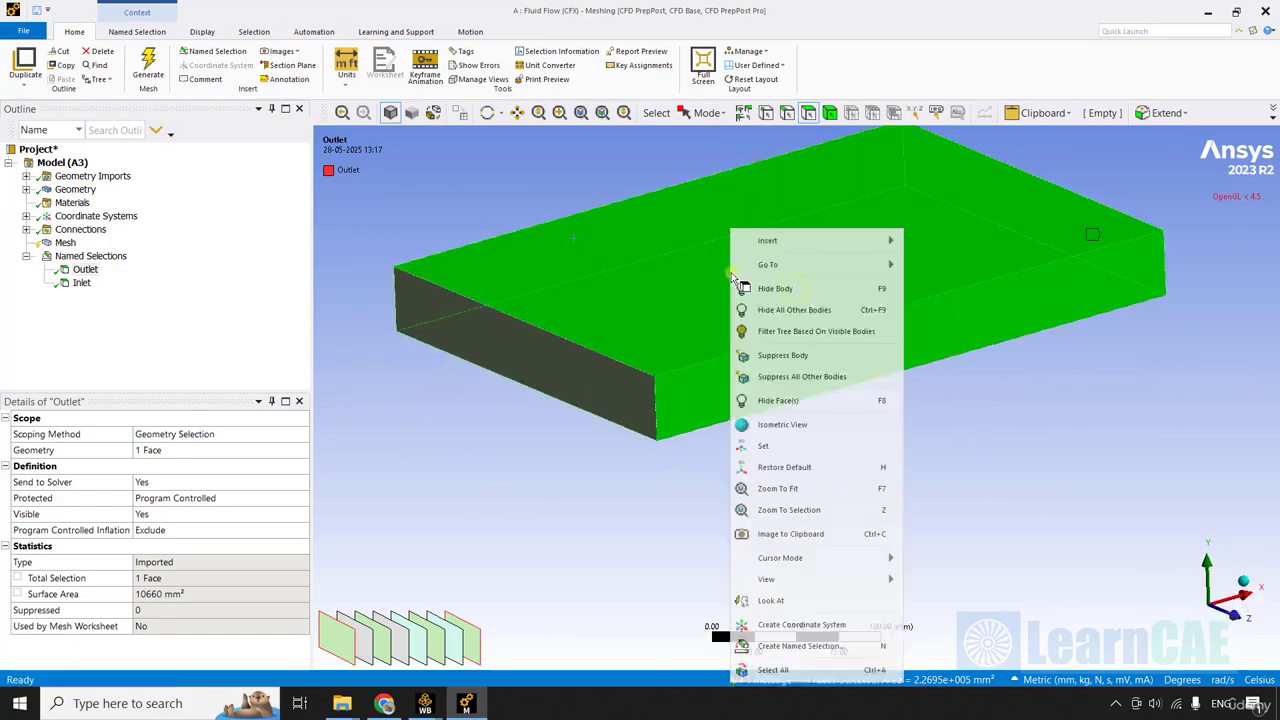
left_click(843, 647)
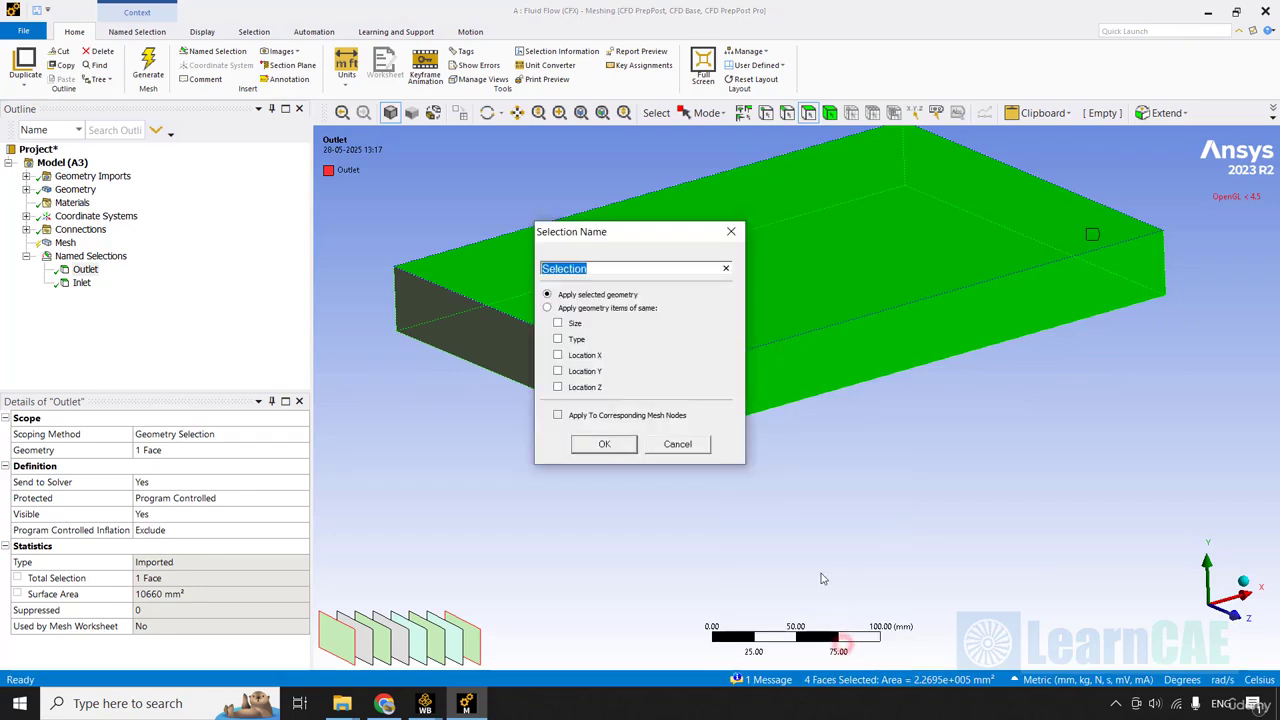
type("Enclosur")
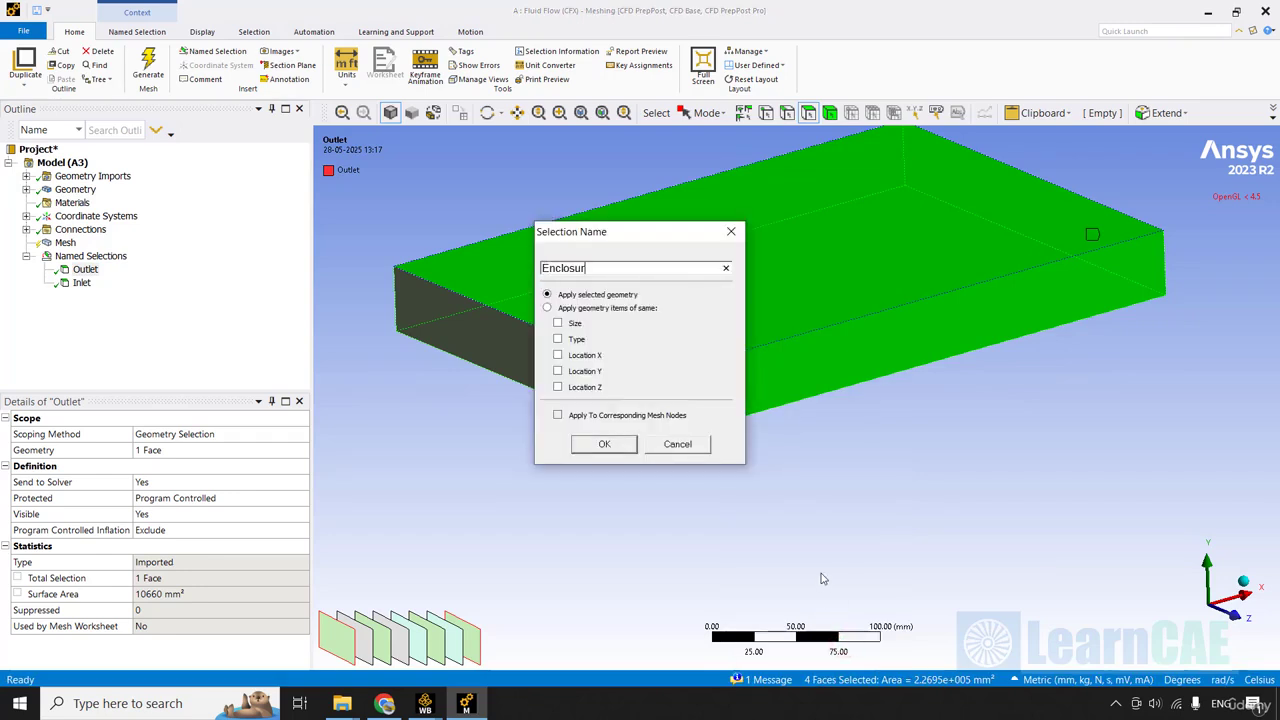
type("e")
key("Return")
left_click(821, 574)
middle_click_drag(821, 574, 820, 571)
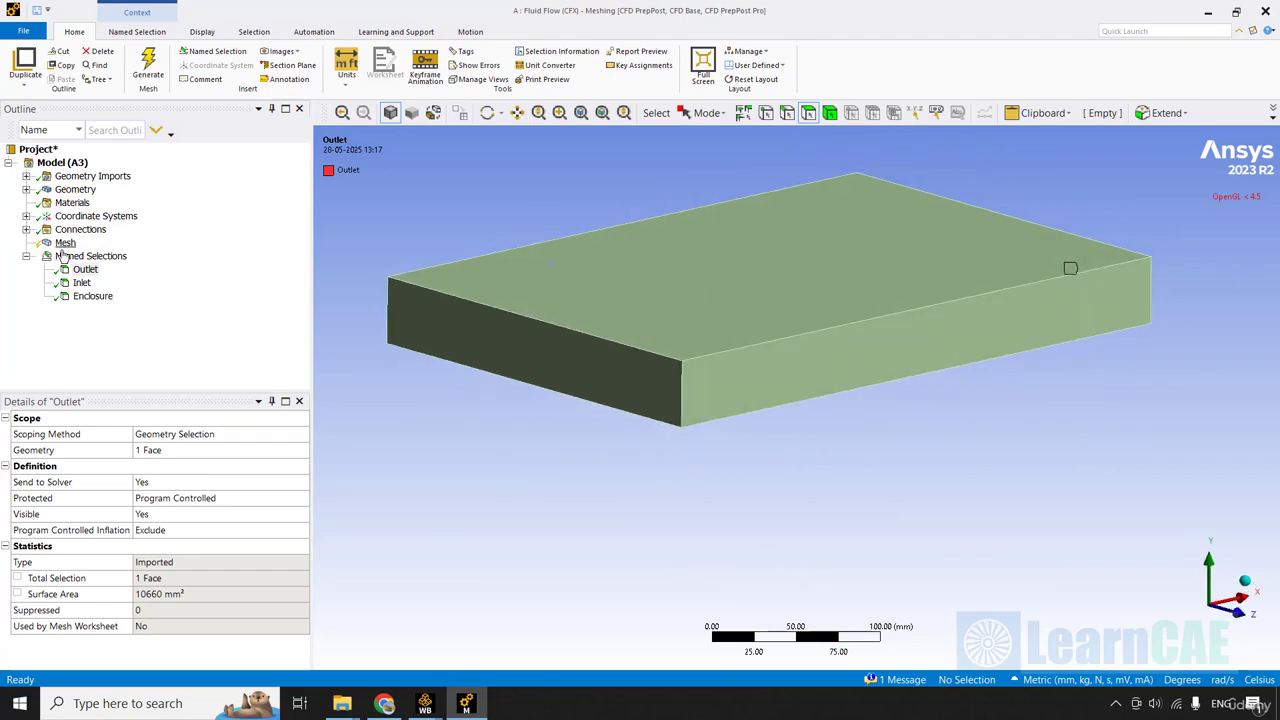
Hide the Air Domain body to expose the electronics inside it.
left_click(26, 190)
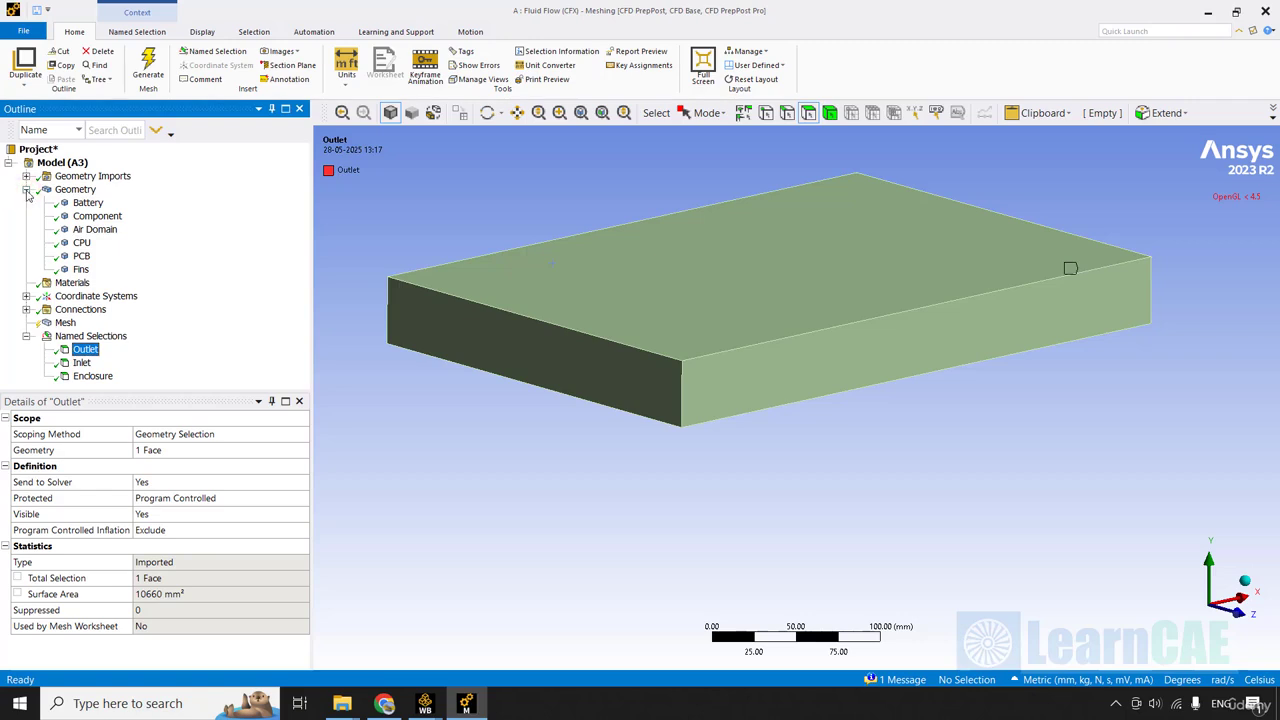
right_click(94, 229)
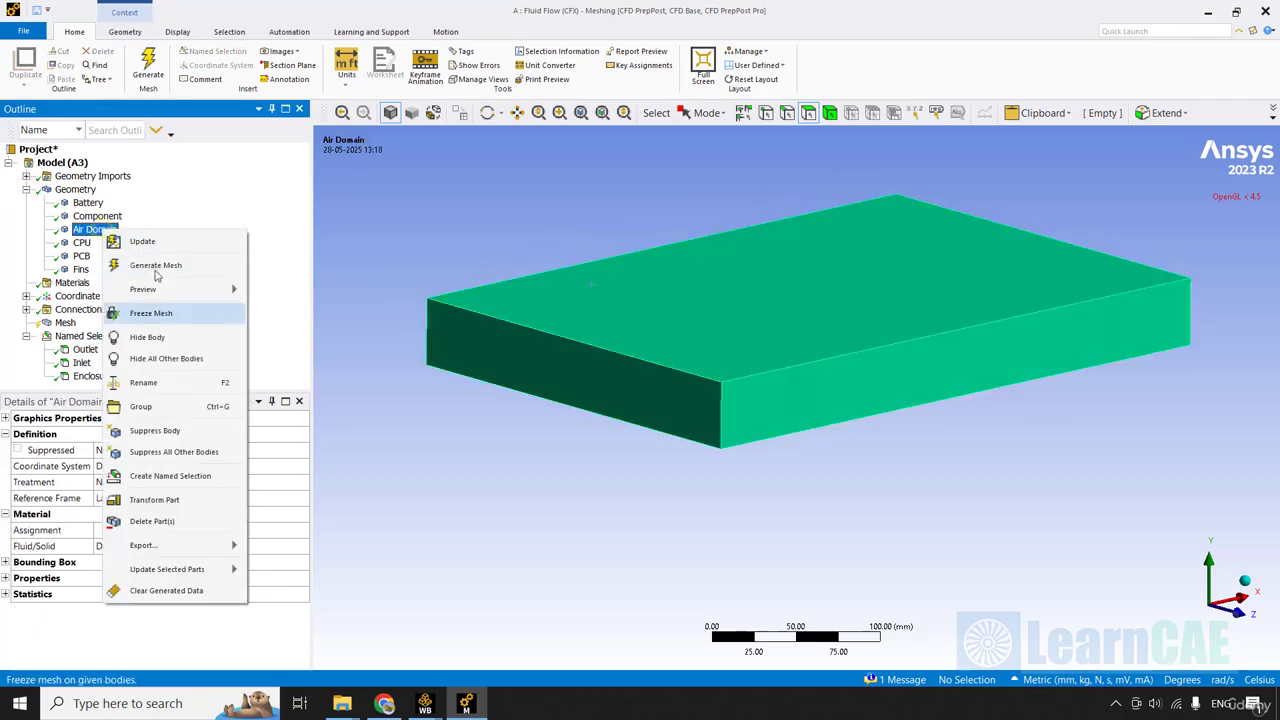
left_click(180, 336)
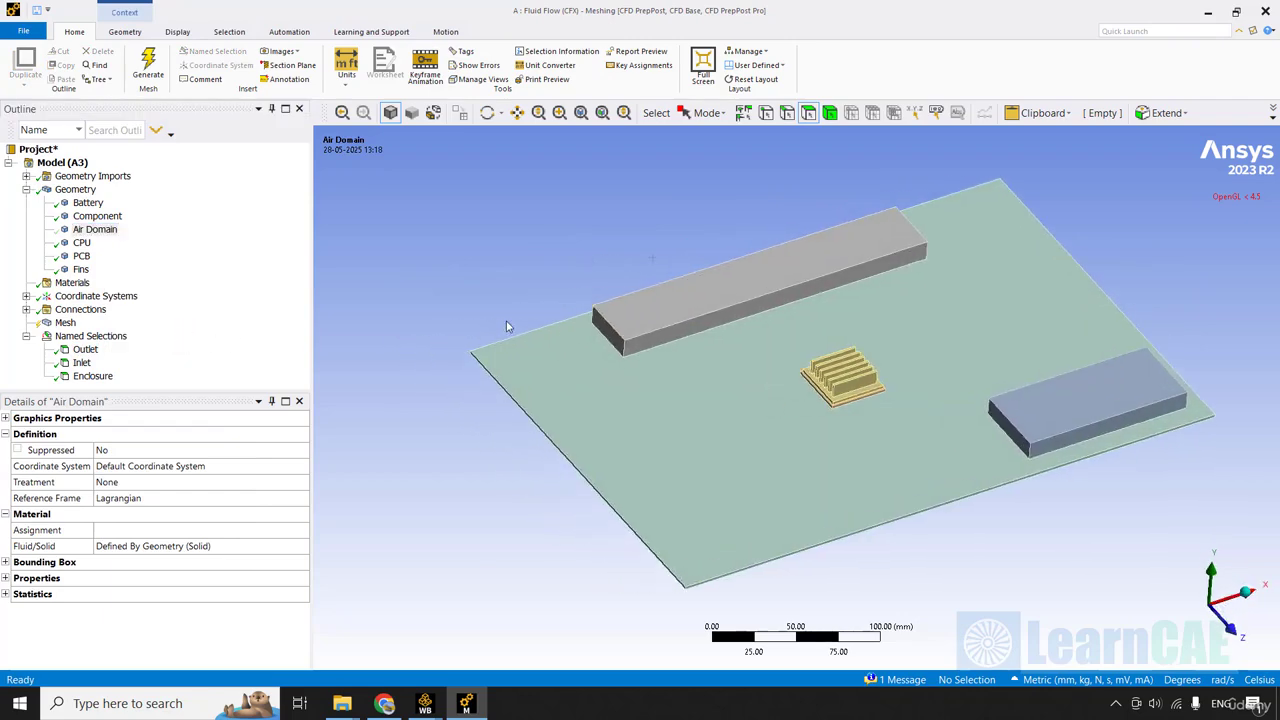
middle_click_drag(507, 322, 507, 322)
scroll(508, 322, "up", 2)
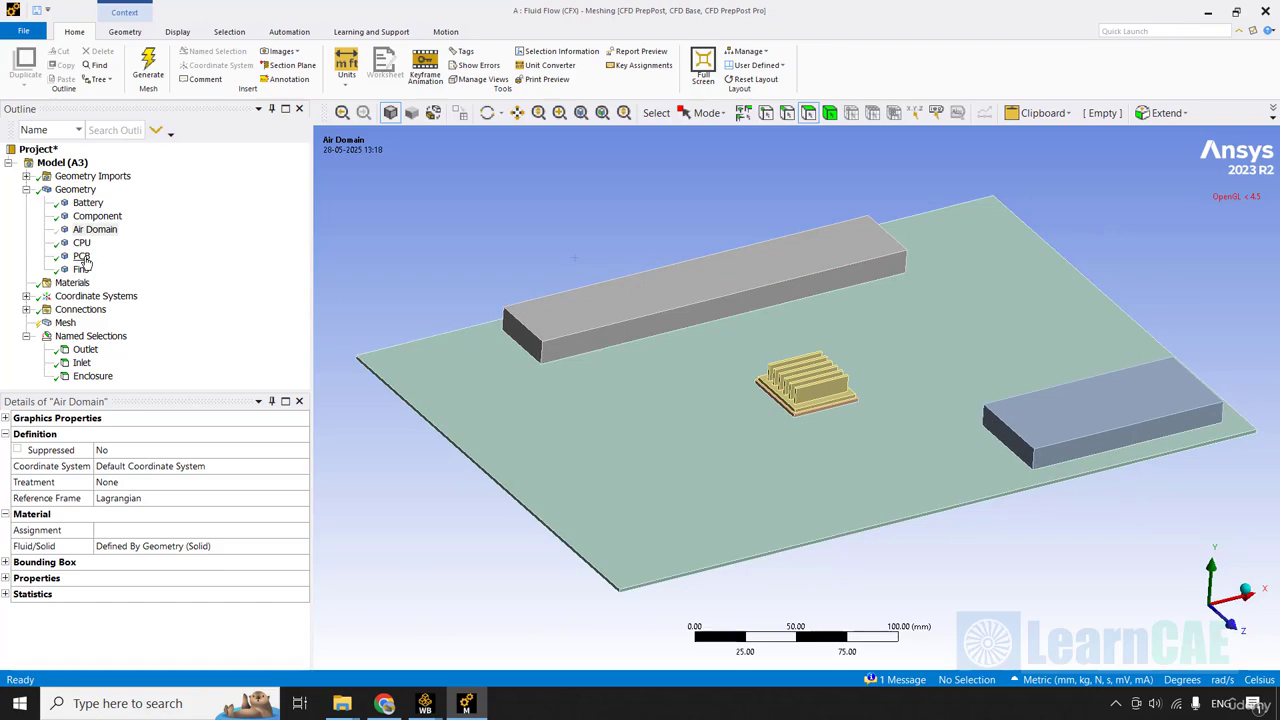
Hide all bodies except the PCB.
left_click(82, 257)
right_click(84, 259)
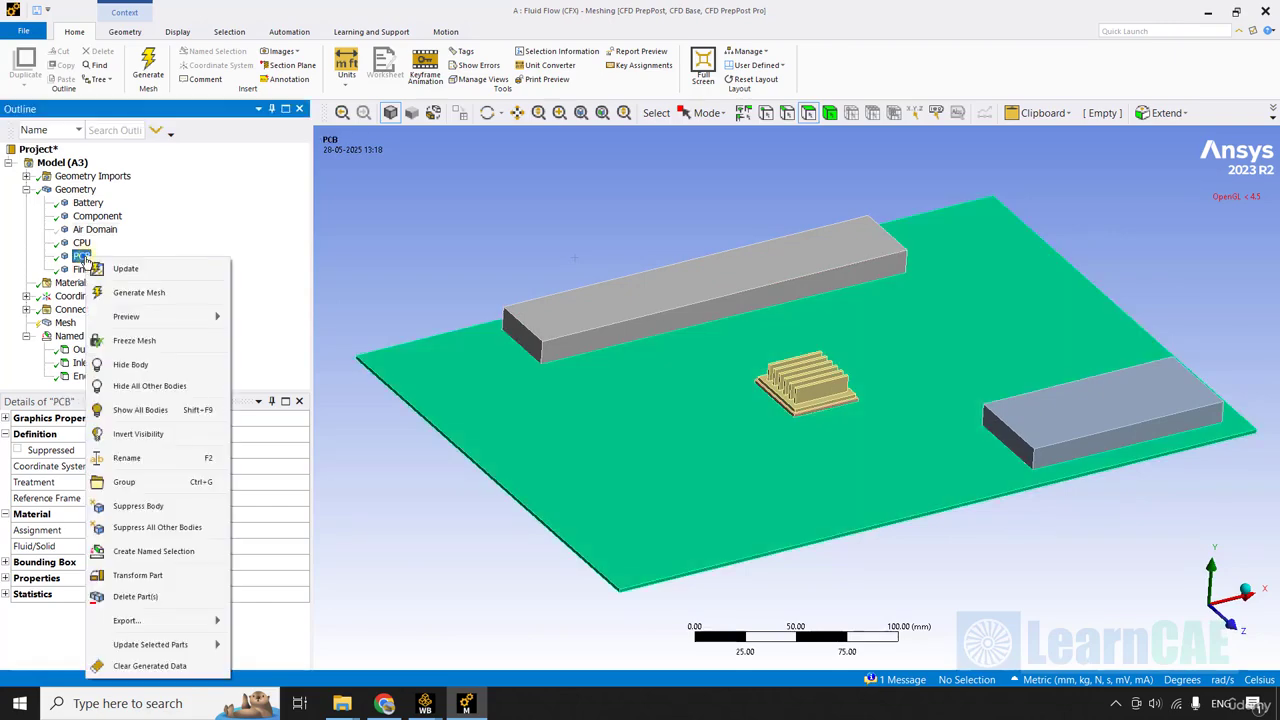
left_click(172, 390)
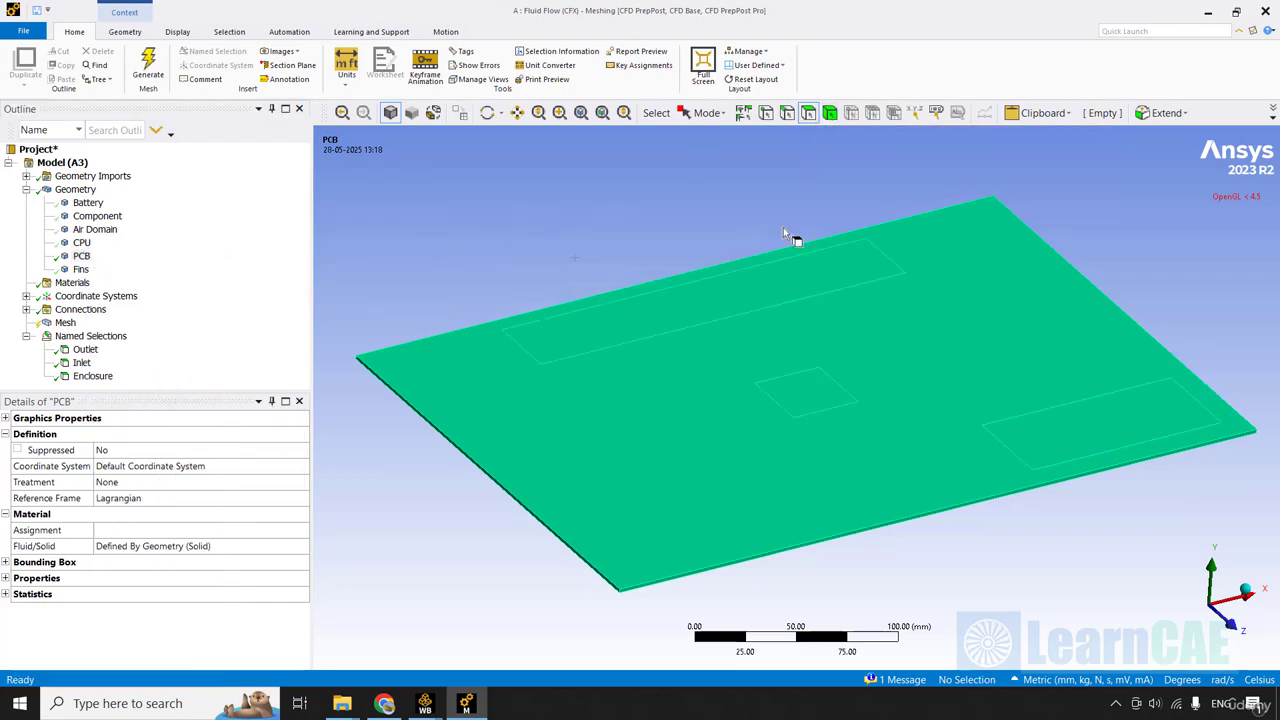
Create a named selection called PCB to Solid Interface from the three component contact faces on top of the PCB.
left_click(756, 293)
left_click(820, 404, "ctrl")
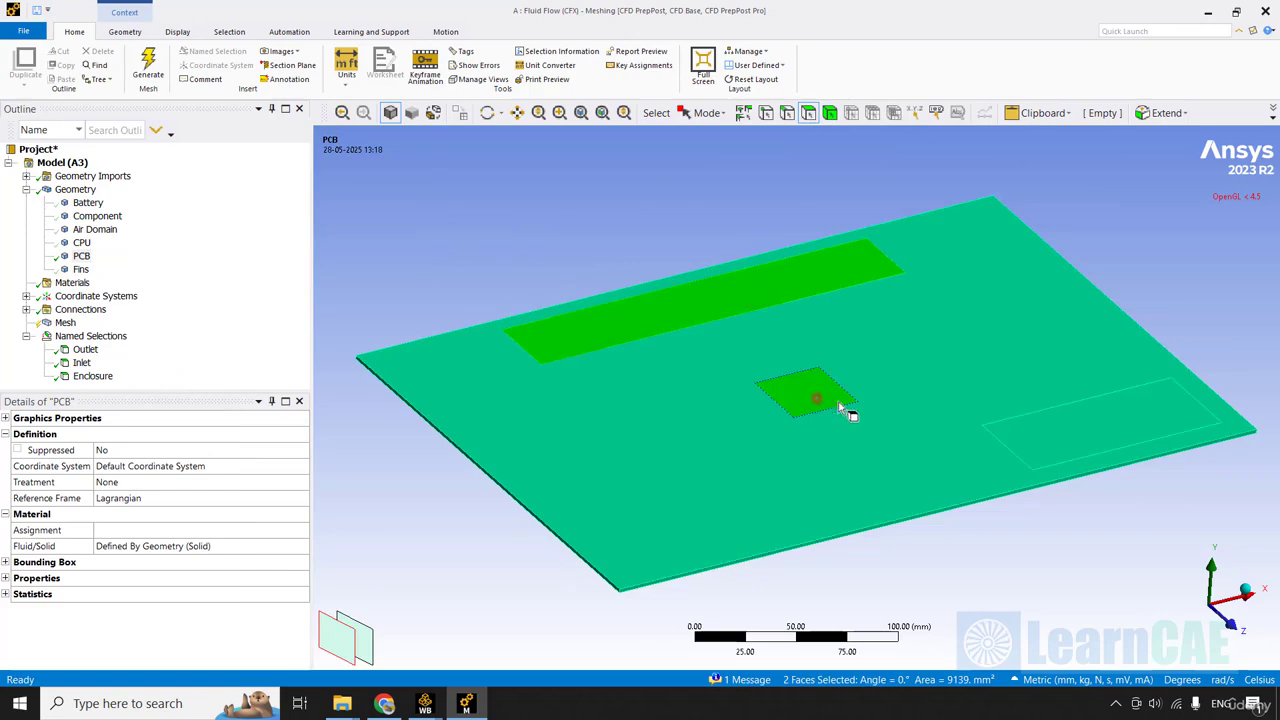
left_click(1088, 444, "ctrl")
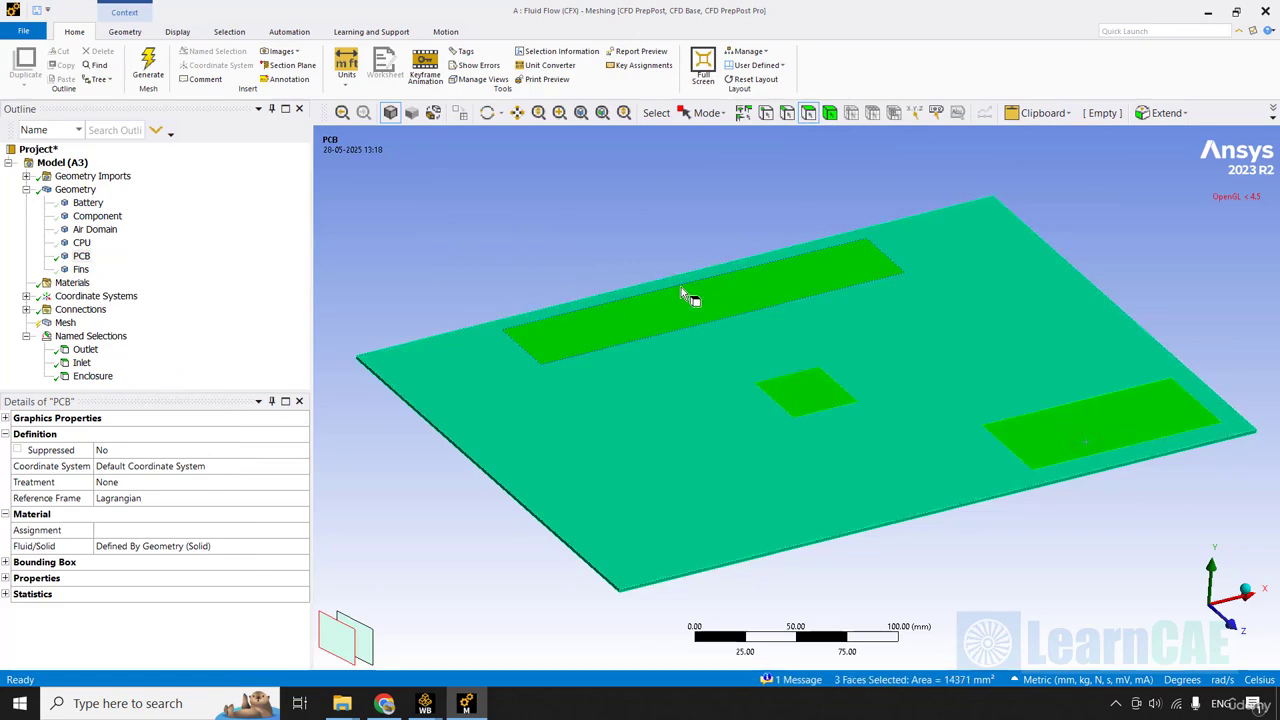
right_click(641, 327)
left_click(730, 576)
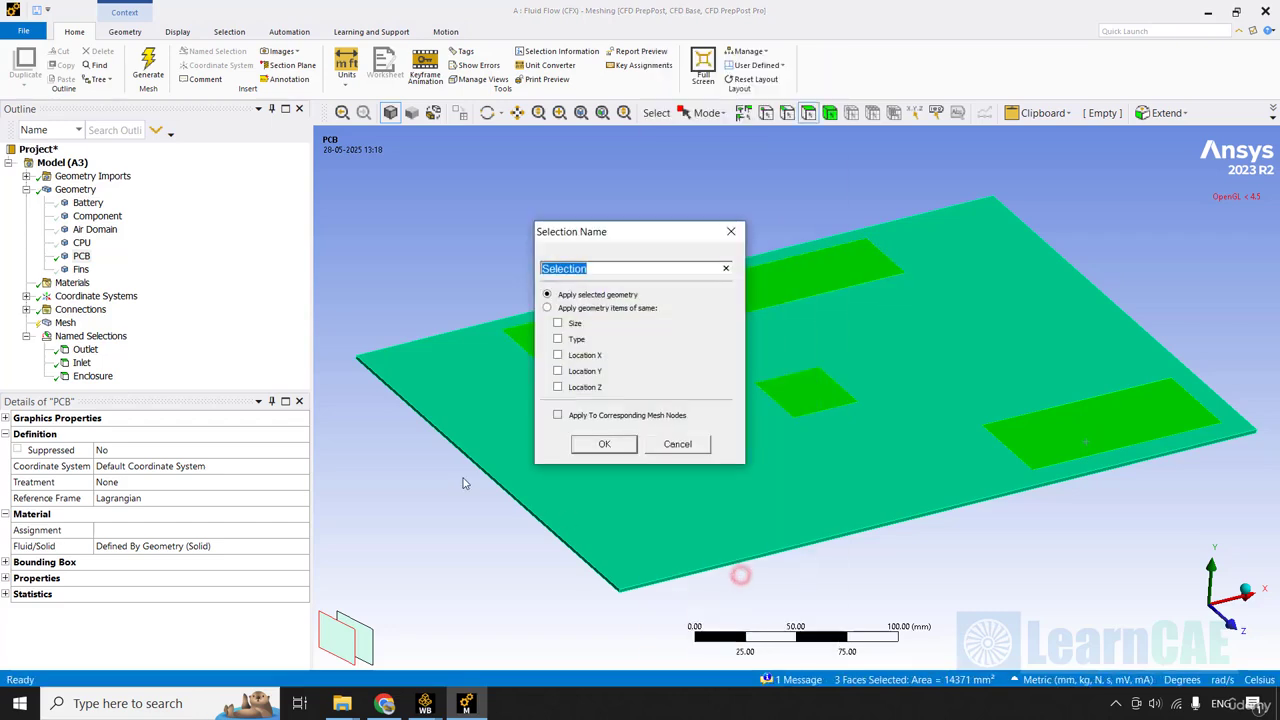
type("PCB to Solid Interface")
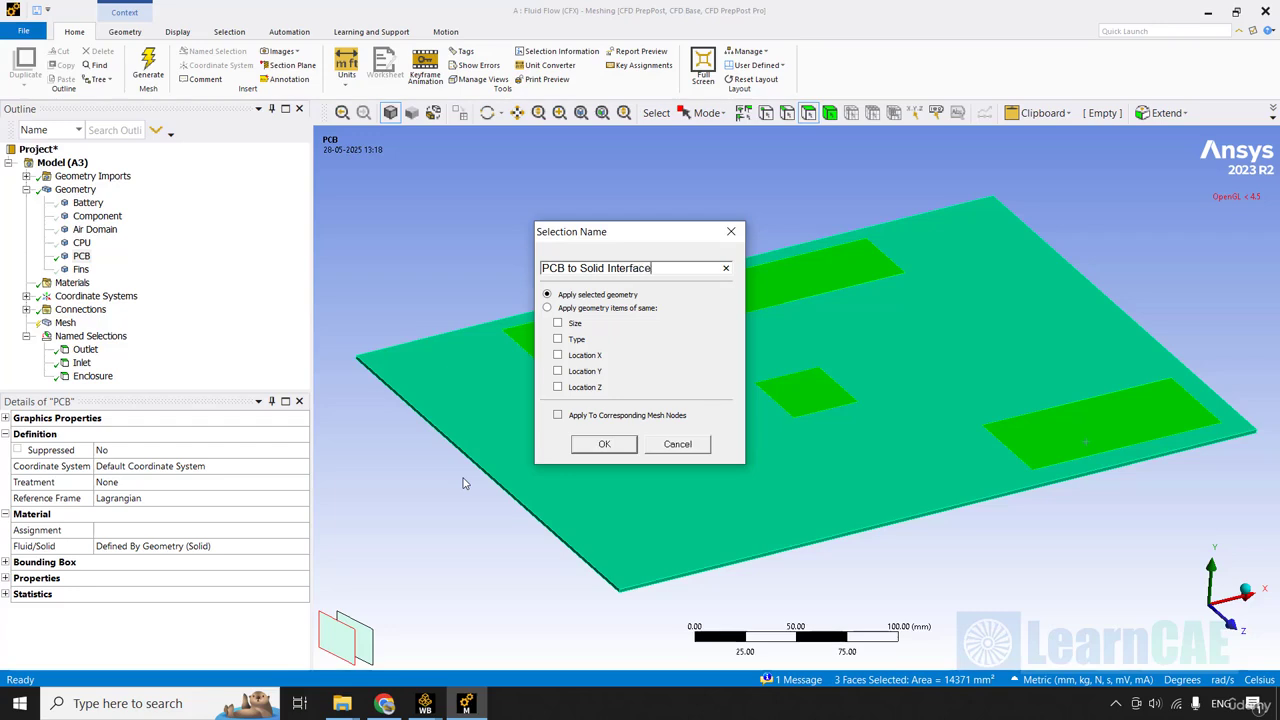
key("Return")
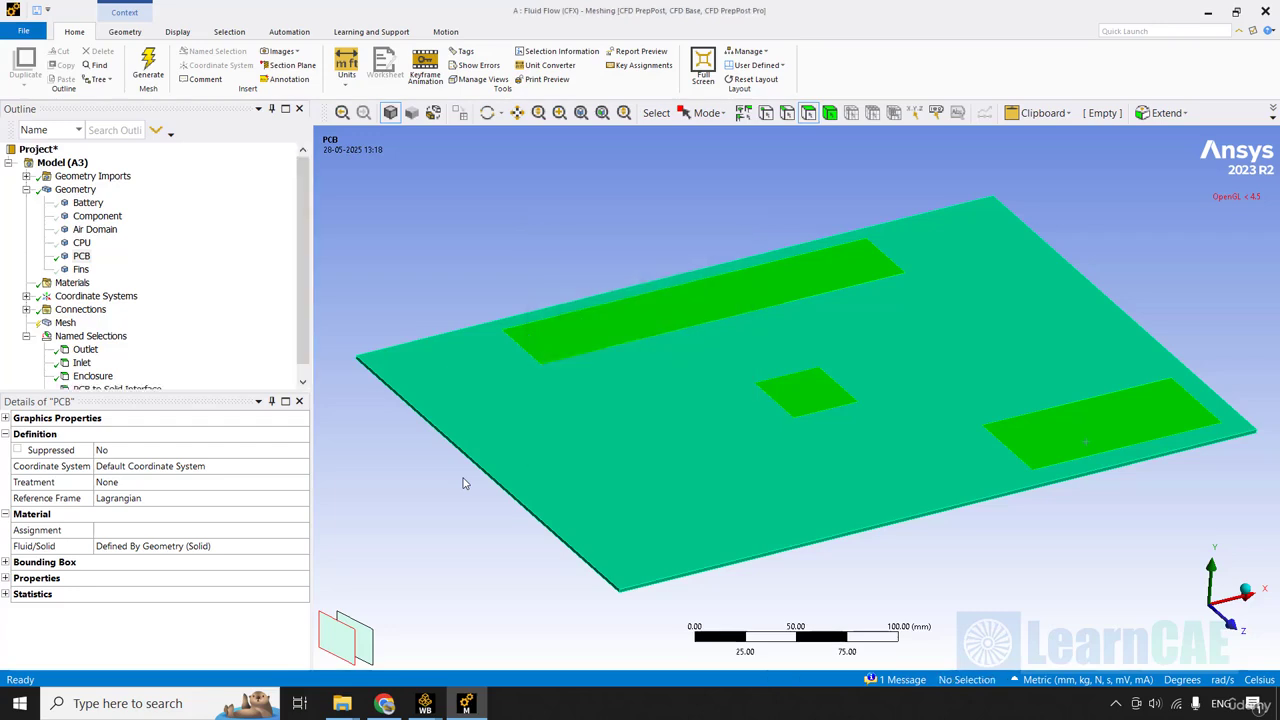
Hide the faces of the PCB to Solid Interface named selection.
left_click(306, 371)
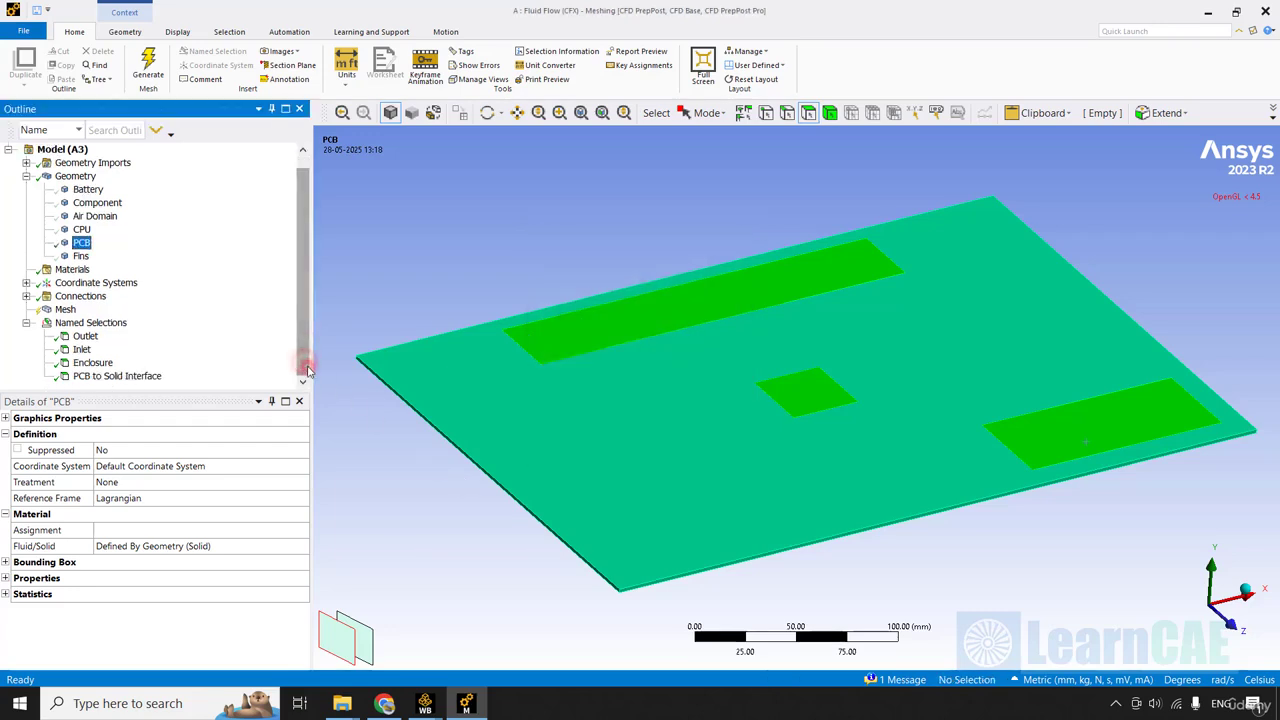
left_click(118, 377)
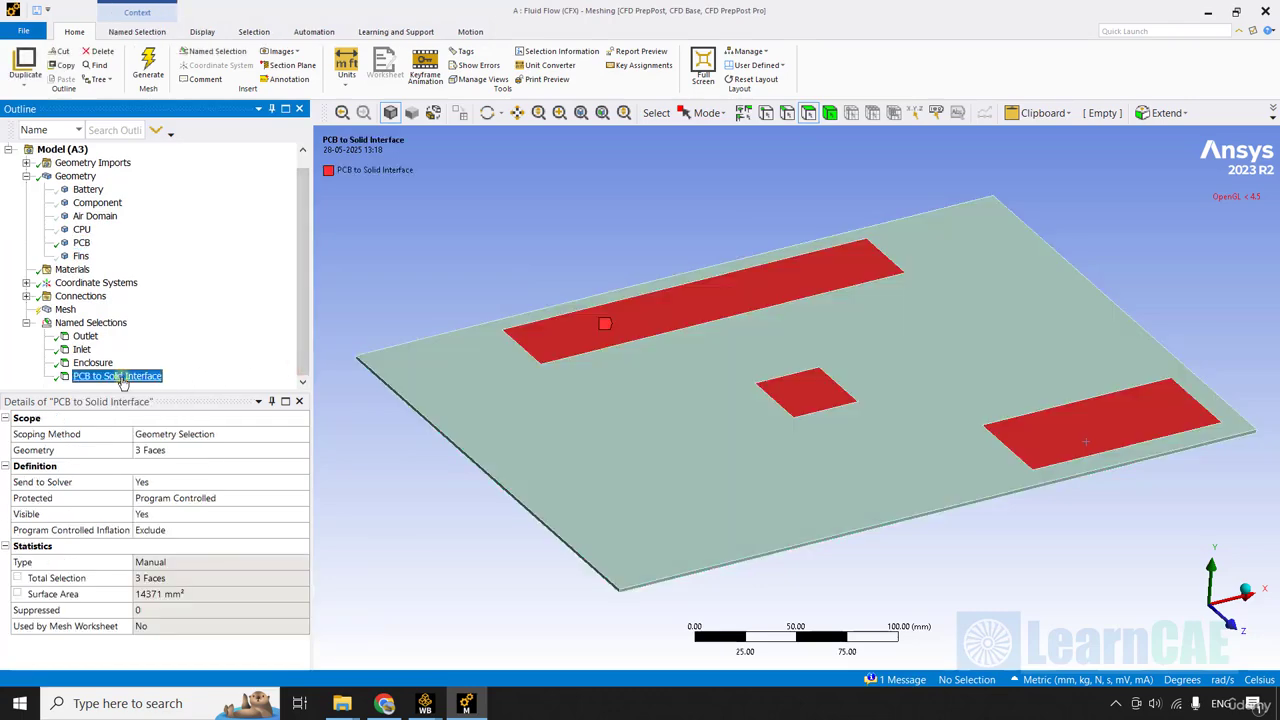
right_click(118, 377)
left_click(186, 157)
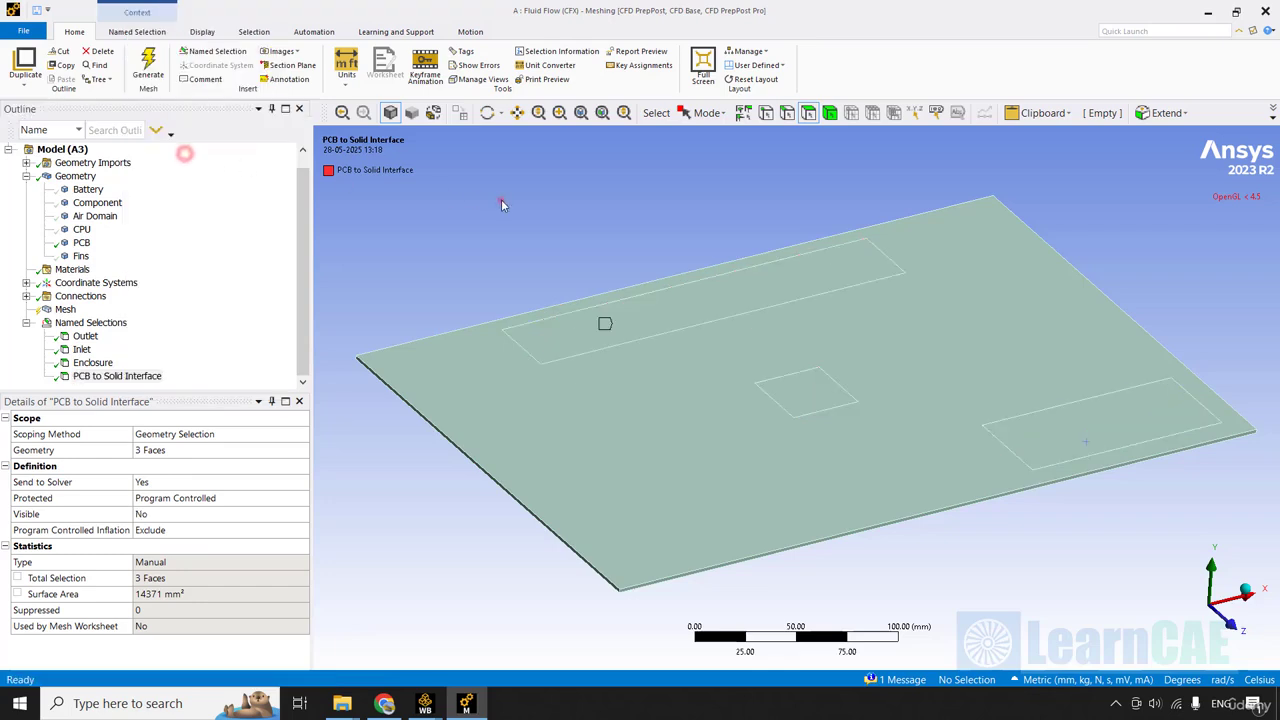
Box-select all remaining visible PCB faces and create a named selection from them called PCB to Air Interface.
scroll(550, 220, "down", 2)
middle_click_drag(607, 242, 606, 241, "ctrl")
left_click(710, 113)
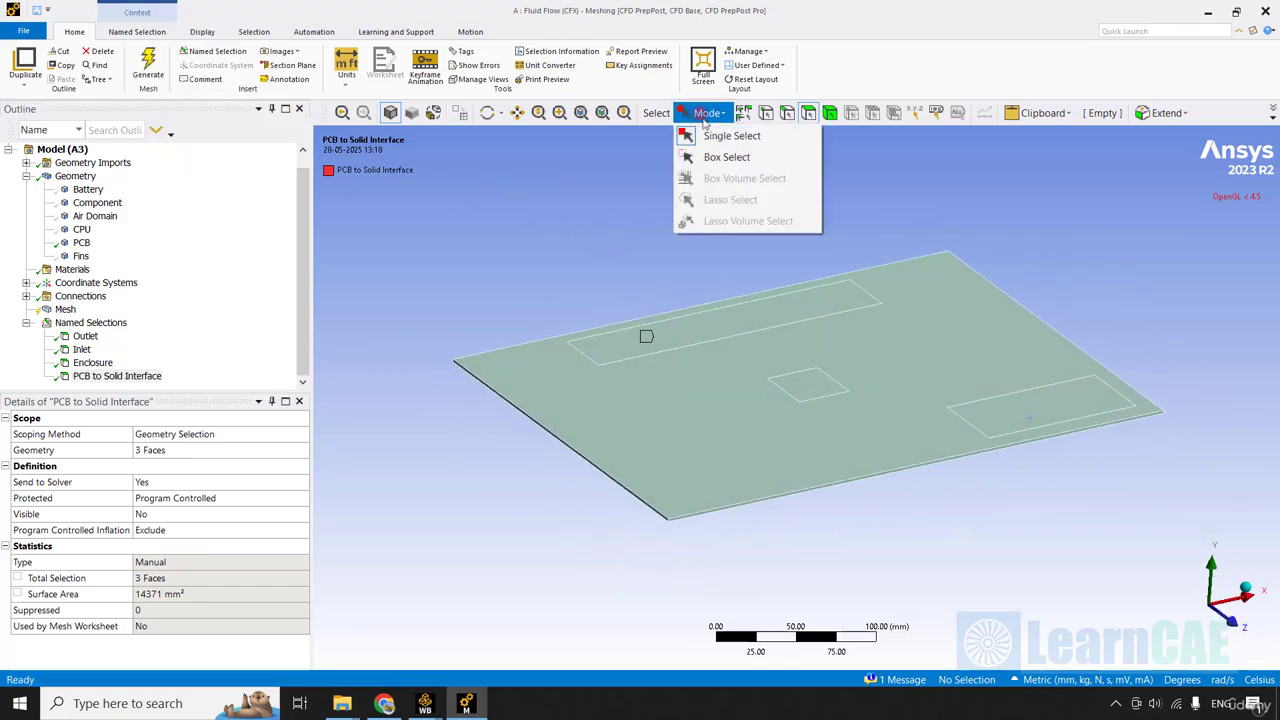
left_click(722, 157)
middle_click_drag(905, 174, 828, 179, "ctrl")
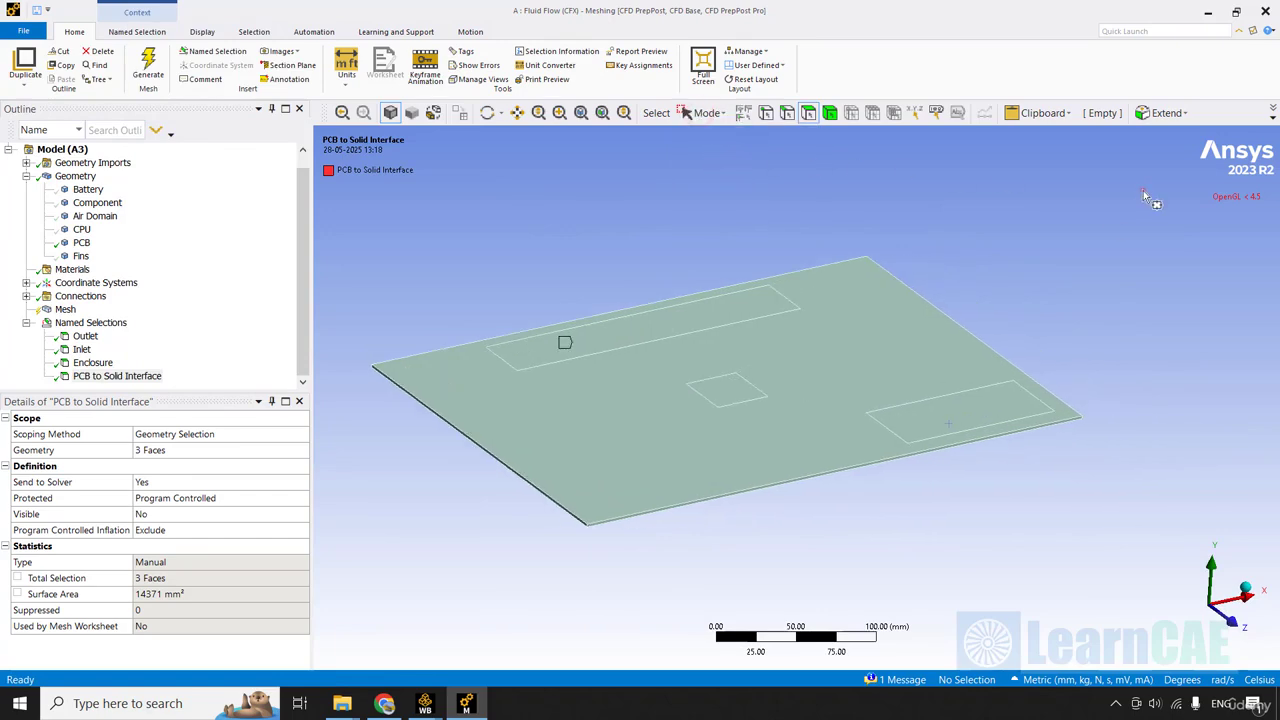
left_click_drag(1143, 190, 341, 561)
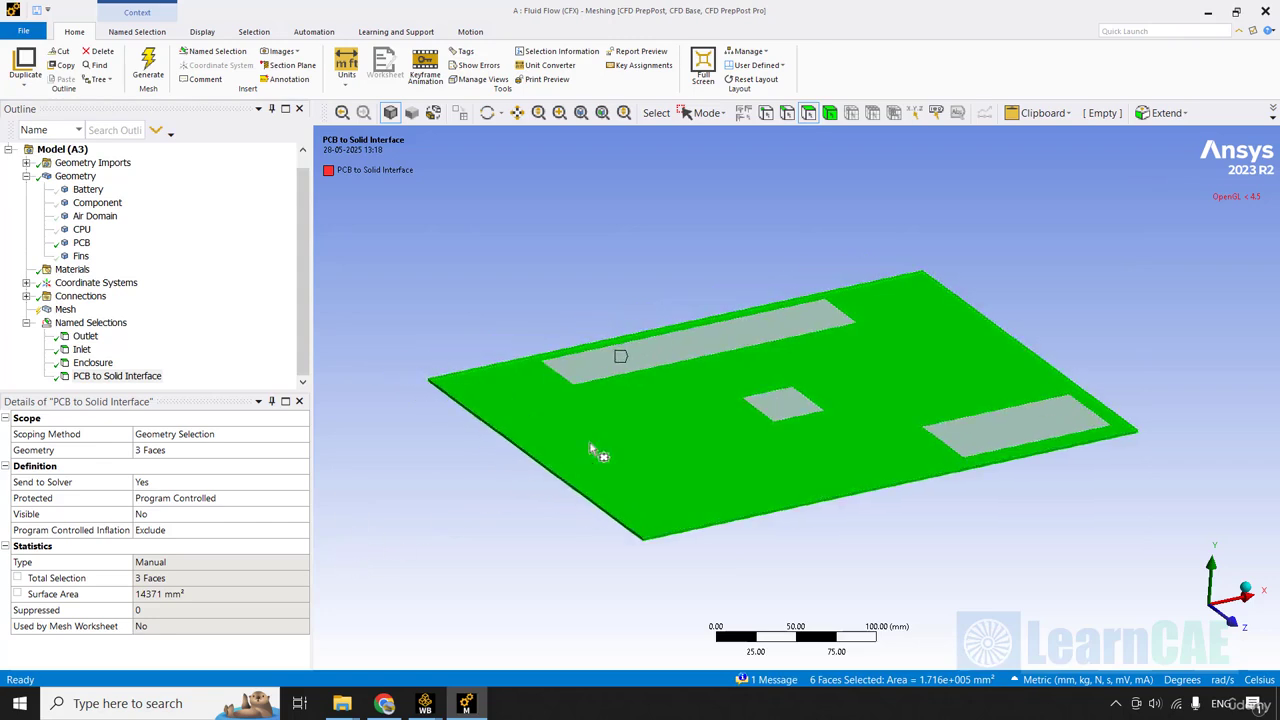
right_click(663, 414)
left_click(755, 483)
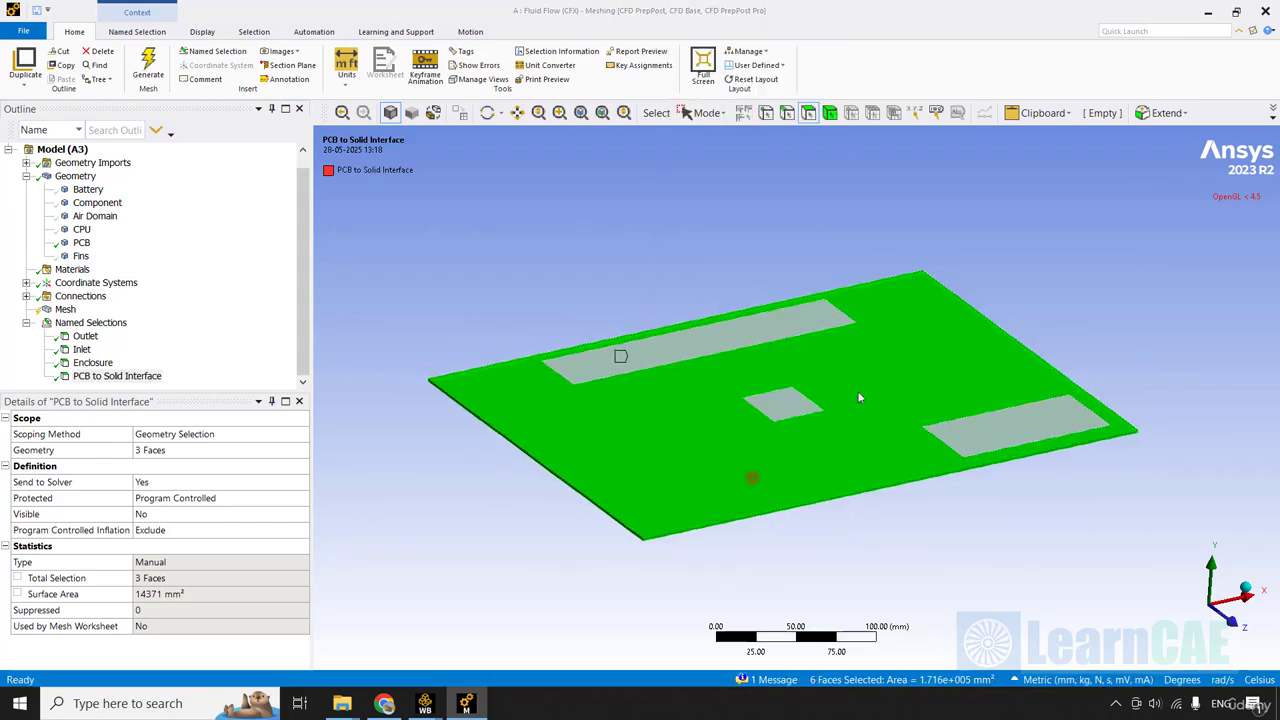
type("PCB to Air Interface")
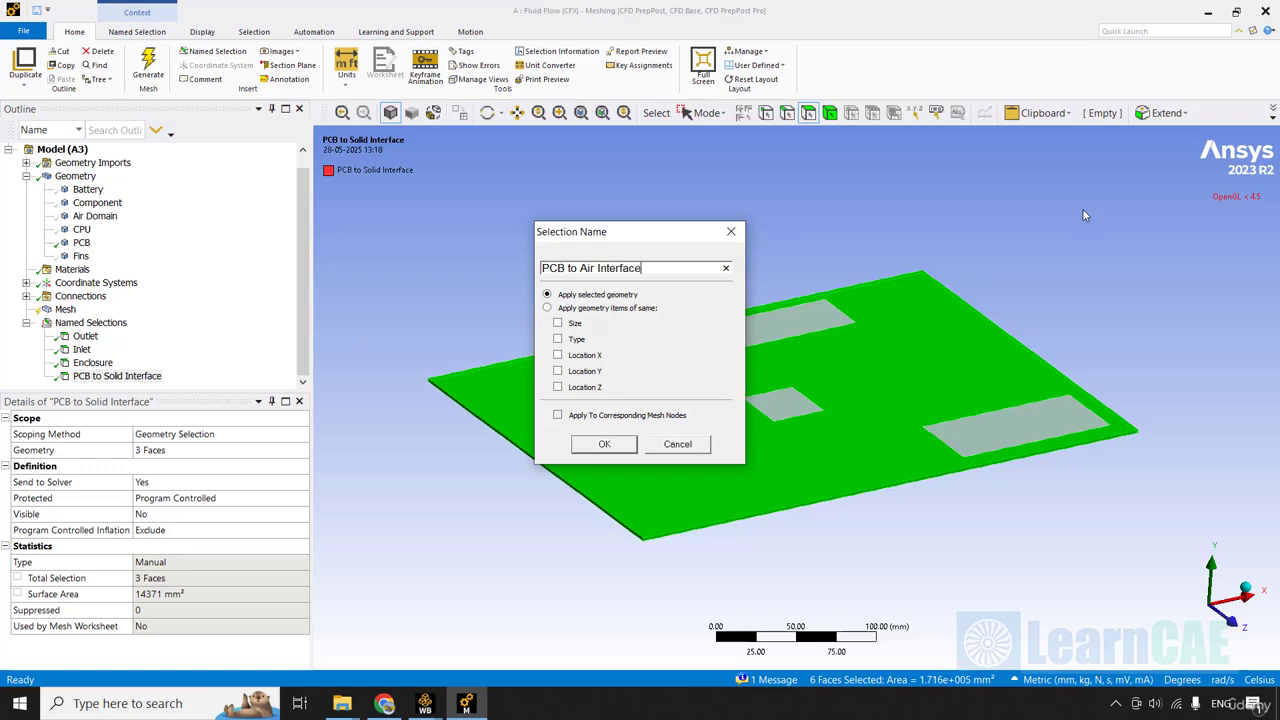
key("Return")
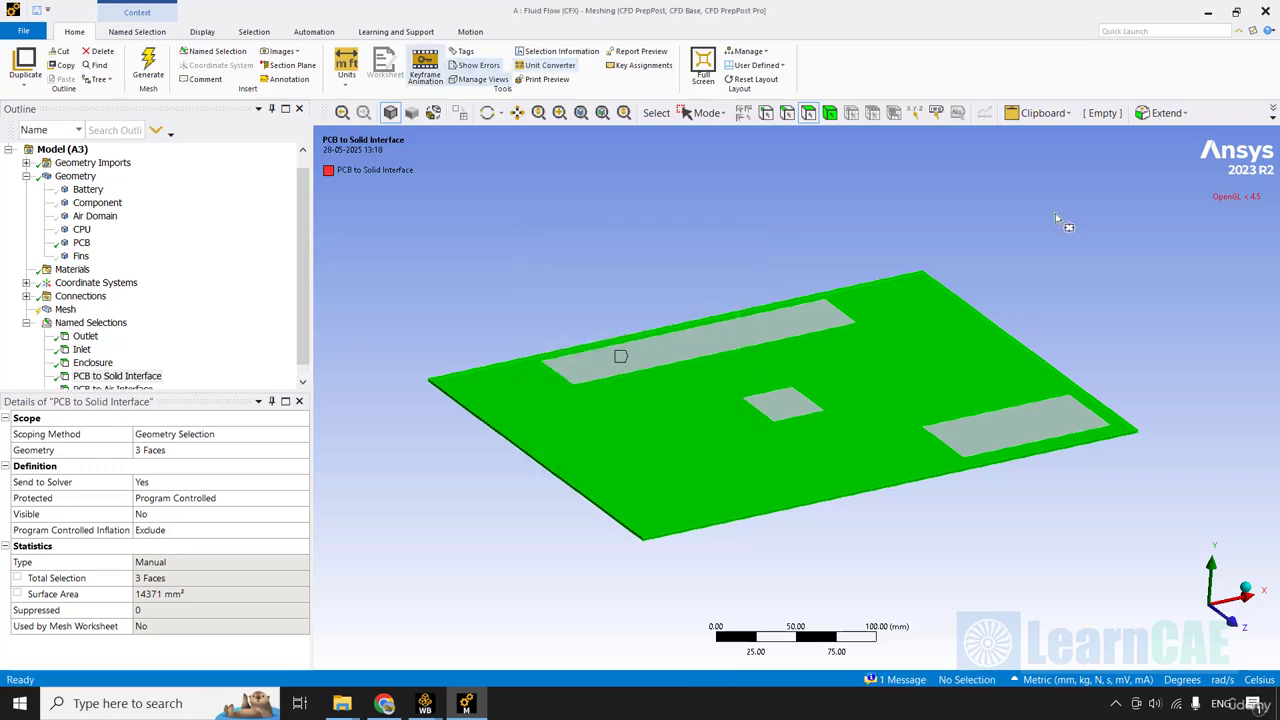
Hide the faces of the PCB to Air Interface named selection.
left_click(131, 386)
right_click(131, 386)
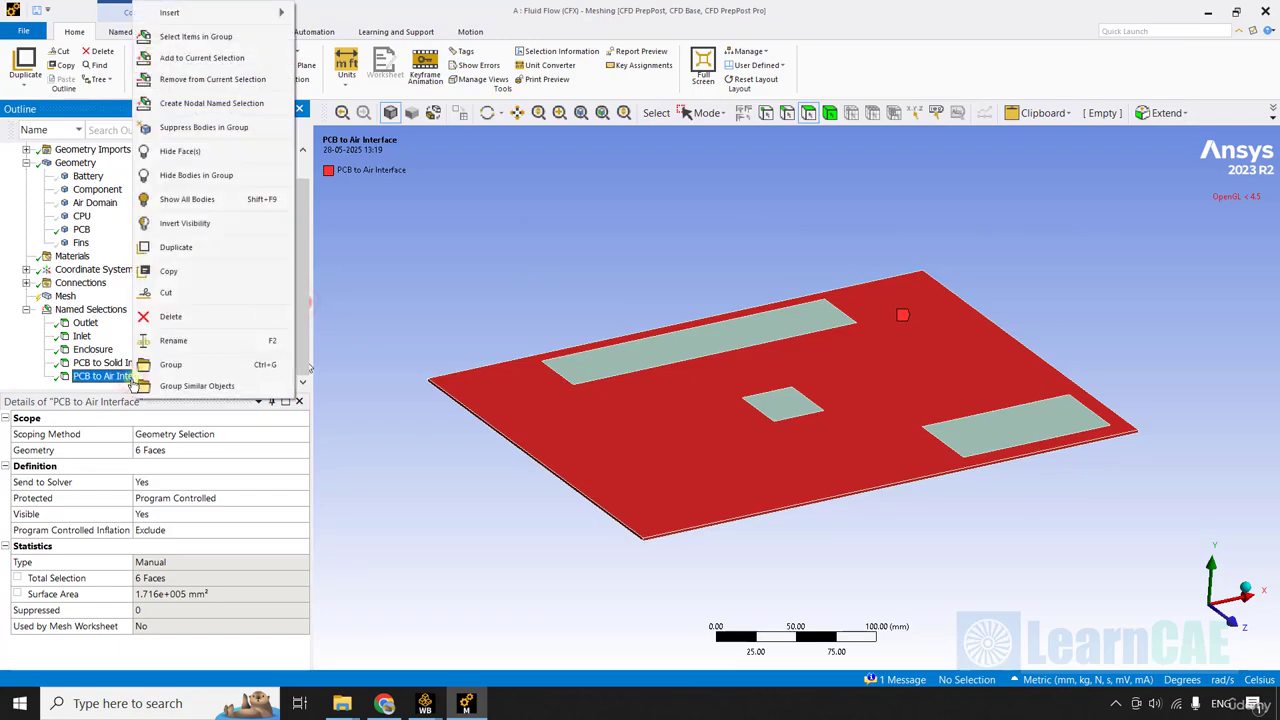
left_click(193, 154)
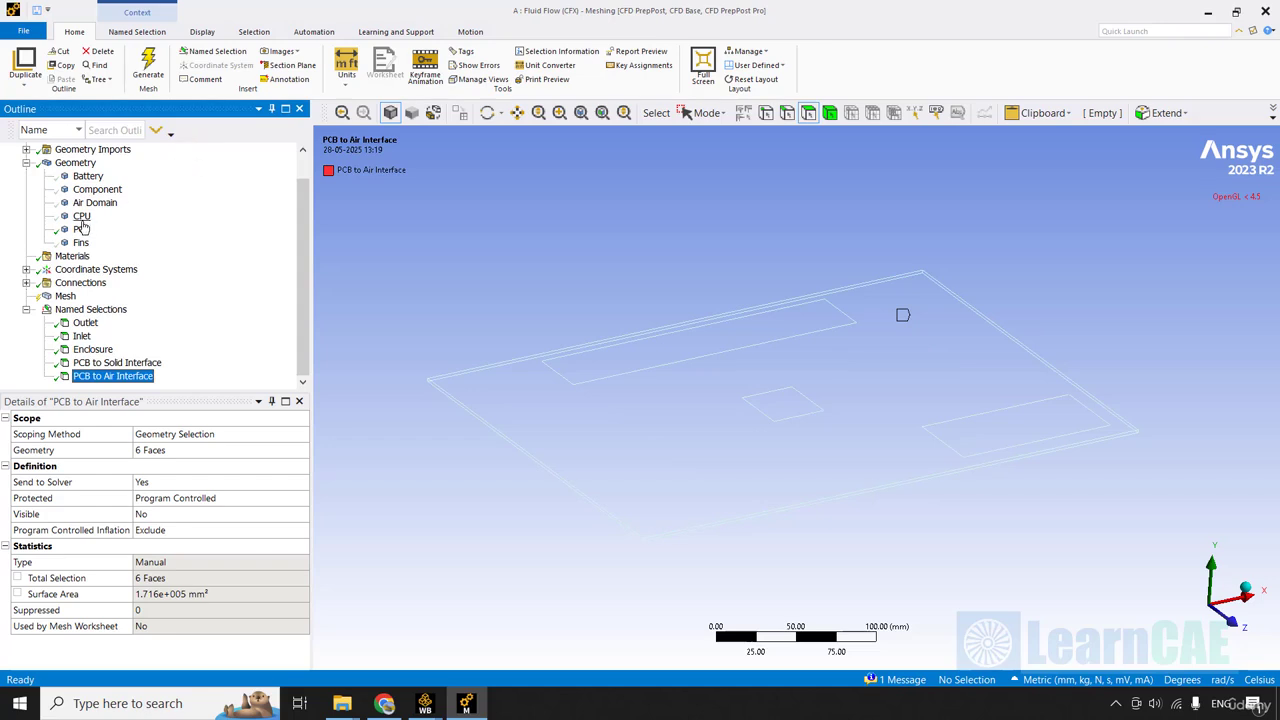
Show the CPU, Battery and Component bodies again.
left_click(81, 216)
left_click(88, 176, "ctrl")
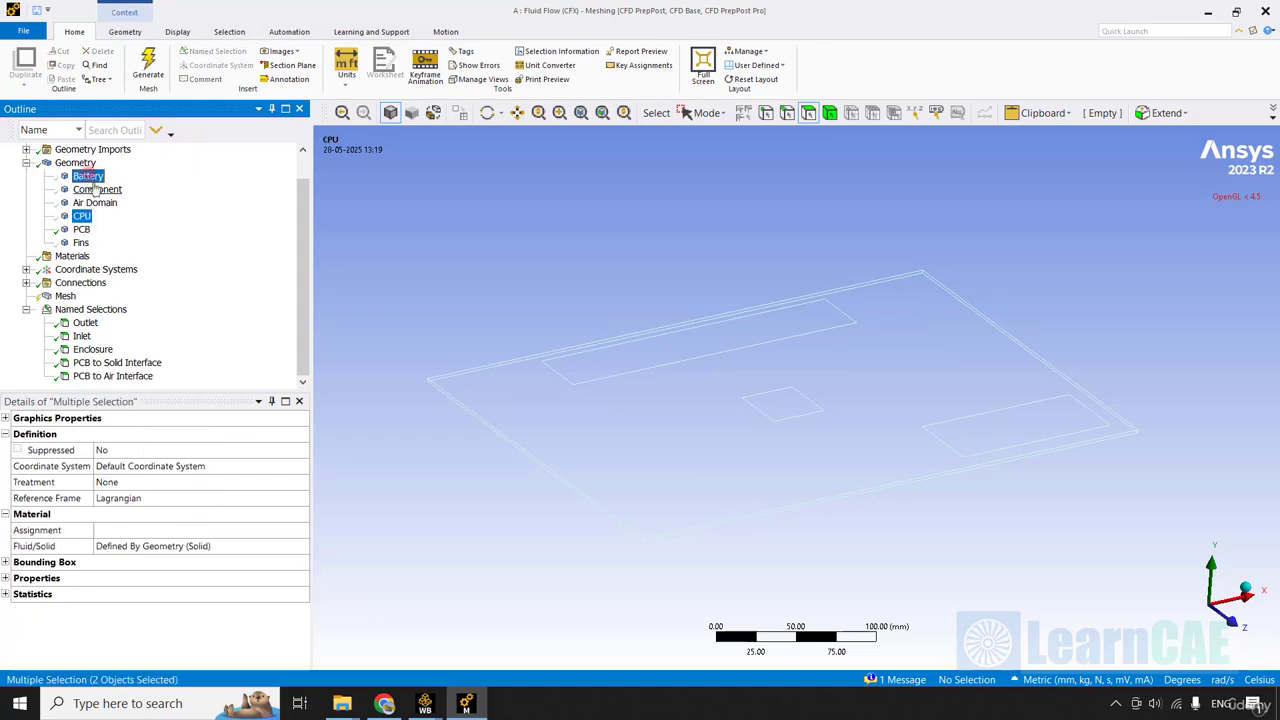
left_click(97, 190, "ctrl")
right_click(105, 192)
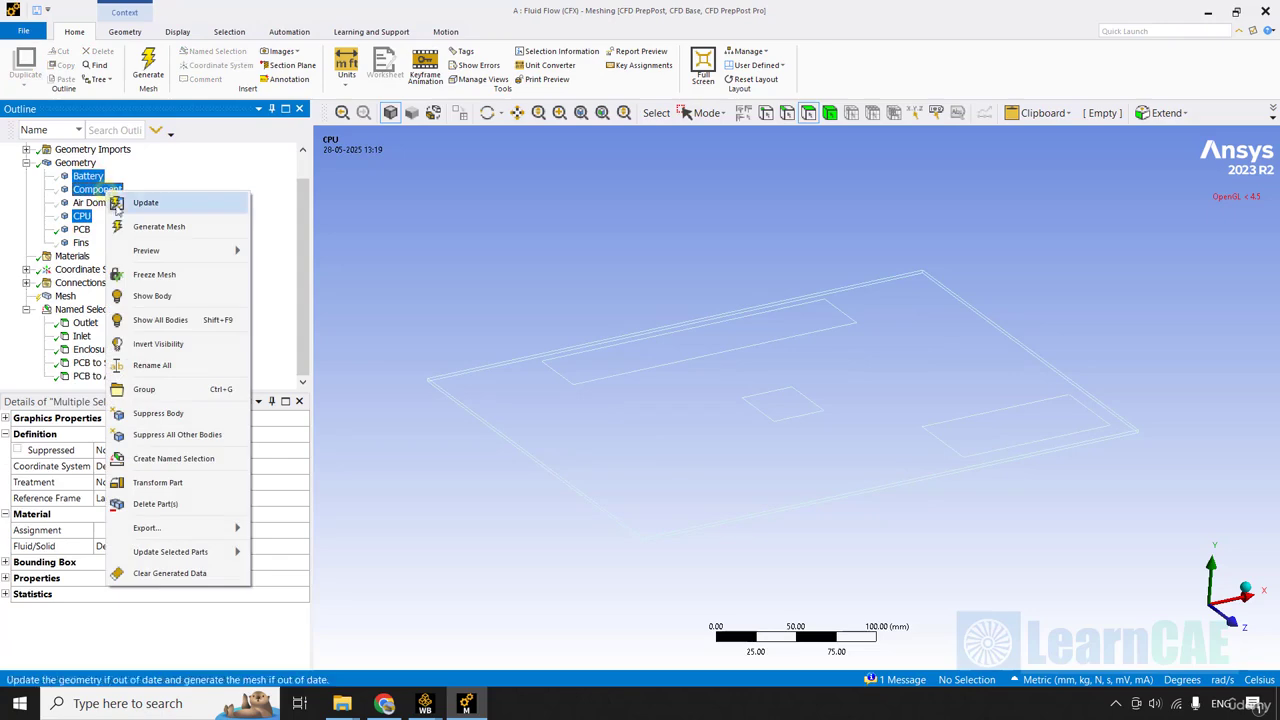
left_click(177, 294)
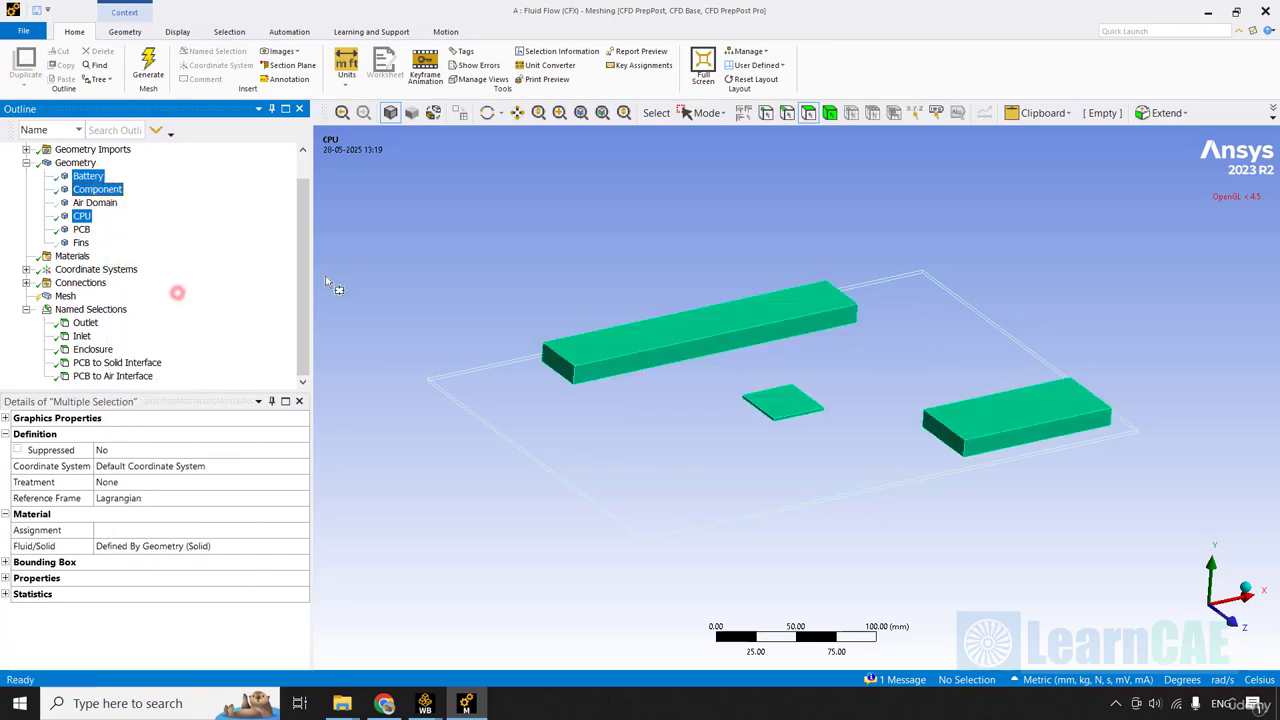
Hide the PCB body so only the CPU, Battery and Component remain.
left_click(81, 230)
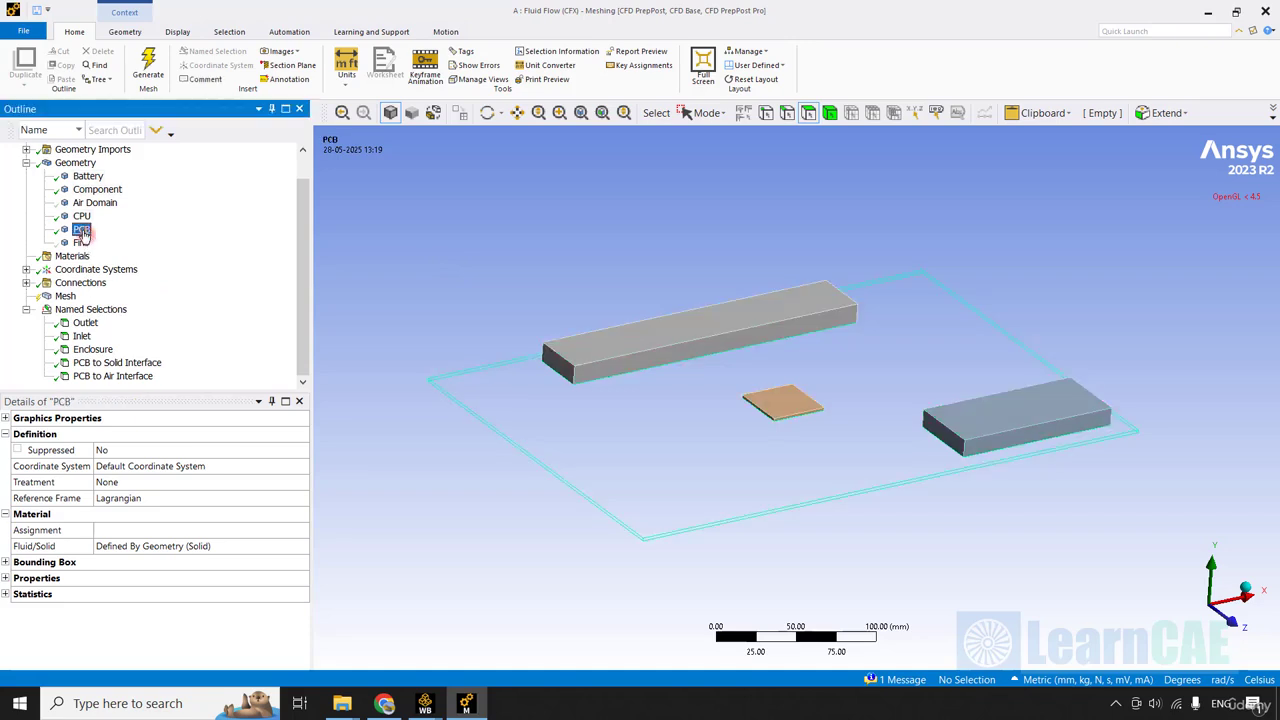
right_click(81, 230)
left_click(131, 333)
Create a named selection called Solids to PCB from the bottom faces of the CPU, Battery and Component bodies.
middle_click_drag(412, 288, 412, 290)
middle_click_drag(526, 318, 512, 293, "ctrl")
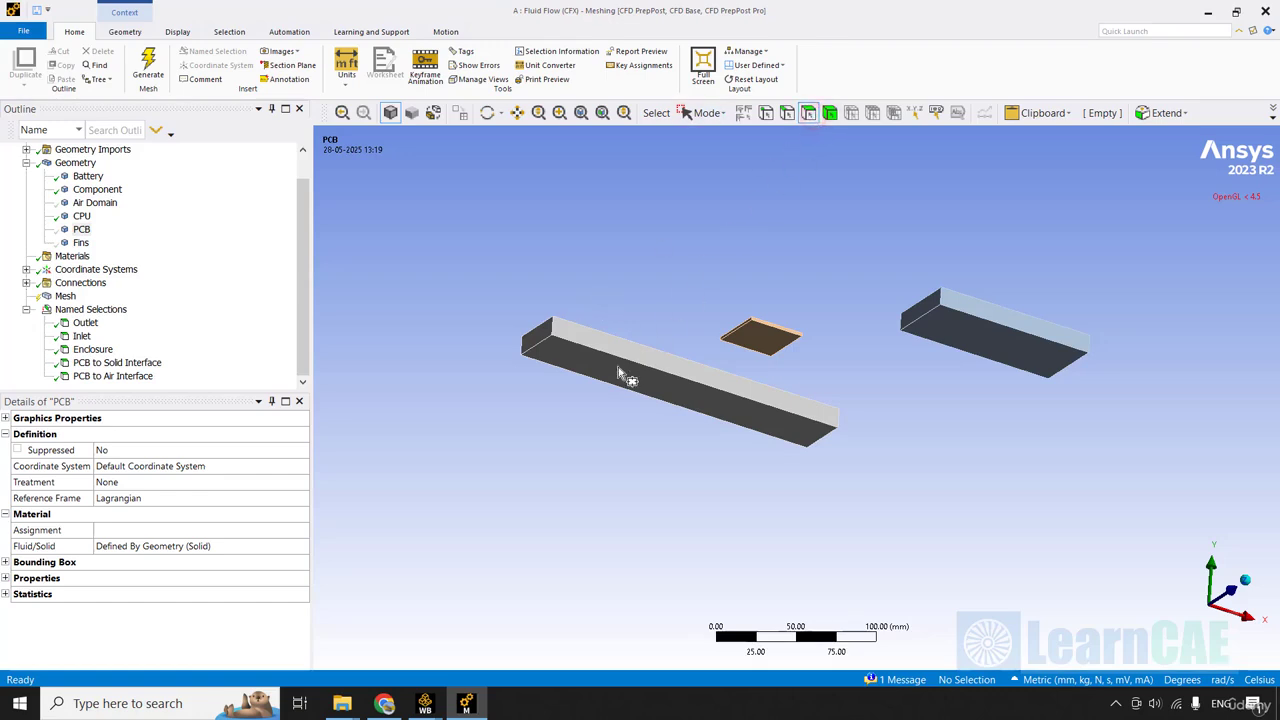
left_click(708, 113)
left_click(735, 137)
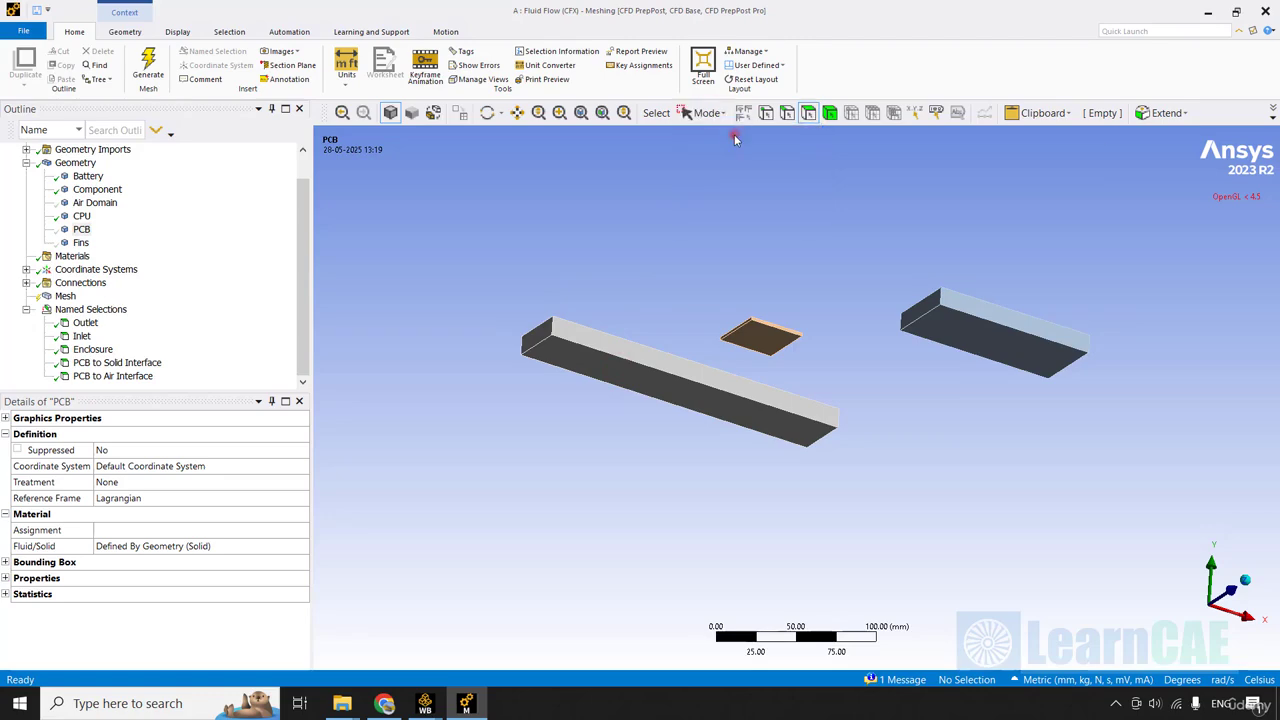
left_click(645, 383)
left_click(766, 345, "ctrl")
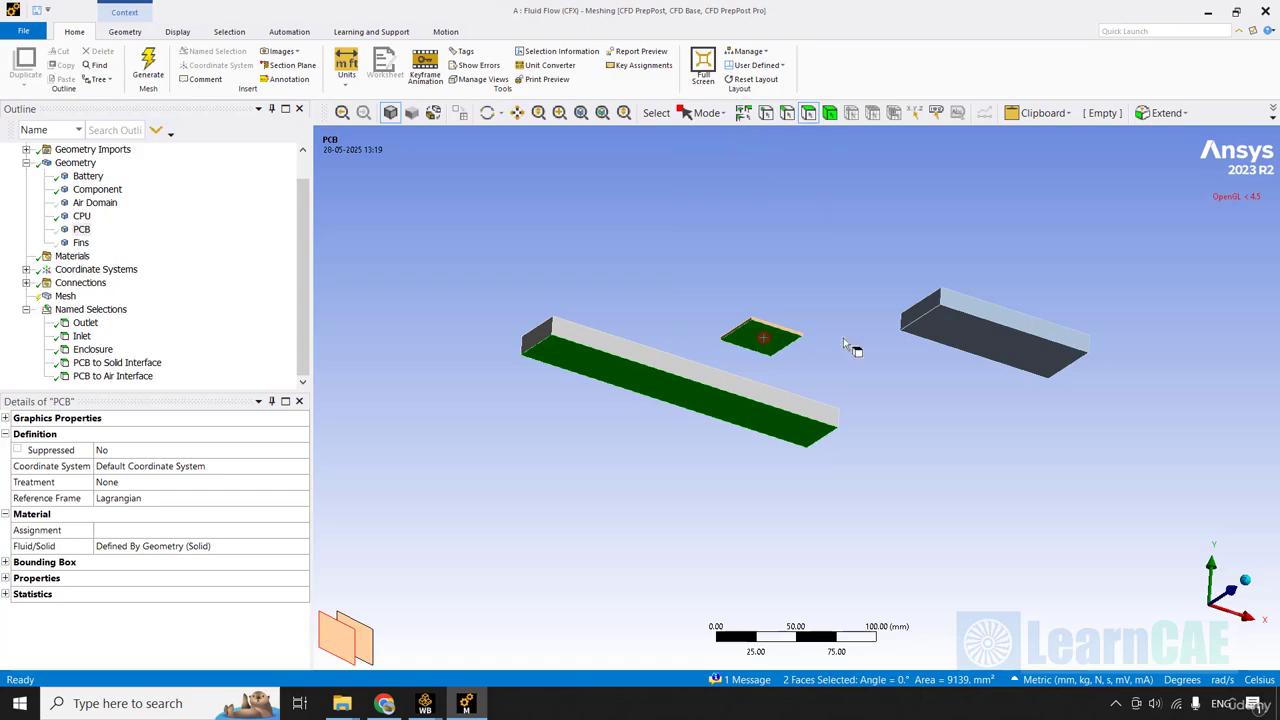
left_click(978, 343, "ctrl")
right_click(686, 393)
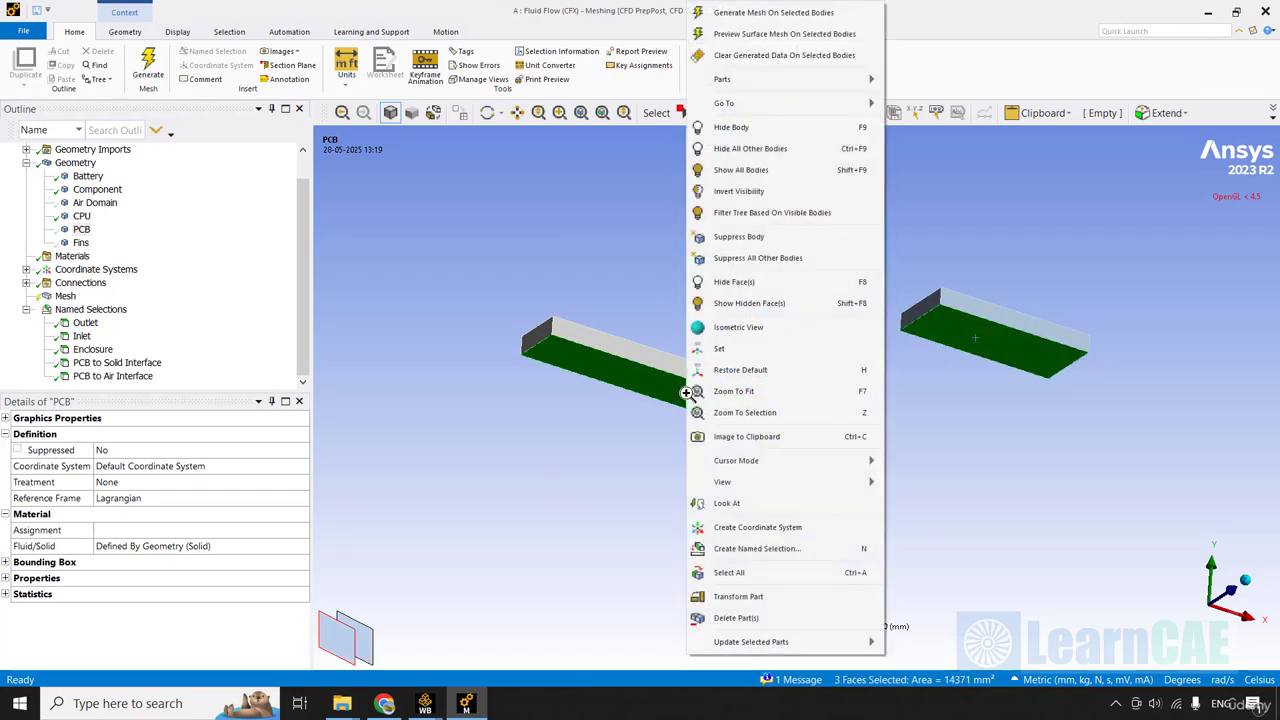
left_click(778, 548)
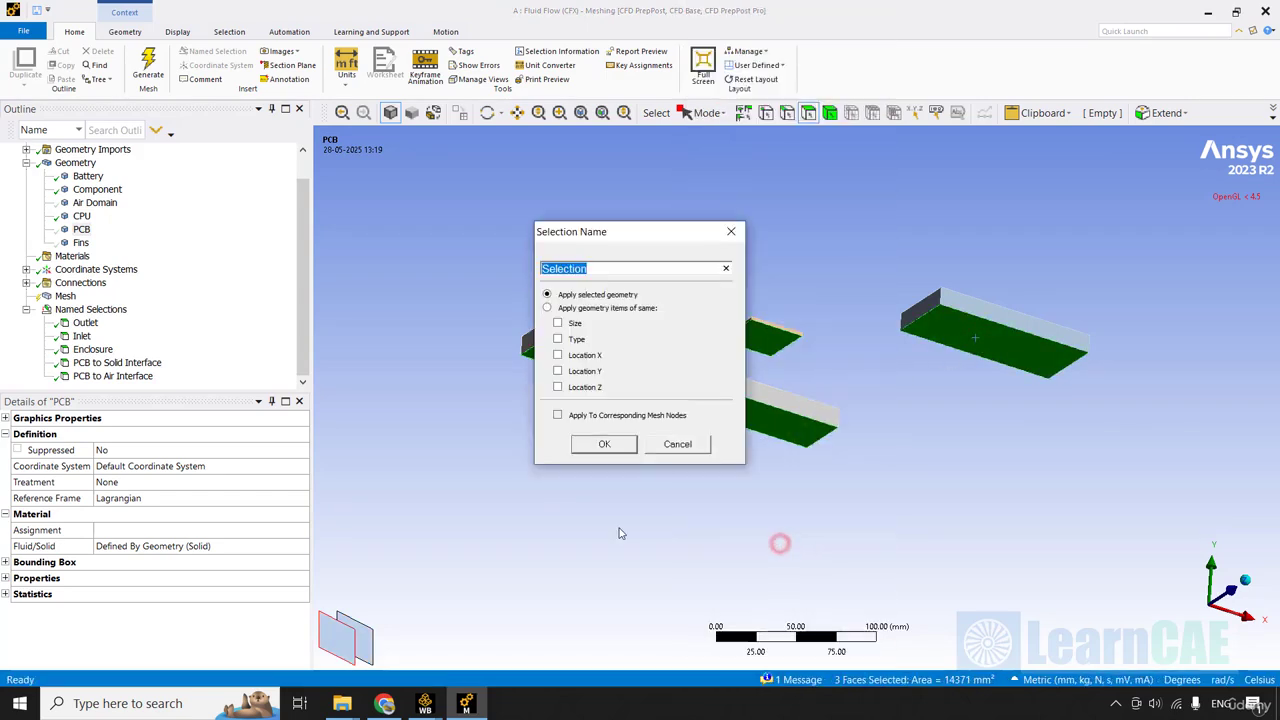
type("Com")
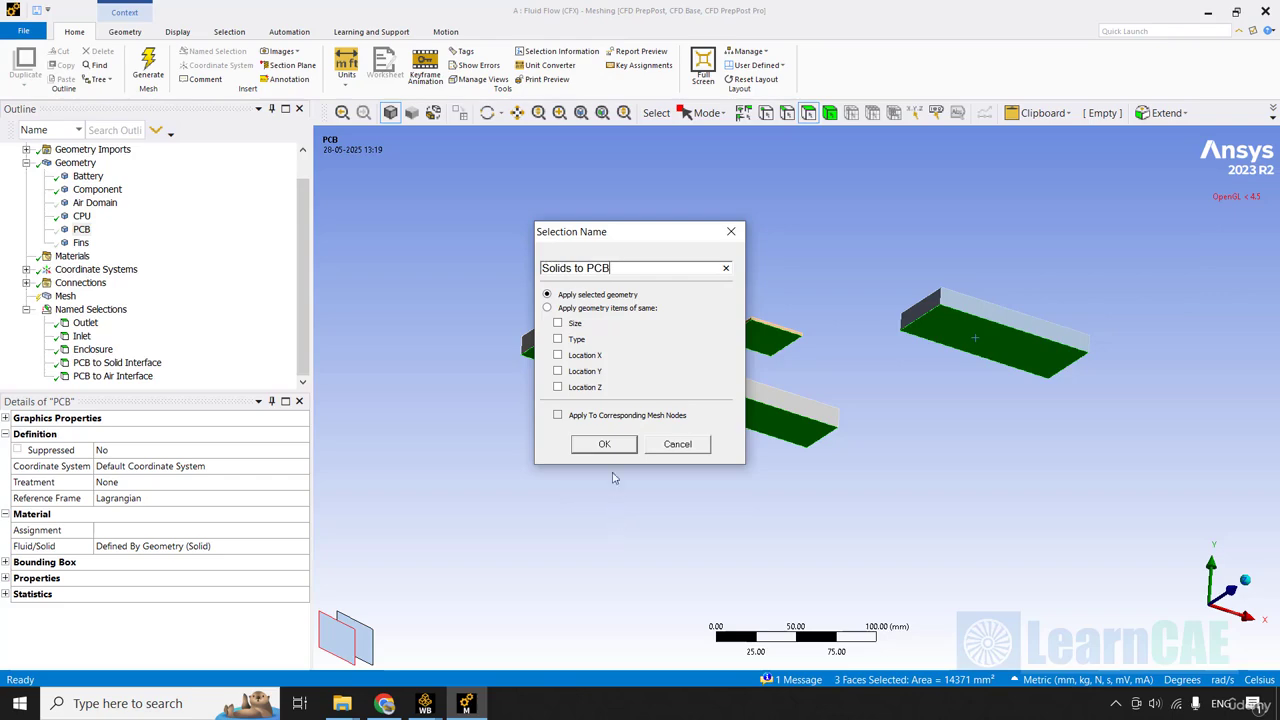
left_click(604, 444)
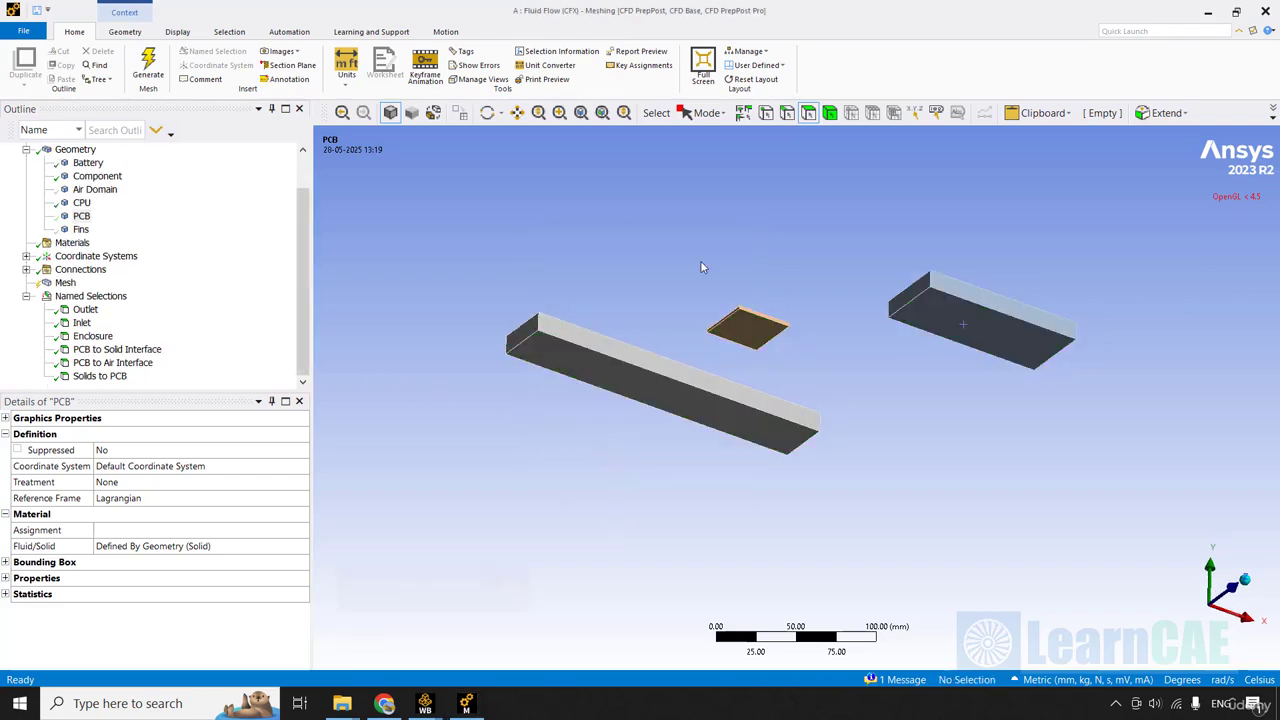
Show the Fins body on top of the CPU and hide it again.
middle_click_drag(701, 267, 701, 267)
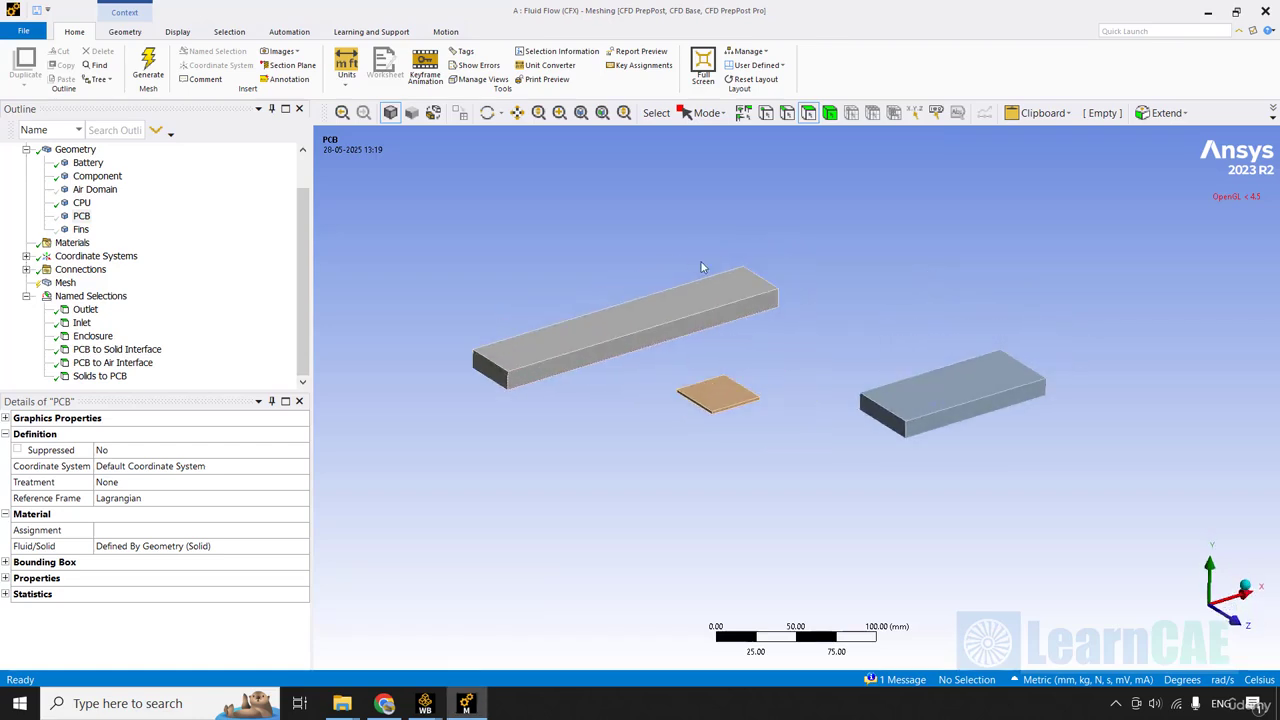
left_click(81, 230)
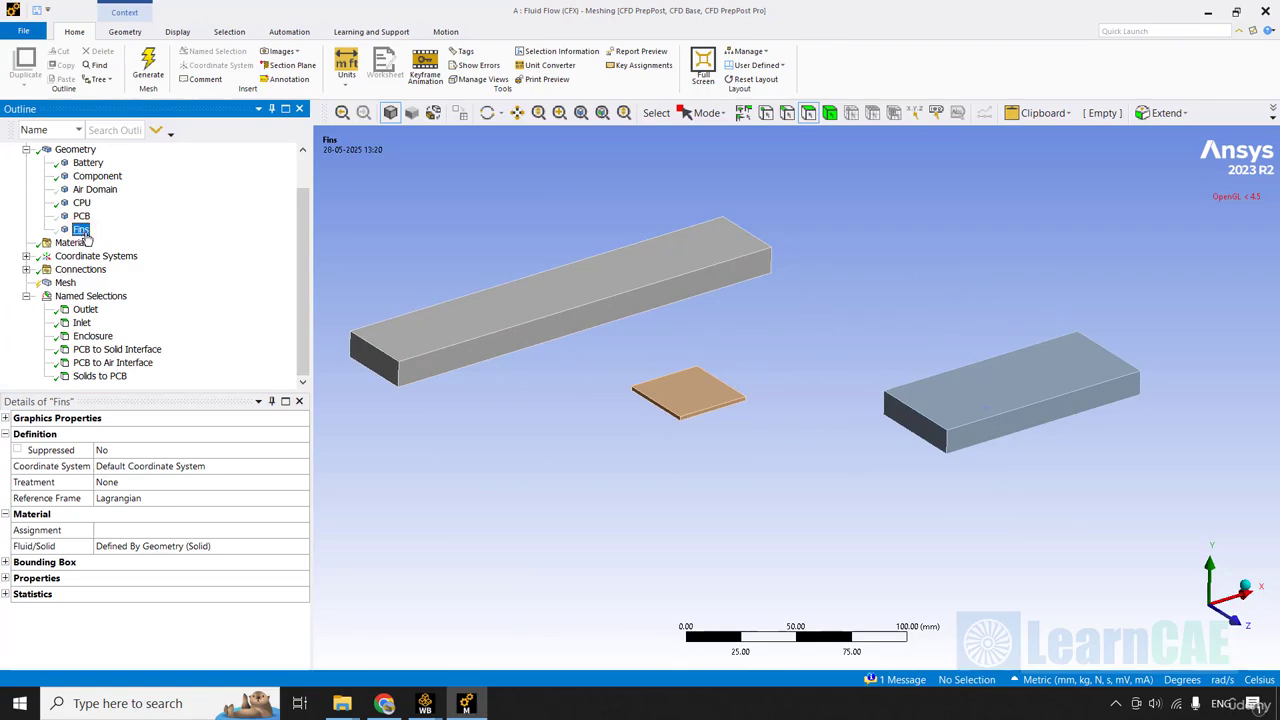
right_click(82, 232)
left_click(155, 345)
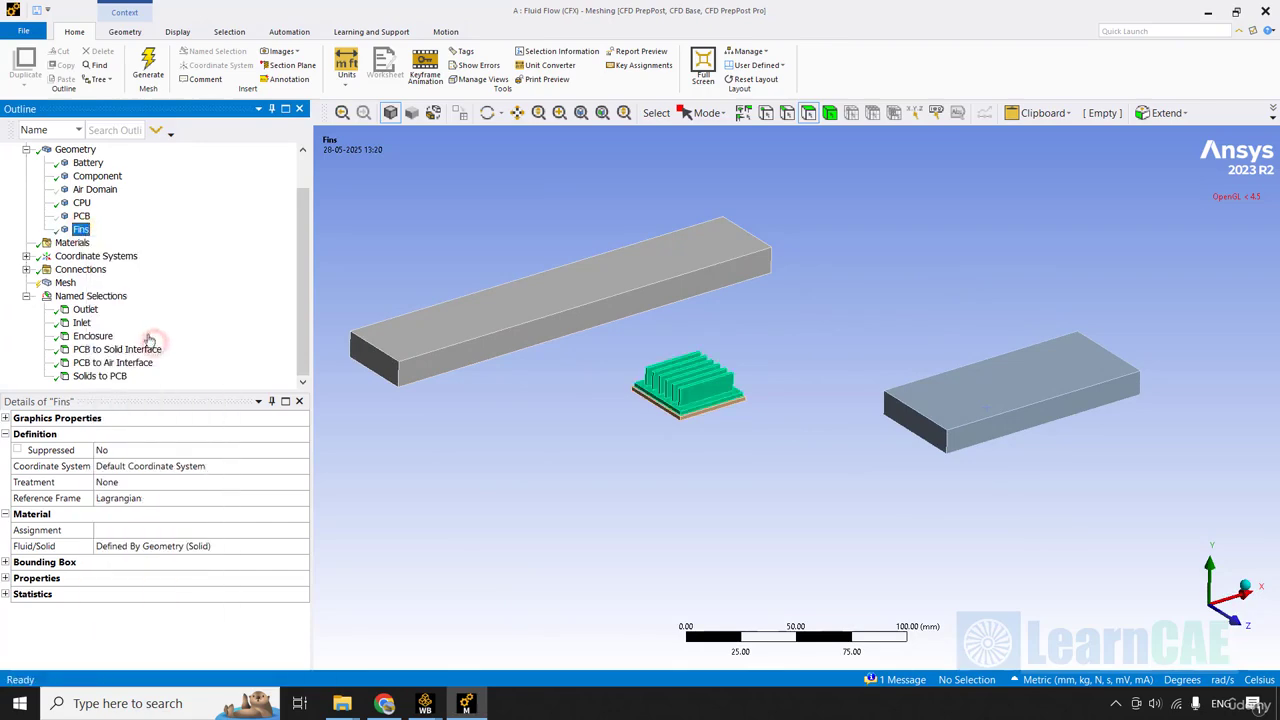
right_click(81, 230)
left_click(155, 340)
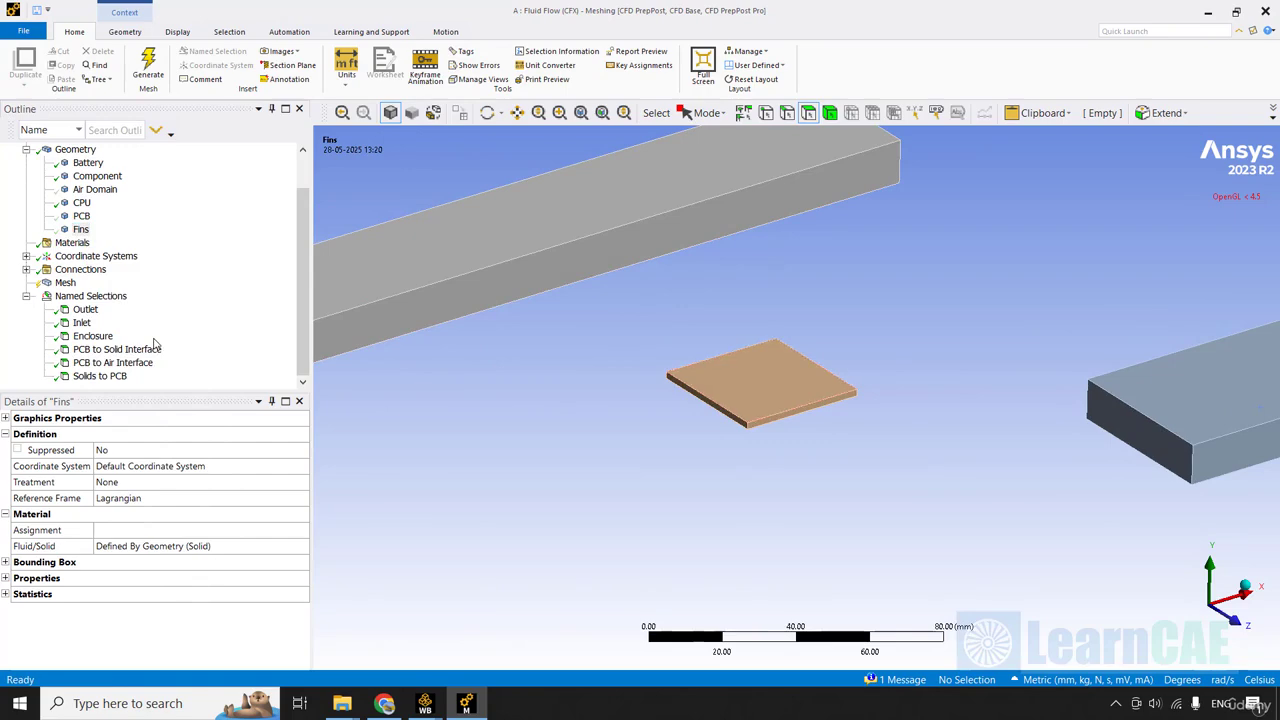
Create a named selection called CPU to Fin Interface from the top face of the CPU.
left_click(741, 377)
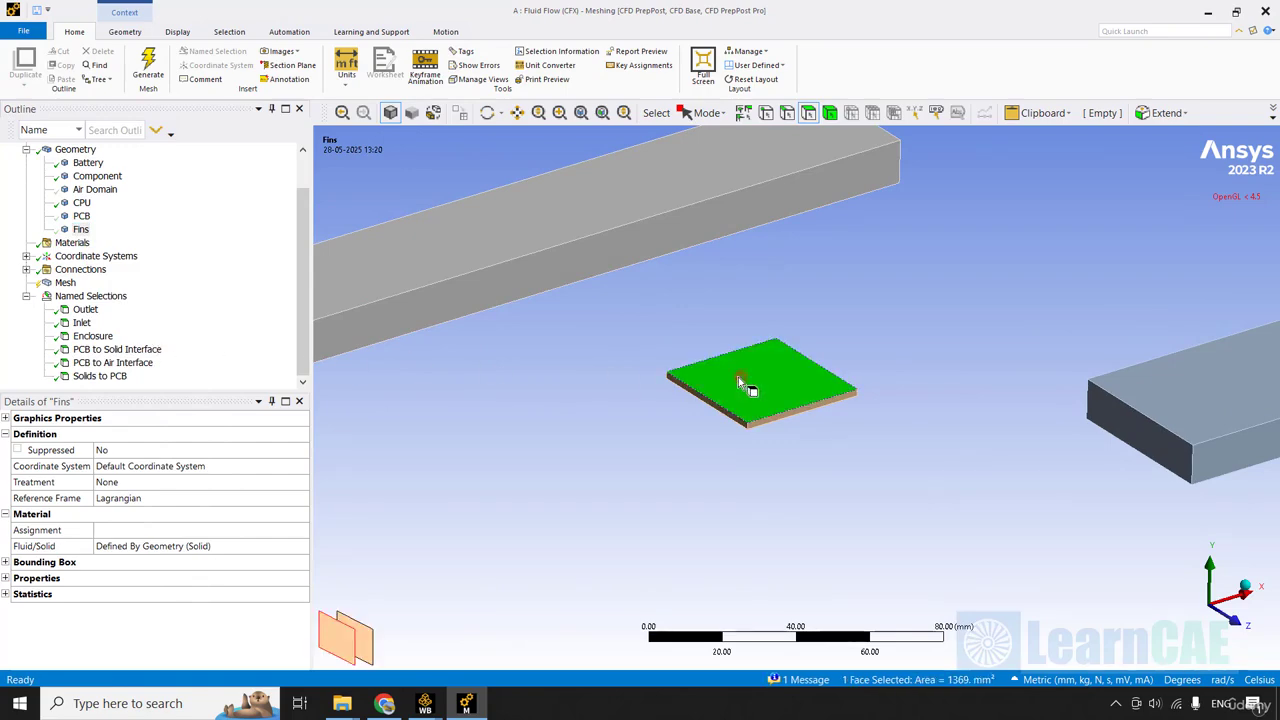
right_click(738, 377)
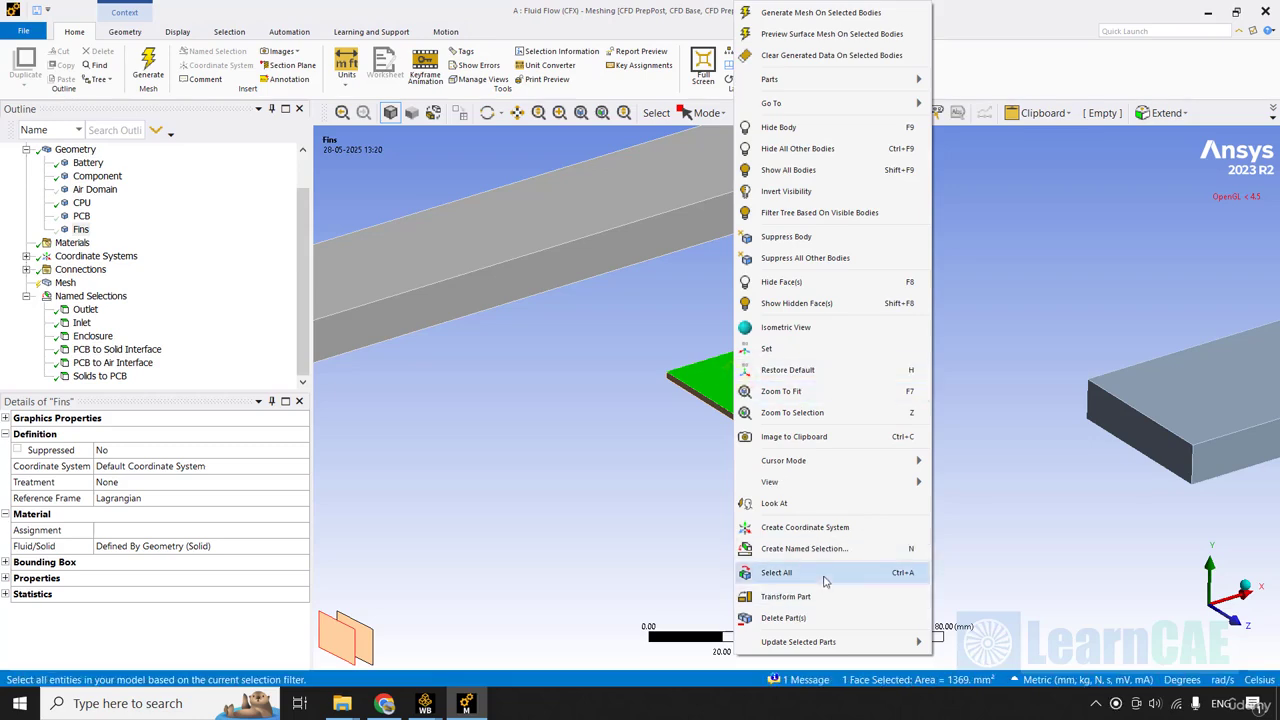
left_click(823, 548)
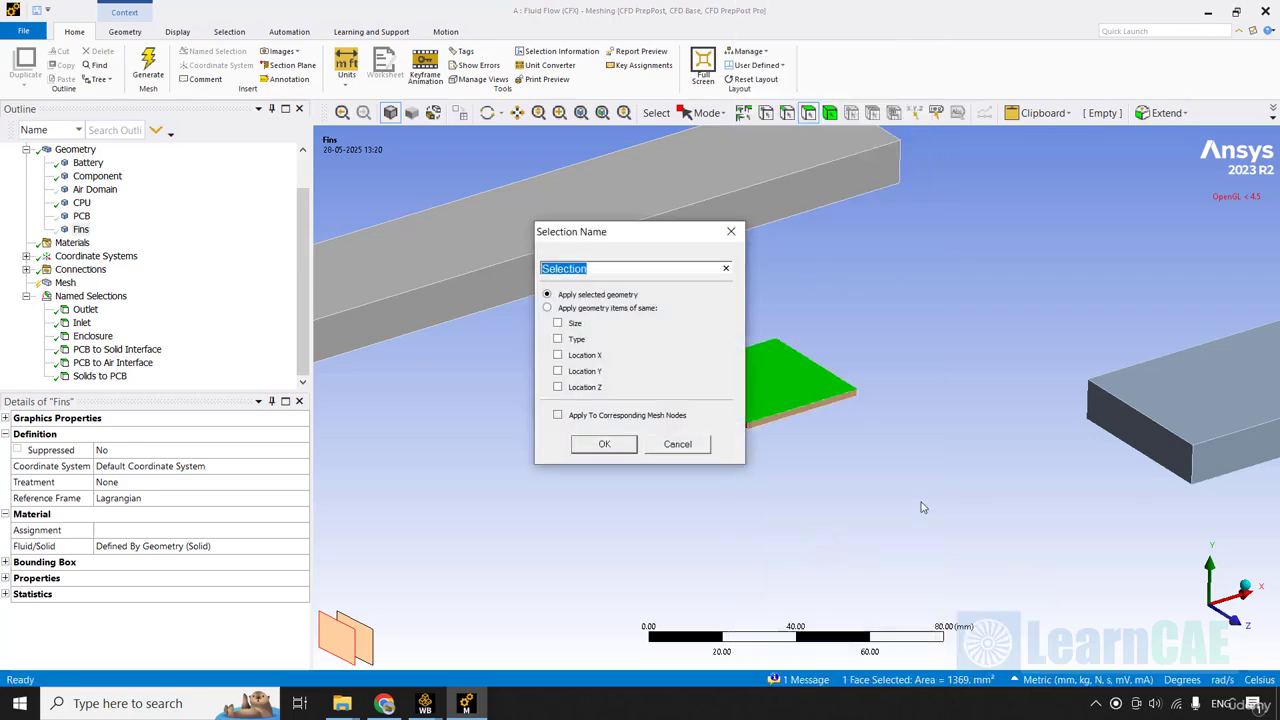
type("CPU to Fin Interface")
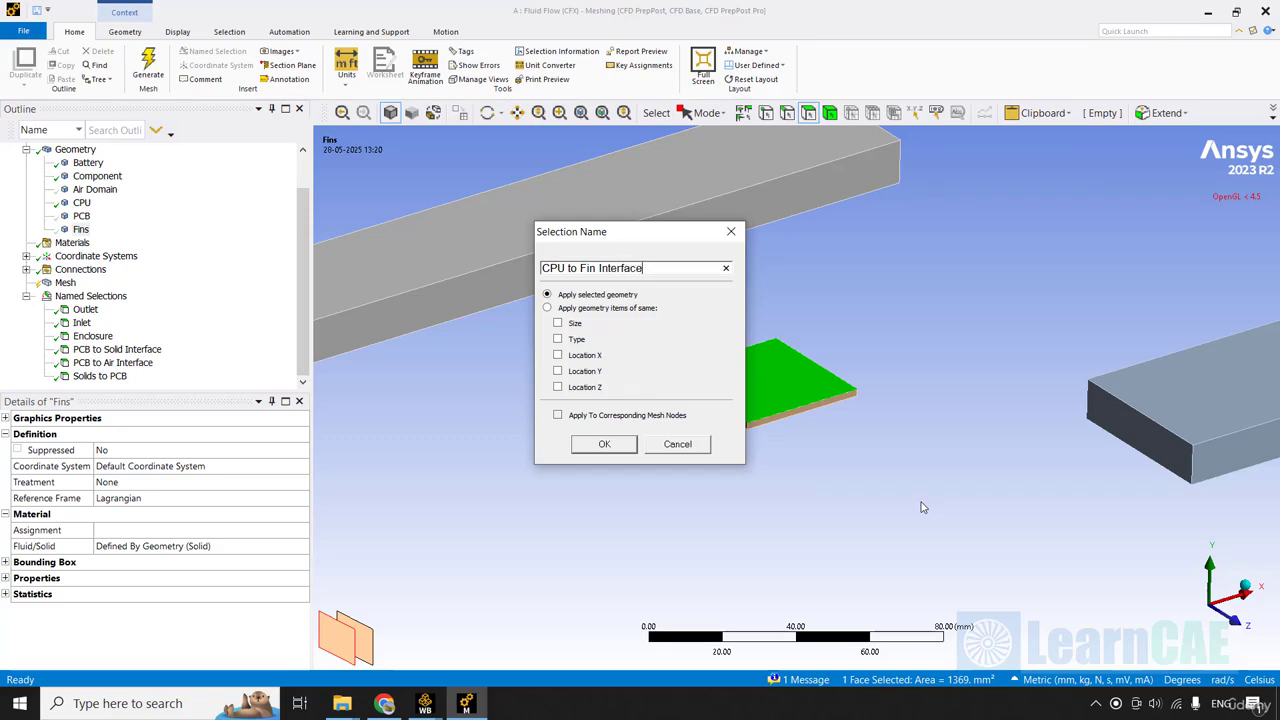
key("Return")
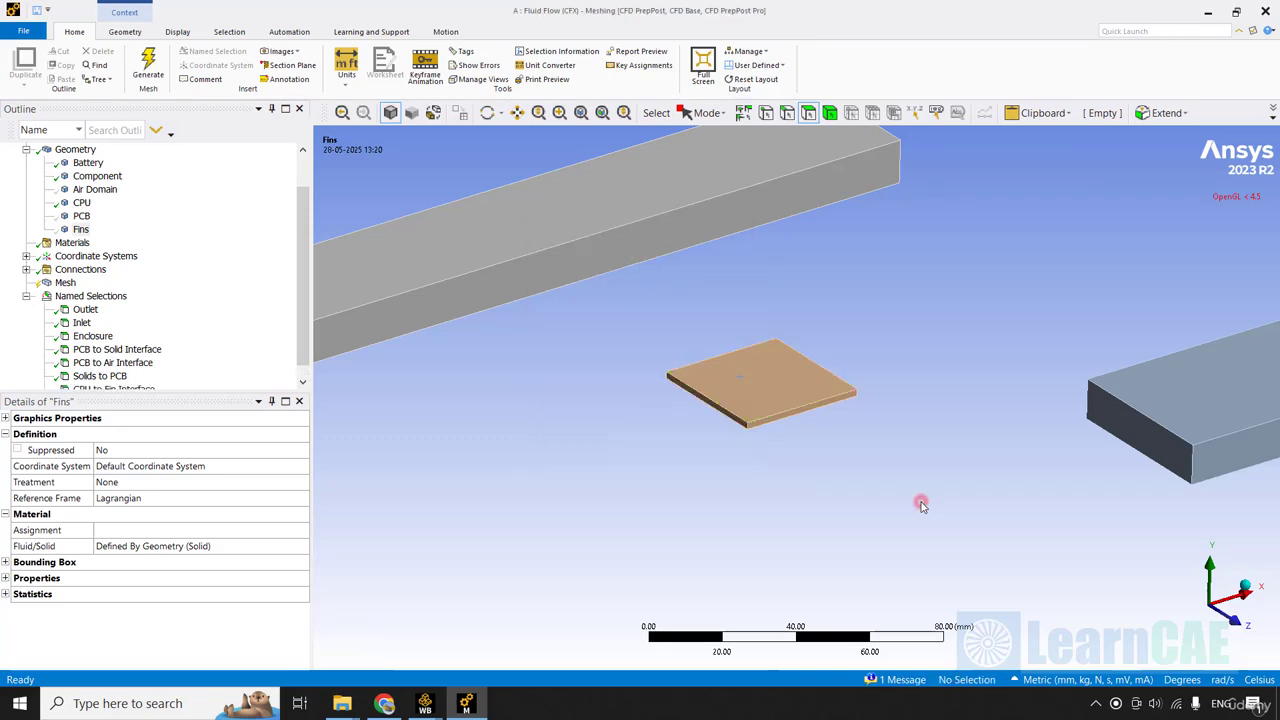
Show the Fins body and hide the CPU body beneath it.
right_click(80, 232)
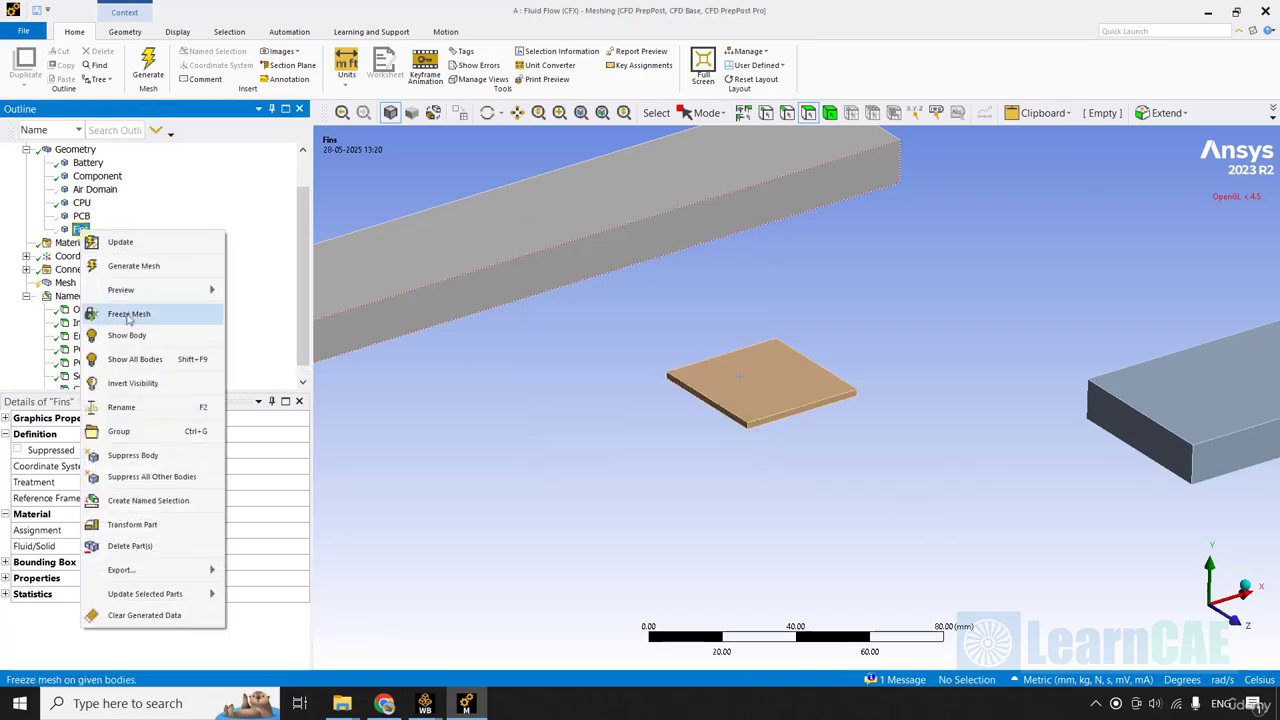
left_click(137, 331)
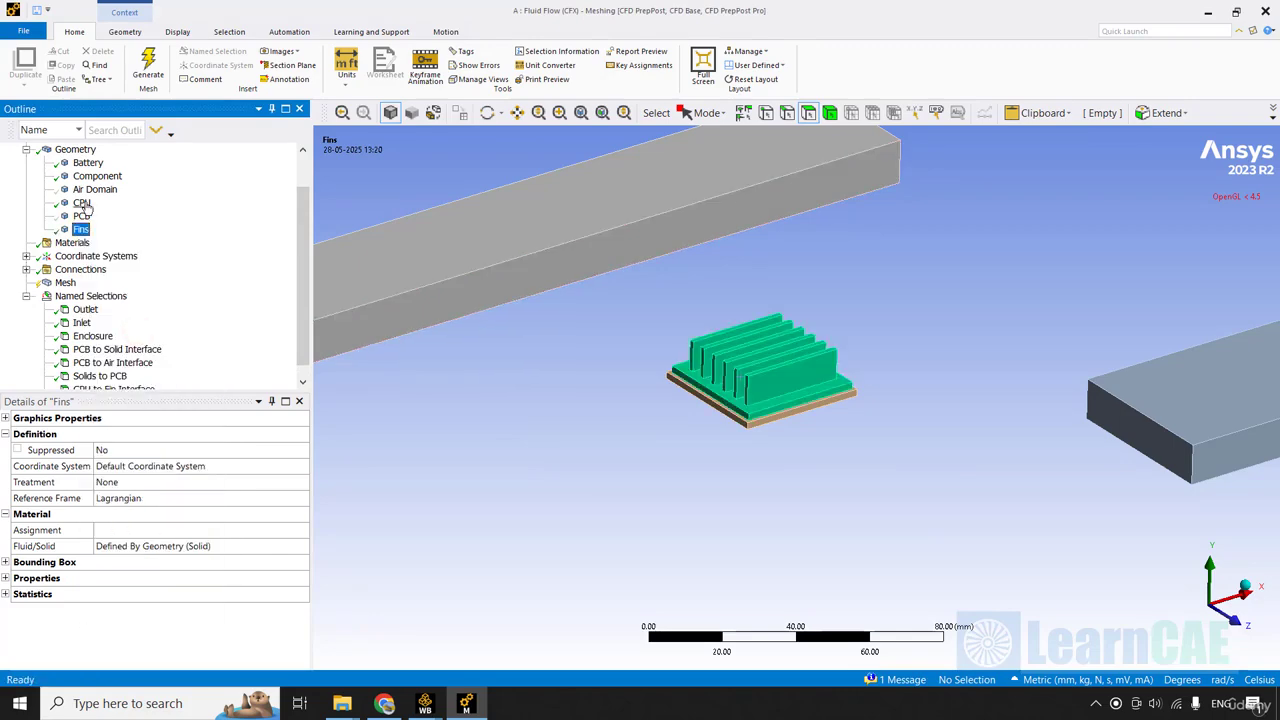
right_click(82, 203)
left_click(158, 303)
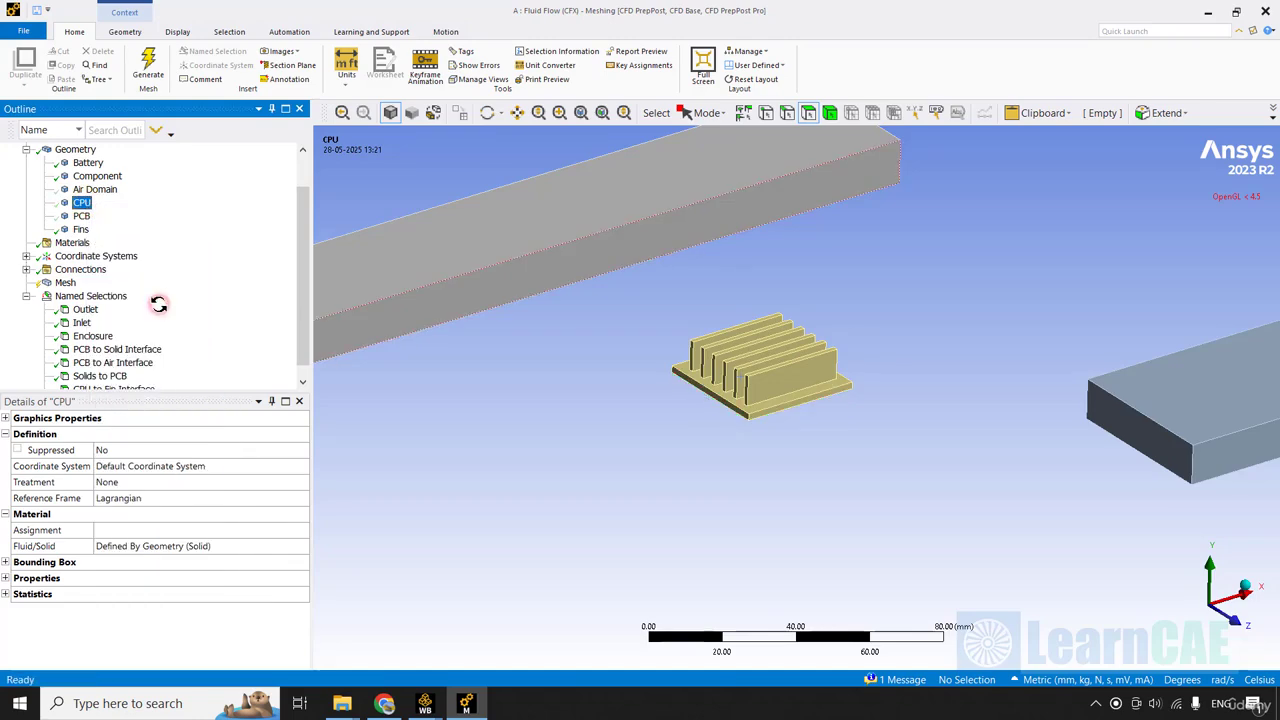
Create a named selection called Fin to CPU Interface from the bottom face of the Fins body.
left_click(766, 318)
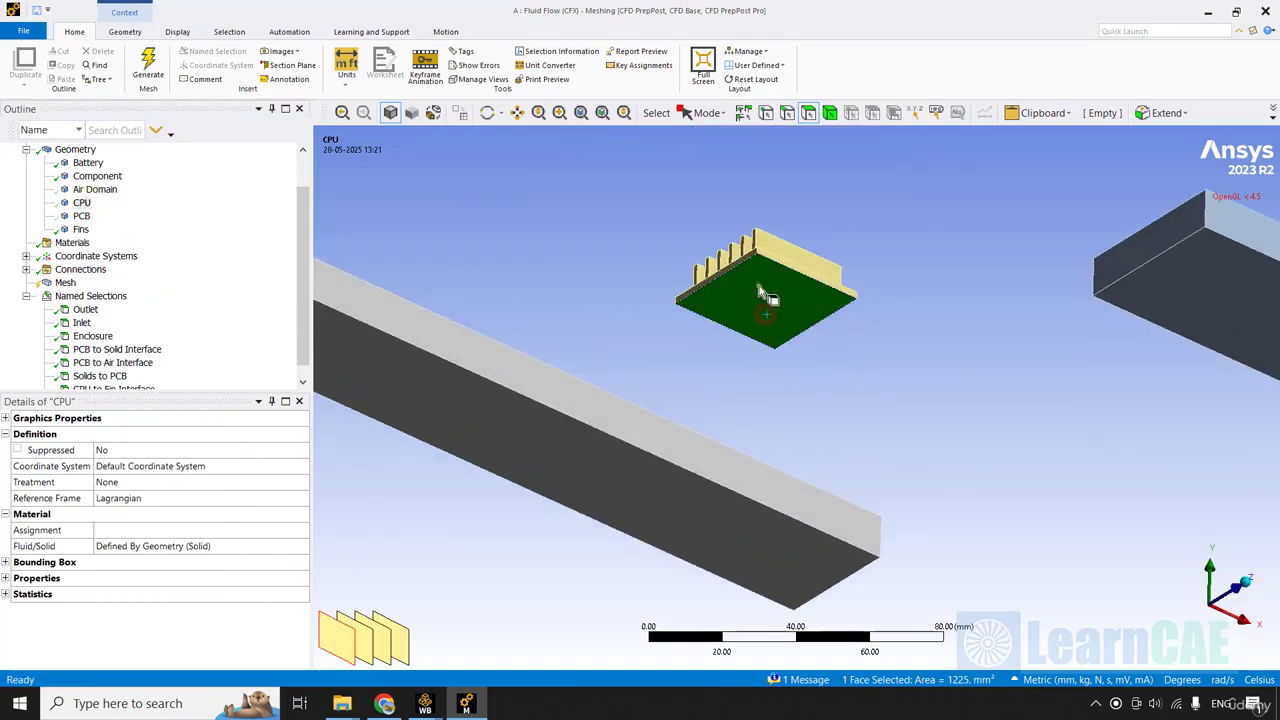
right_click(760, 295)
left_click(860, 577)
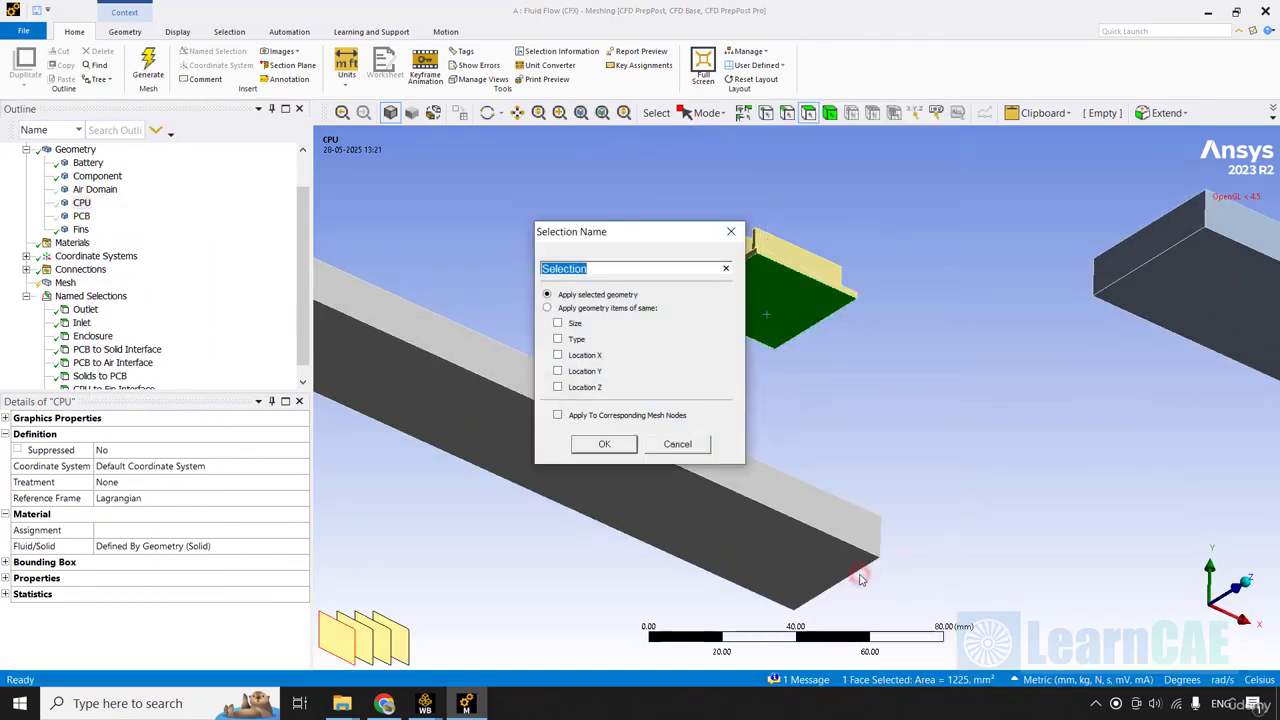
type("Fin T")
key("BackSpace")
type("to CPU Interface")
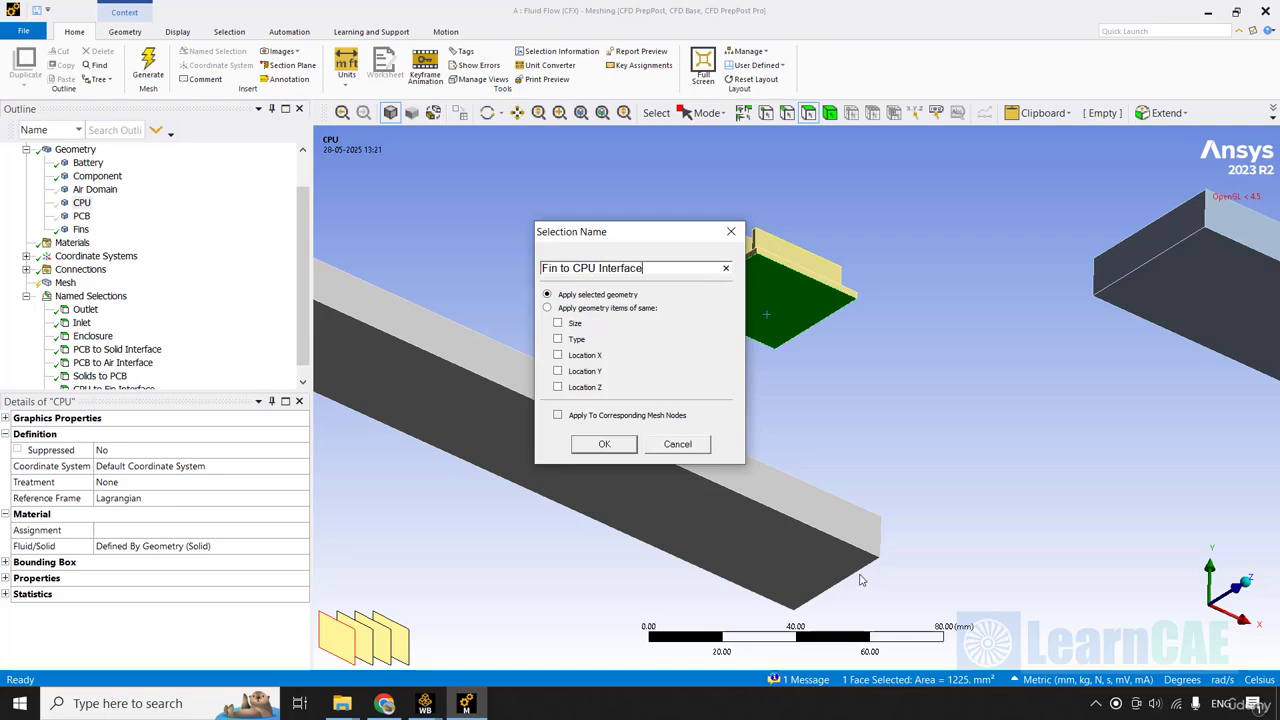
key("Return")
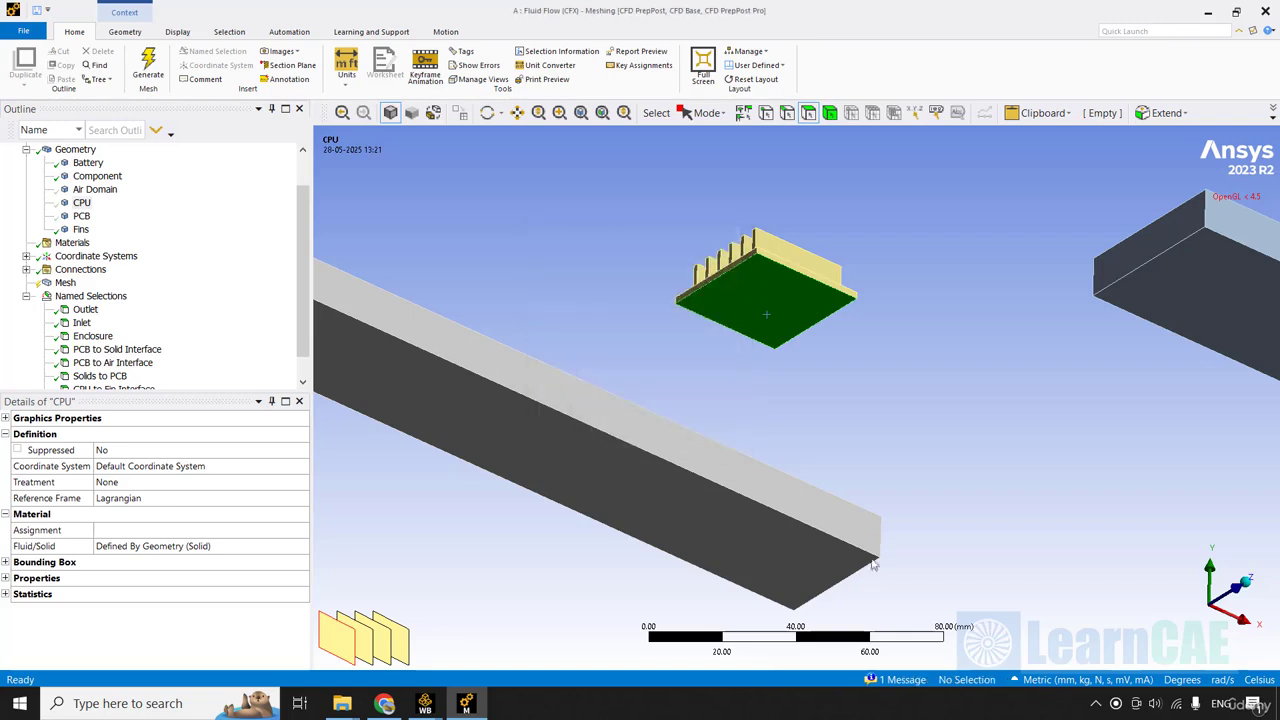
Make all bodies of the model visible again, including the air domain, and narrow the outline area.
middle_click_drag(940, 474, 737, 429)
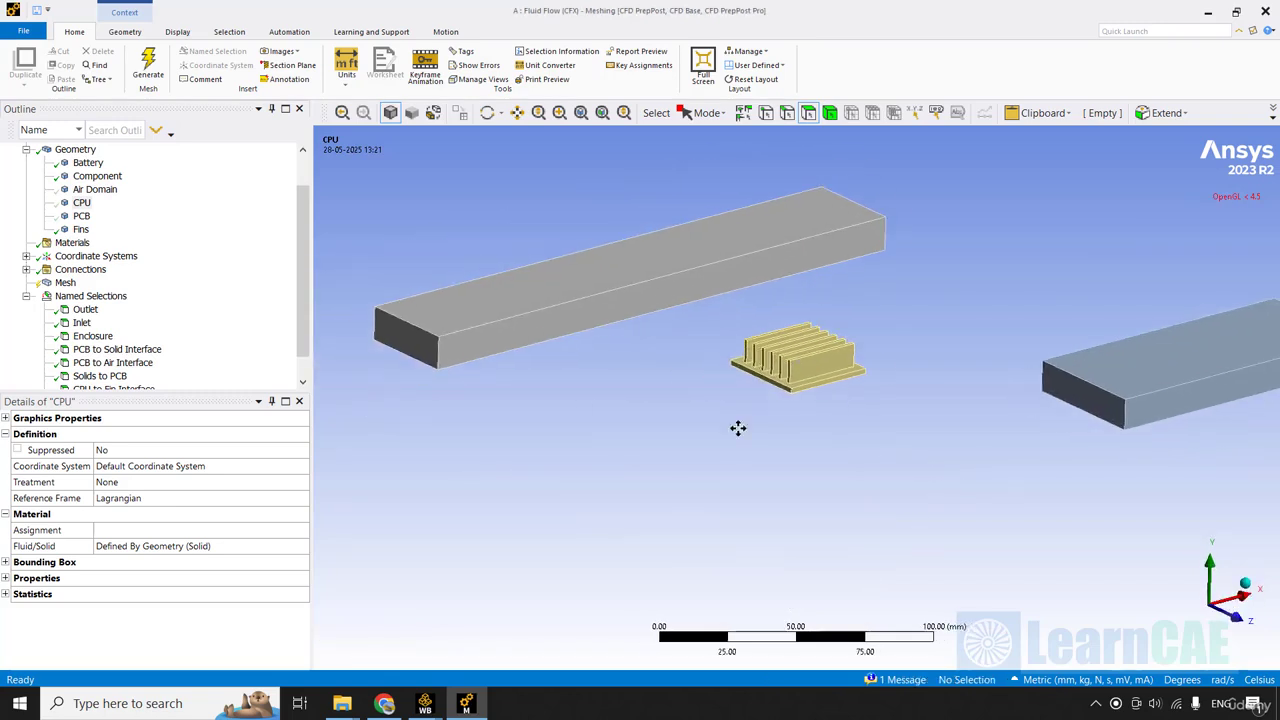
left_click_drag(311, 349, 309, 345)
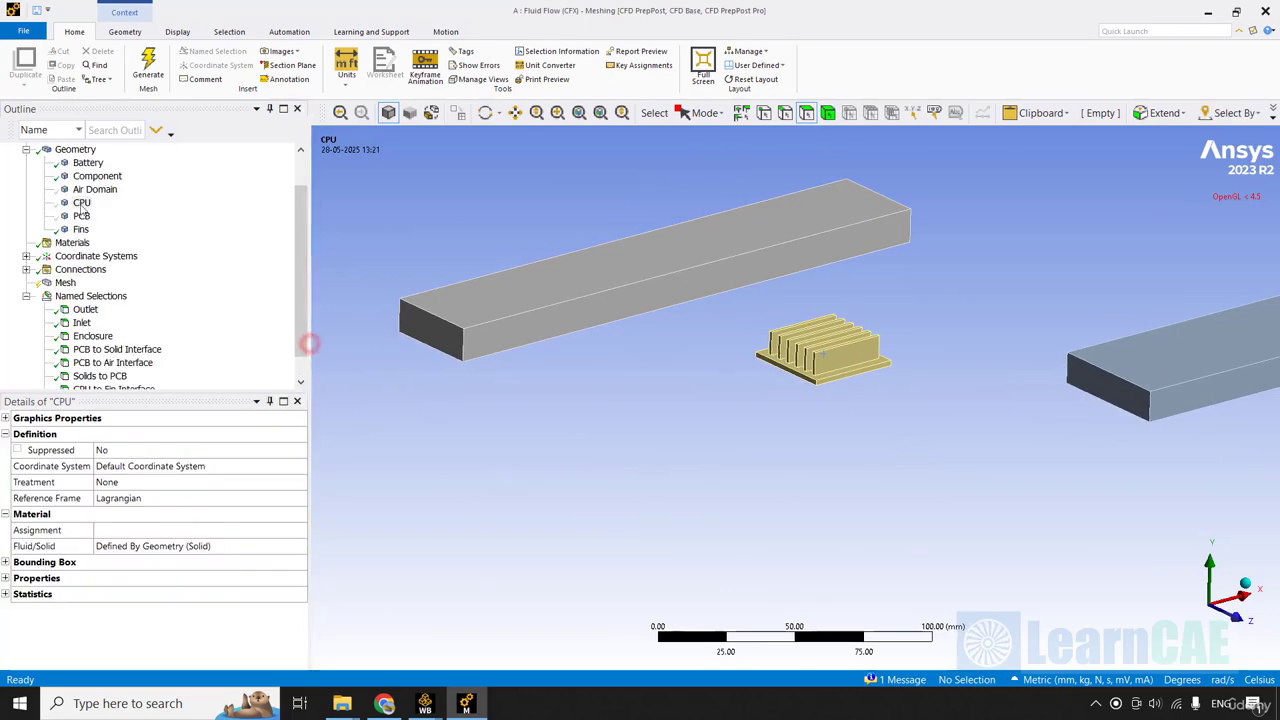
right_click(80, 205)
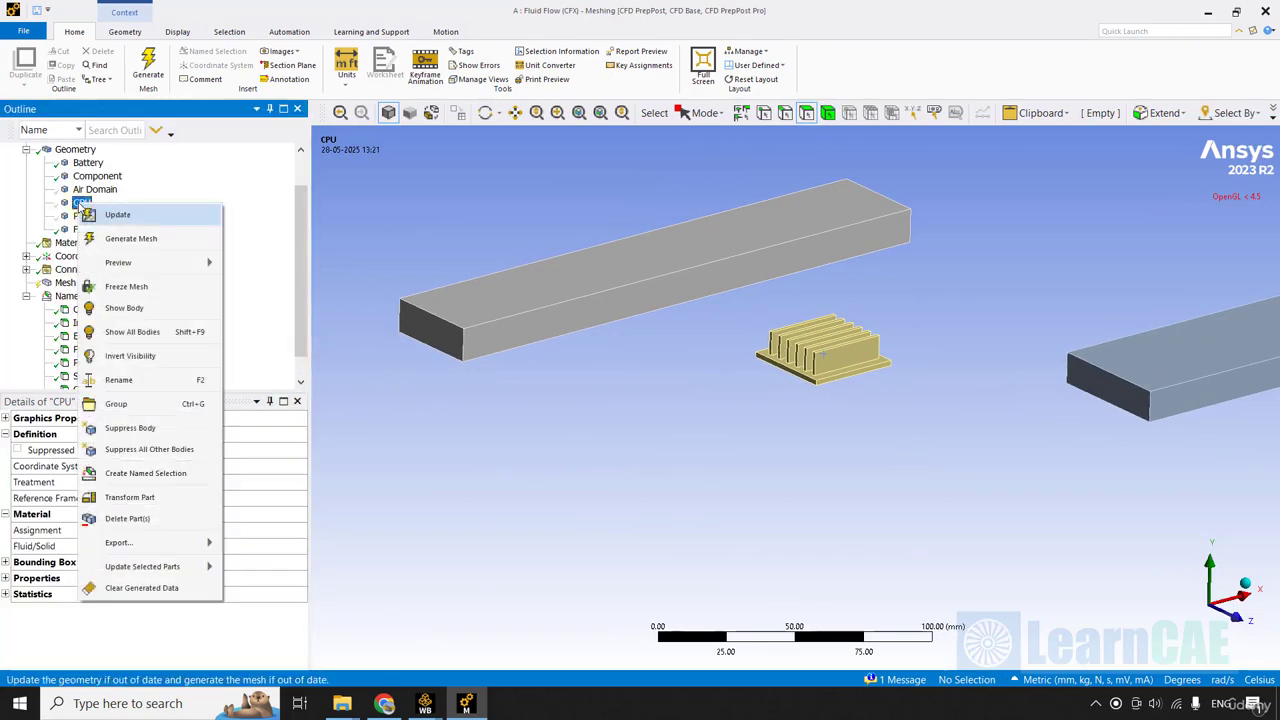
left_click(168, 341)
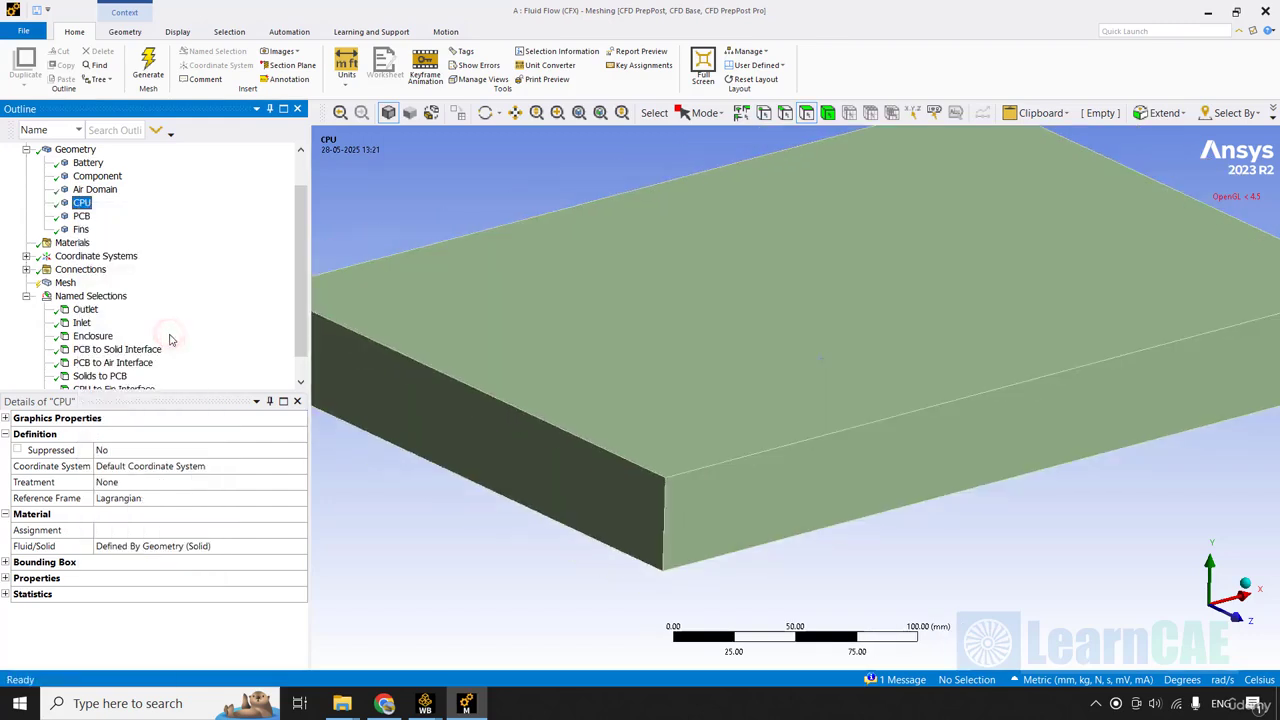
left_click(304, 369)
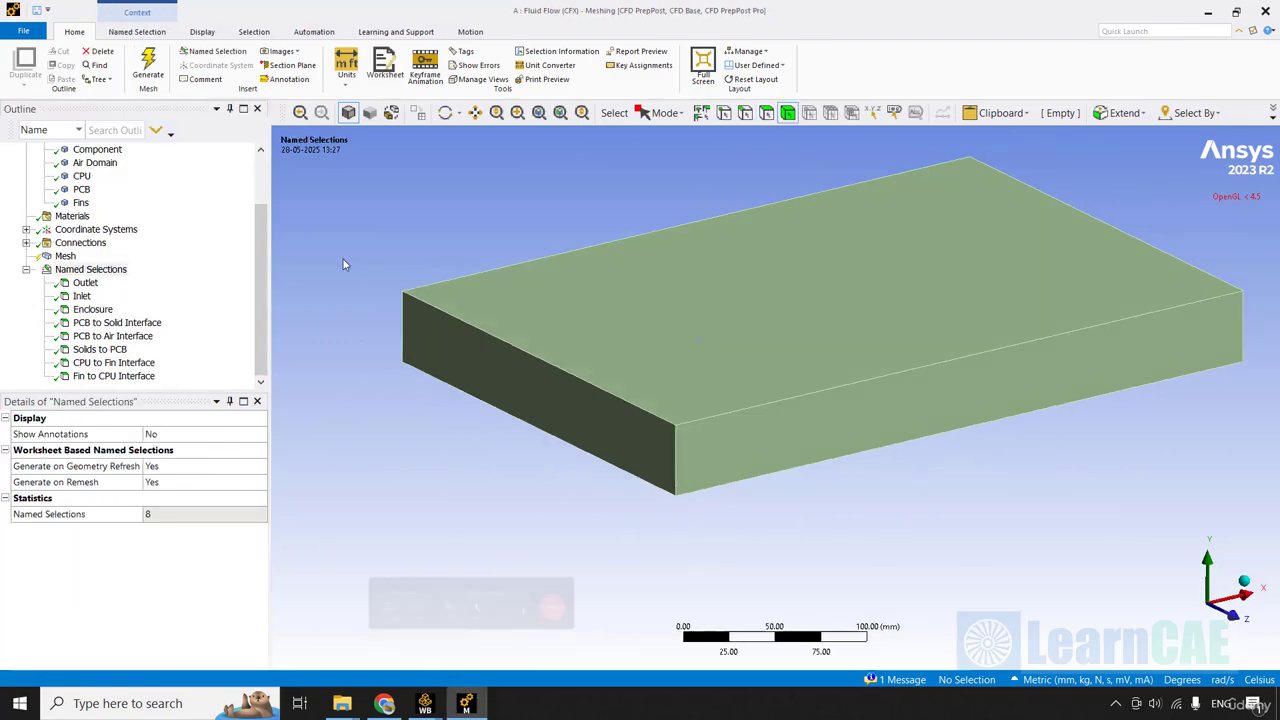
Set the global mesh element size to 5 mm.
left_click(65, 256)
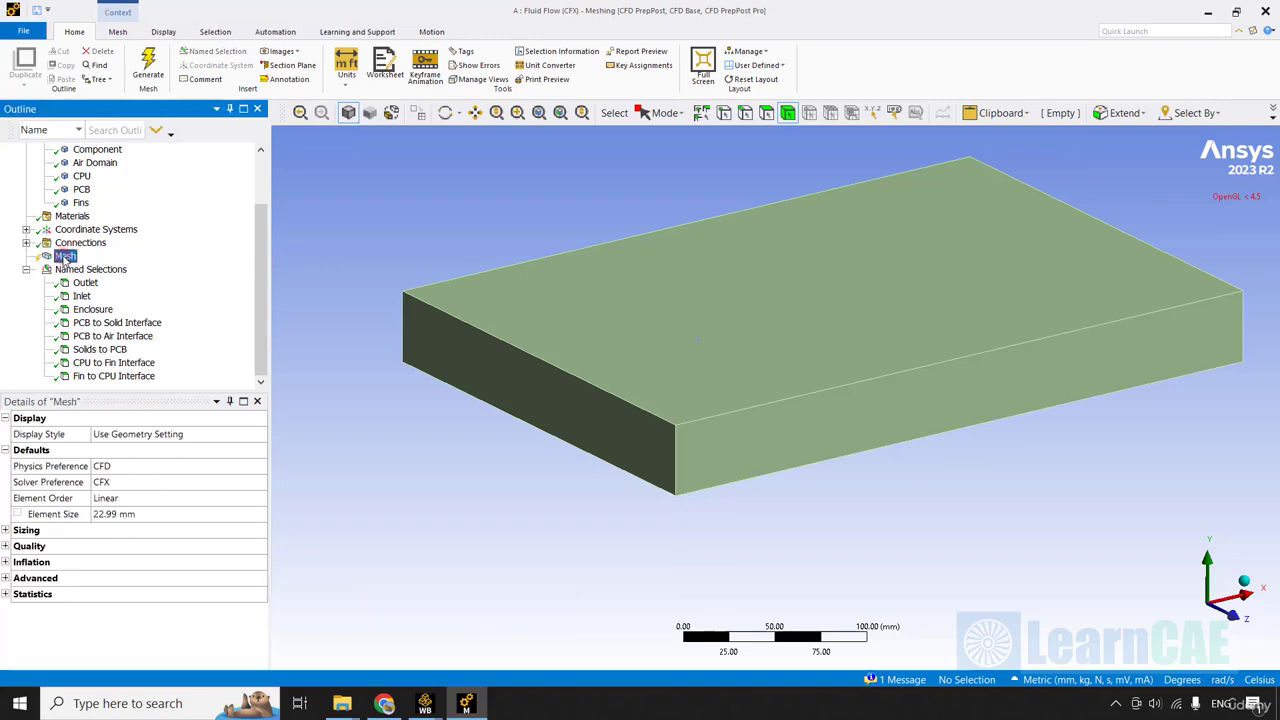
left_click(176, 516)
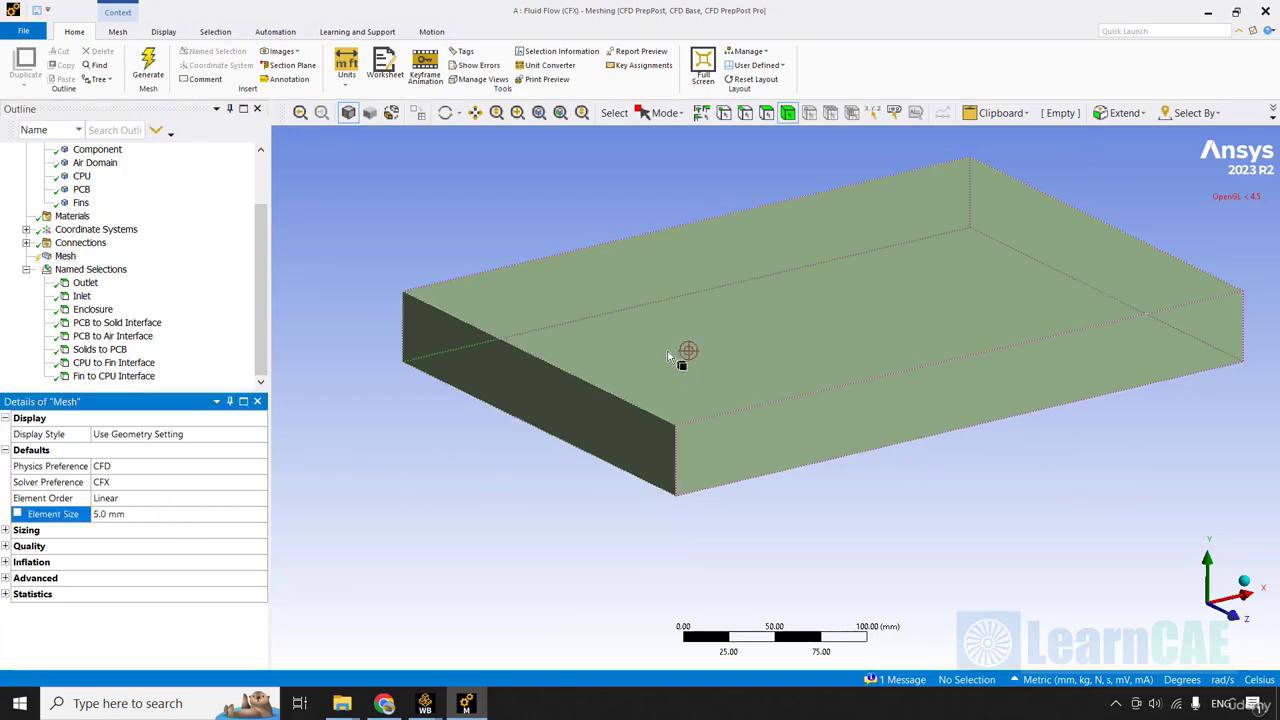
middle_click_drag(668, 352, 655, 367, "ctrl")
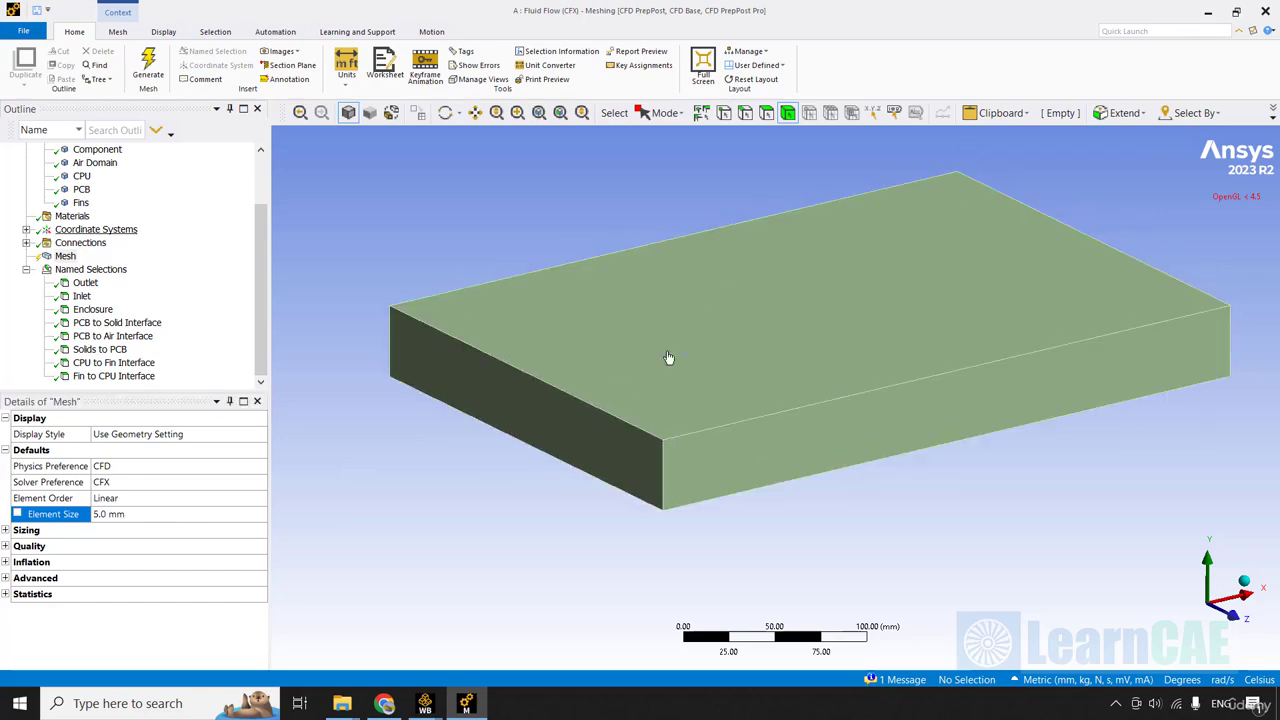
Insert a mesh method and scope it to the Air Domain body.
right_click(75, 259)
mouse_move(100, 263)
left_click(256, 268)
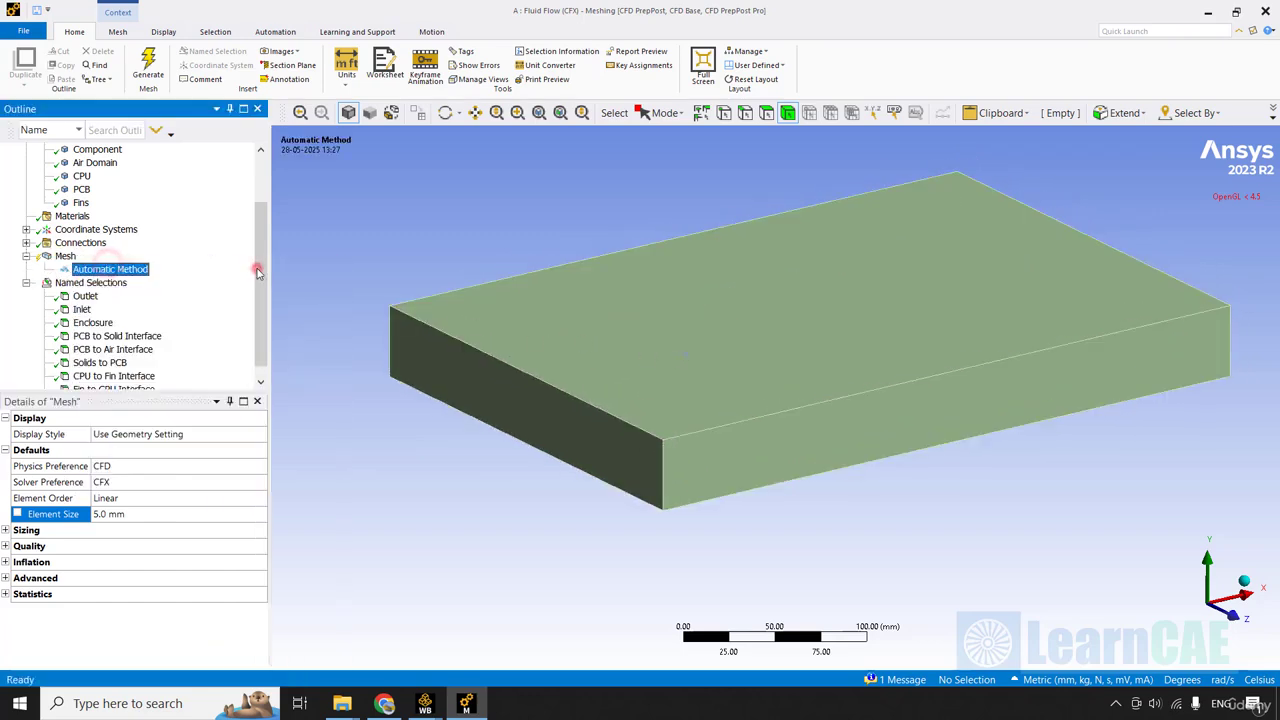
left_click(200, 450)
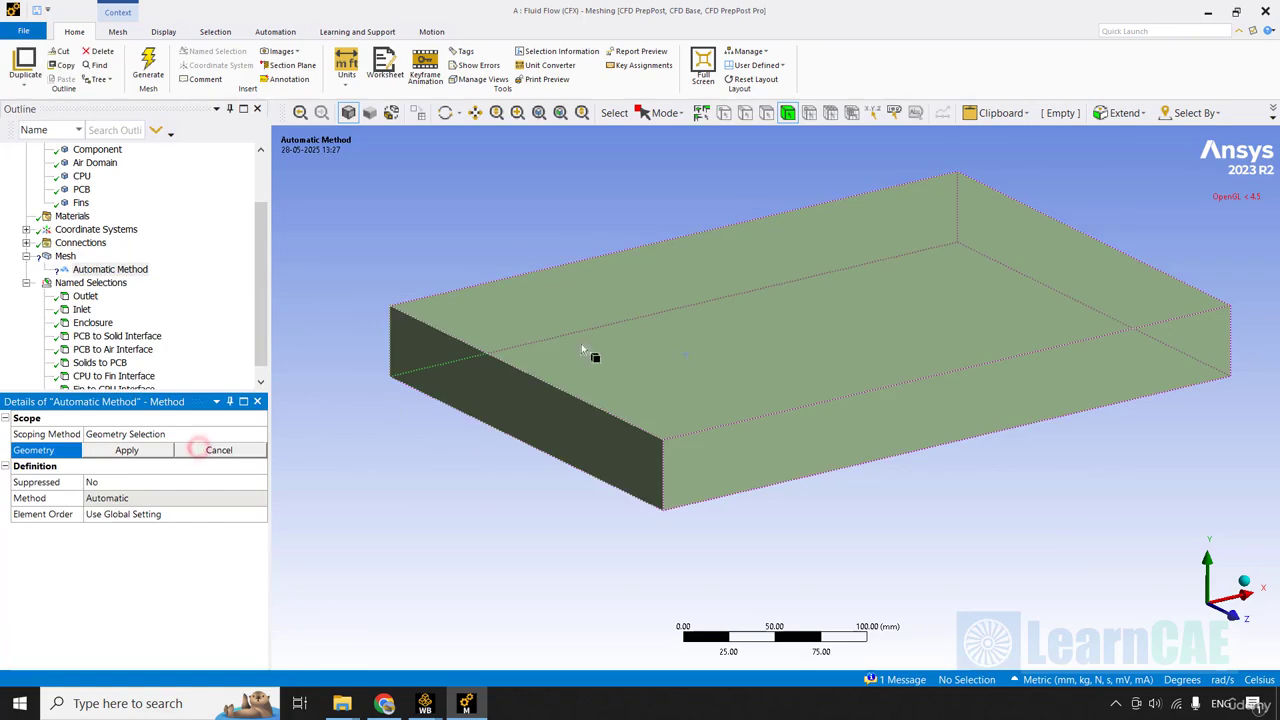
left_click(614, 336)
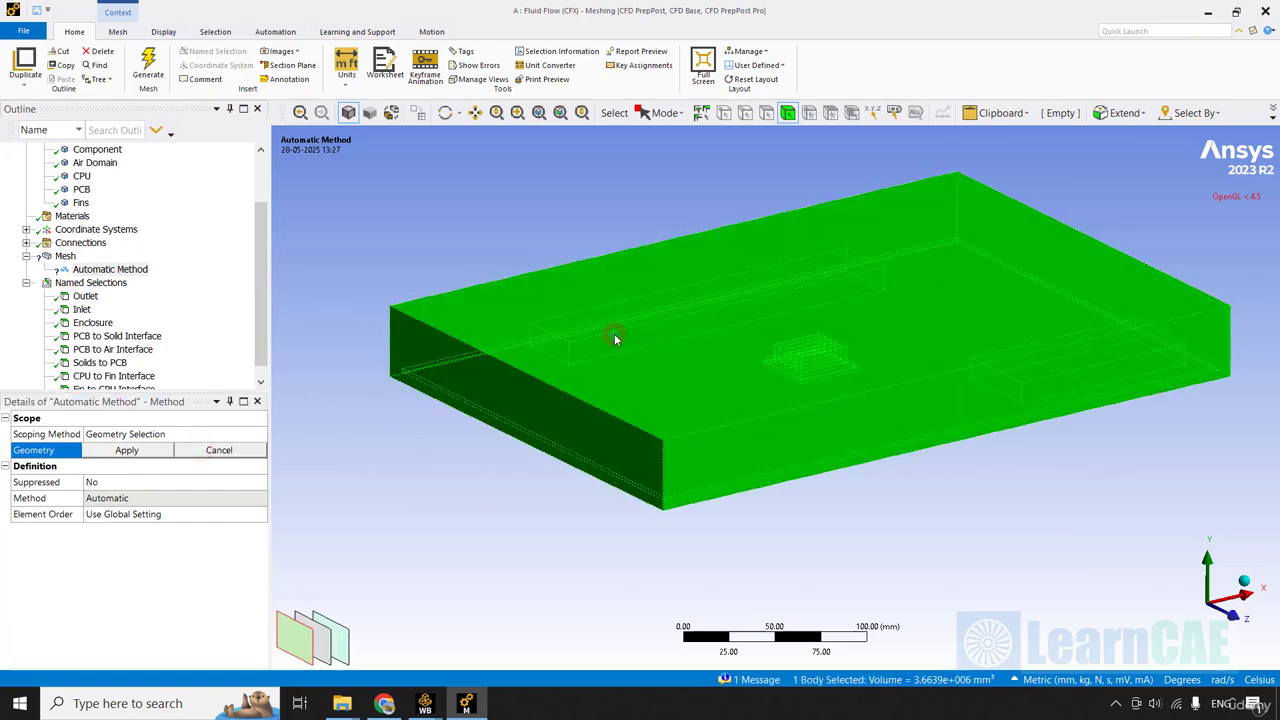
left_click(127, 450)
Set the air domain's mesh method to MultiZone.
left_click(161, 497)
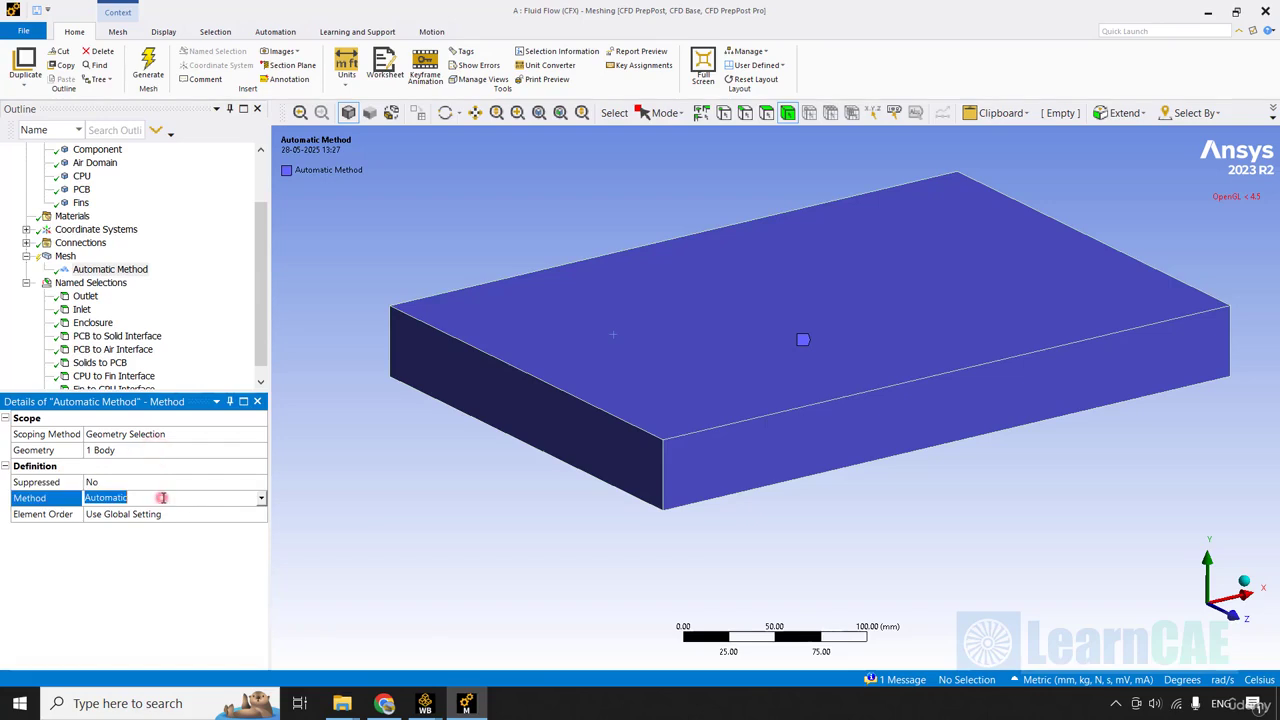
left_click(261, 500)
key("Down")
key("Down")
key("Down")
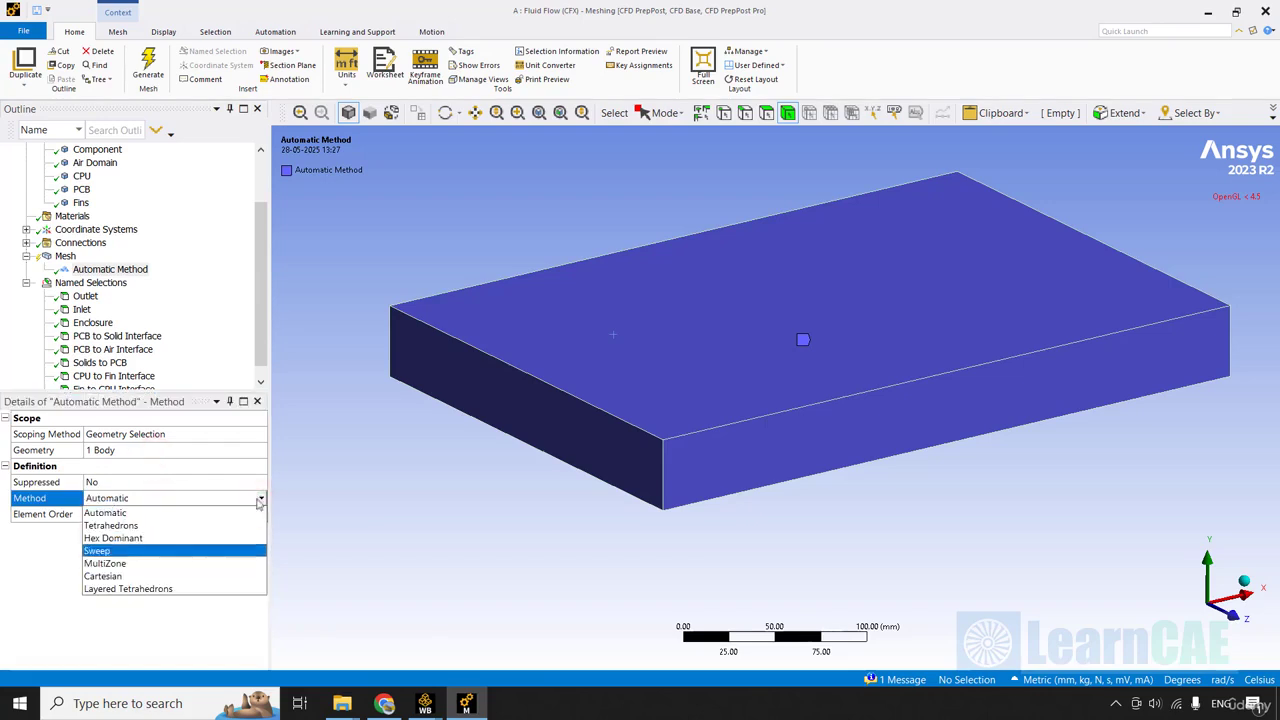
left_click(143, 563)
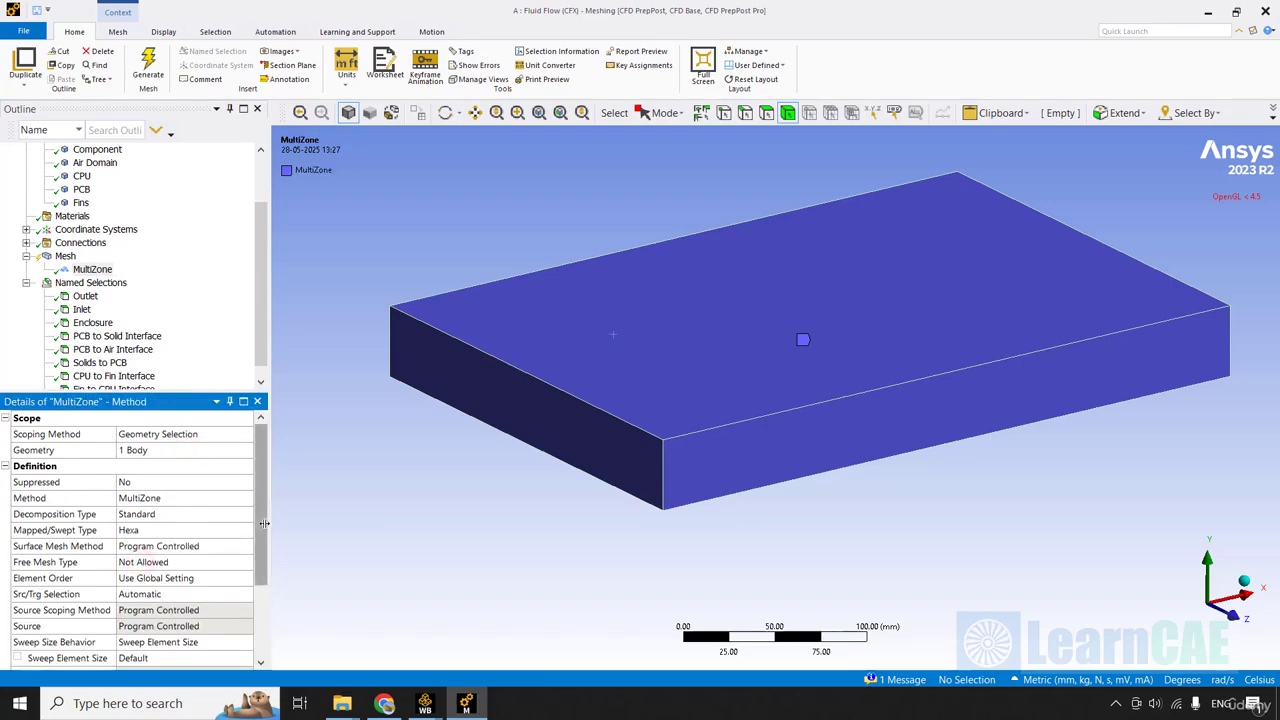
Set the free mesh type of the air domain's MultiZone method to Hexa Dominant.
left_click_drag(265, 530, 265, 563)
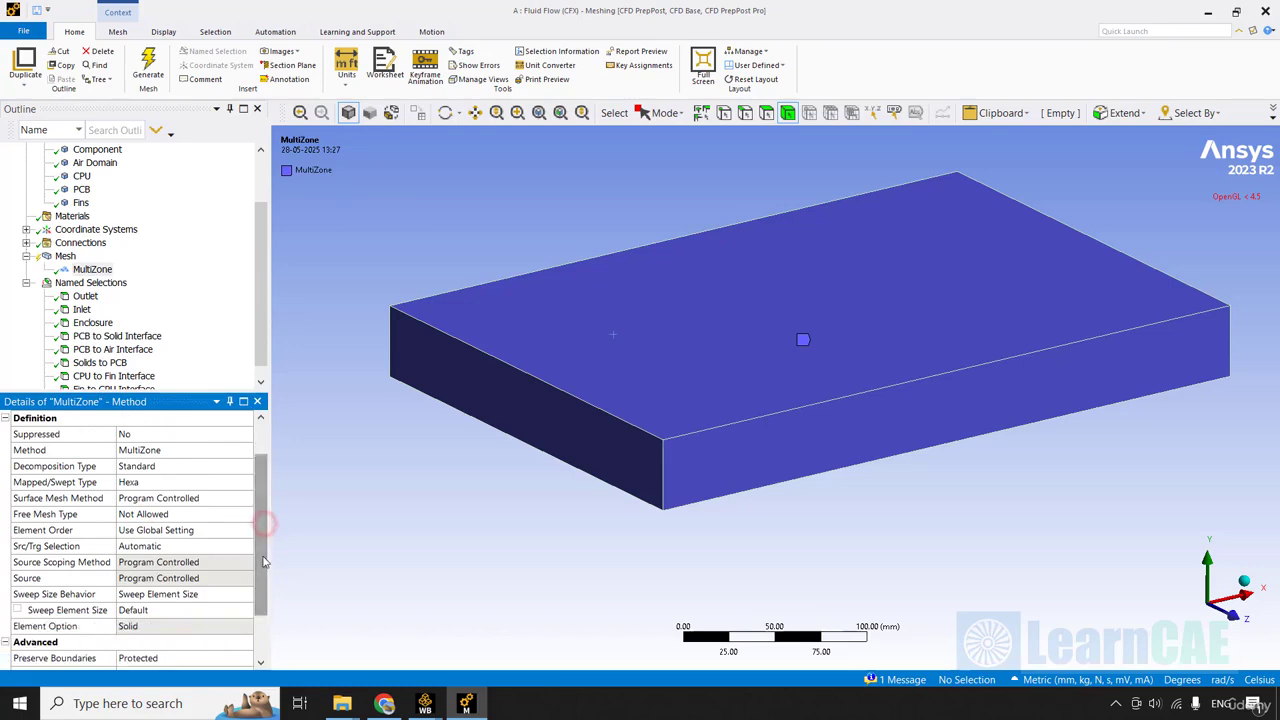
left_click(28, 516)
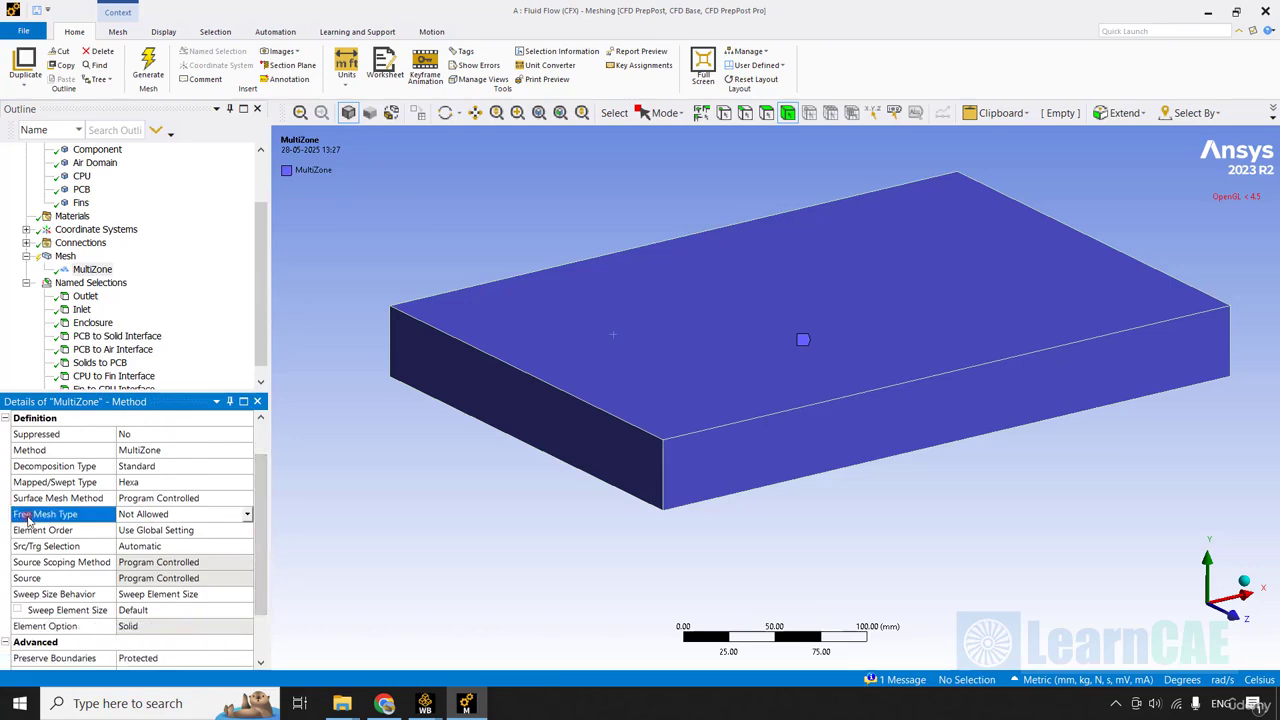
left_click(247, 515)
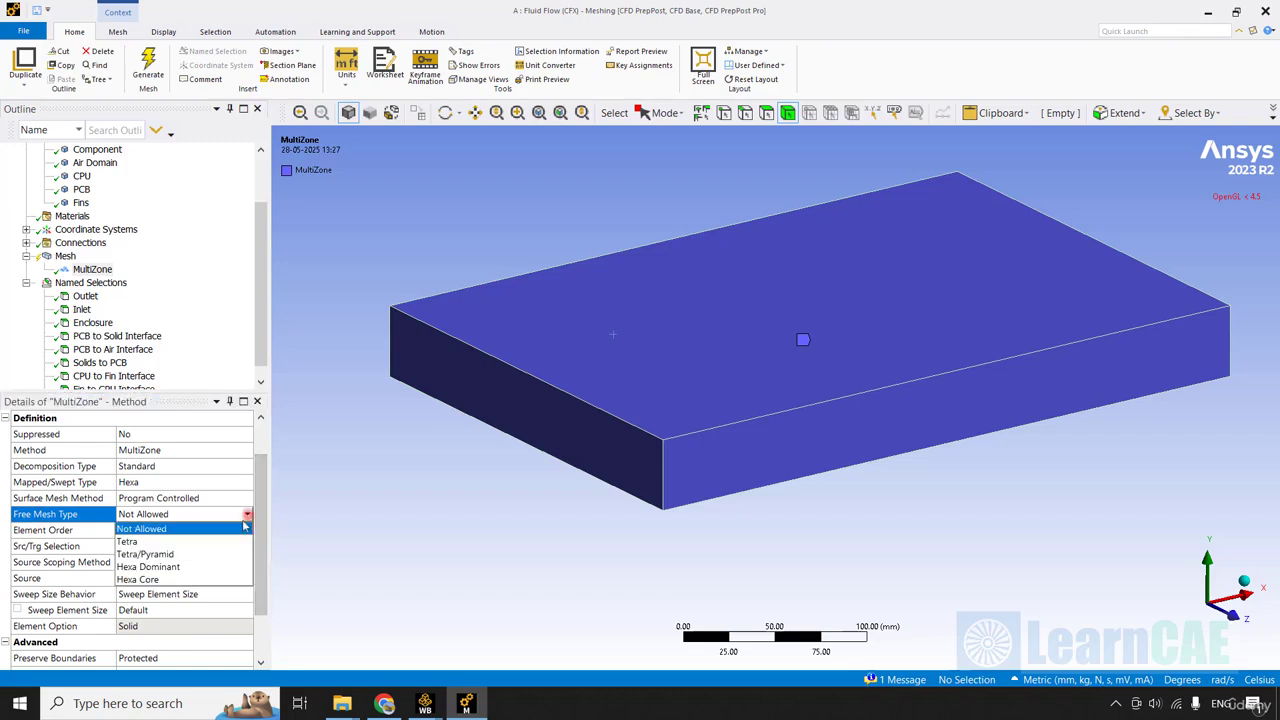
left_click(197, 567)
Insert a second mesh method and hide the Air Domain body to expose the solids inside.
left_click(260, 366)
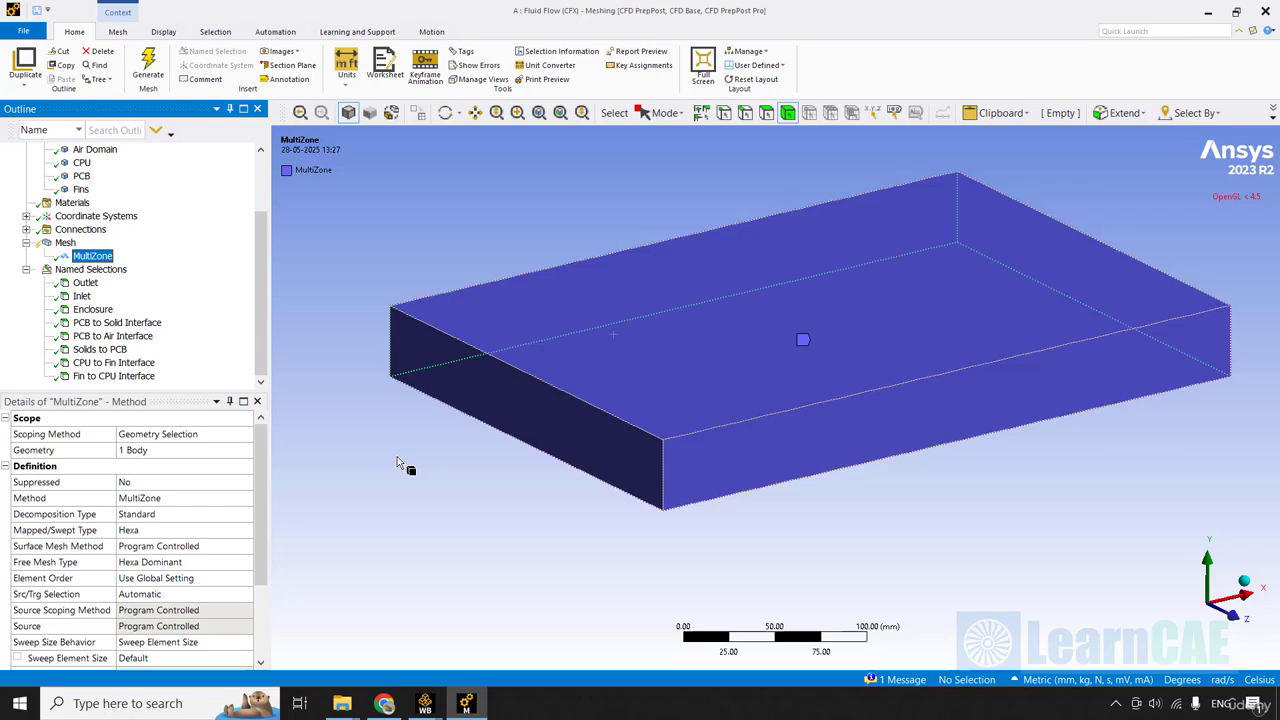
right_click(60, 244)
left_click(279, 259)
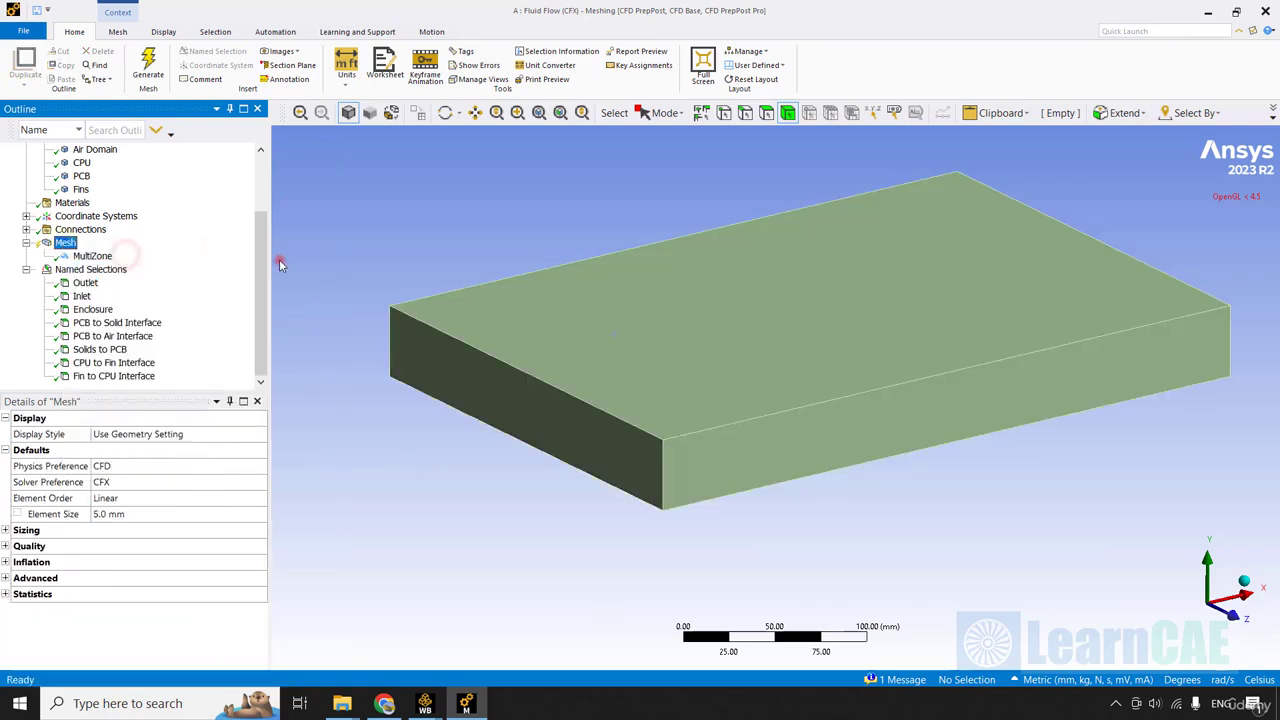
scroll(257, 240, "up", 2)
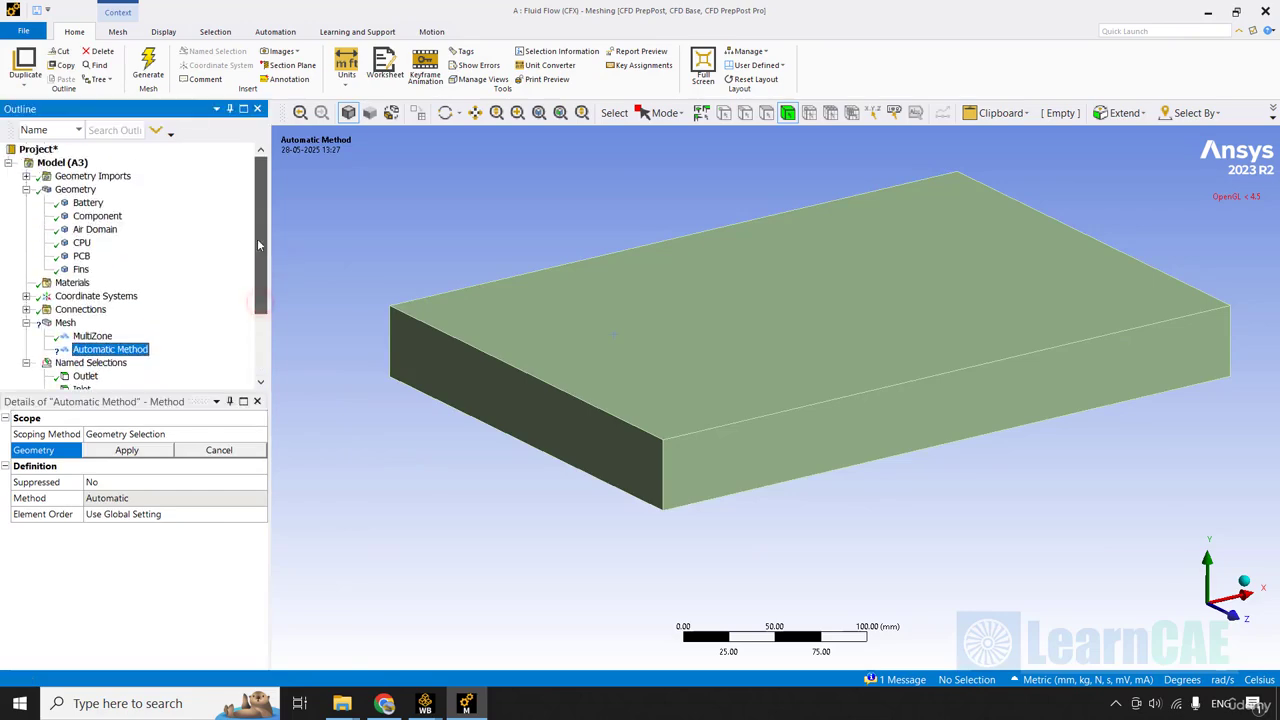
right_click(99, 231)
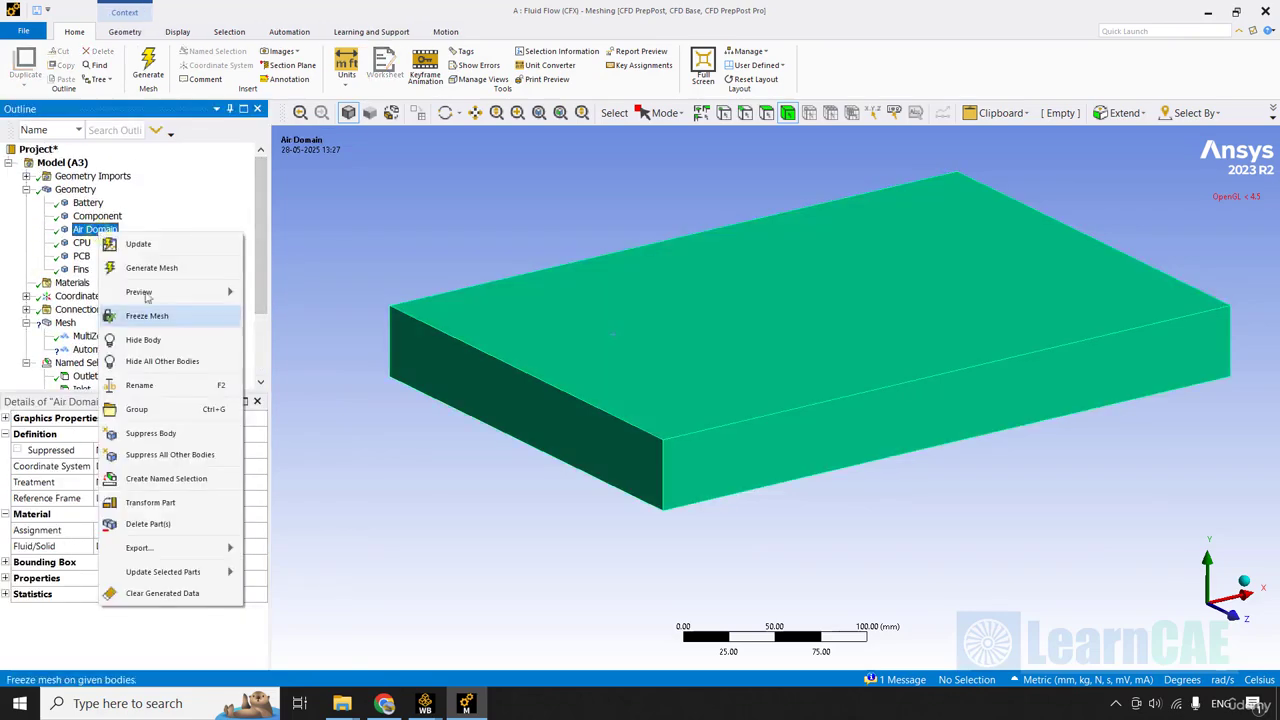
left_click(178, 339)
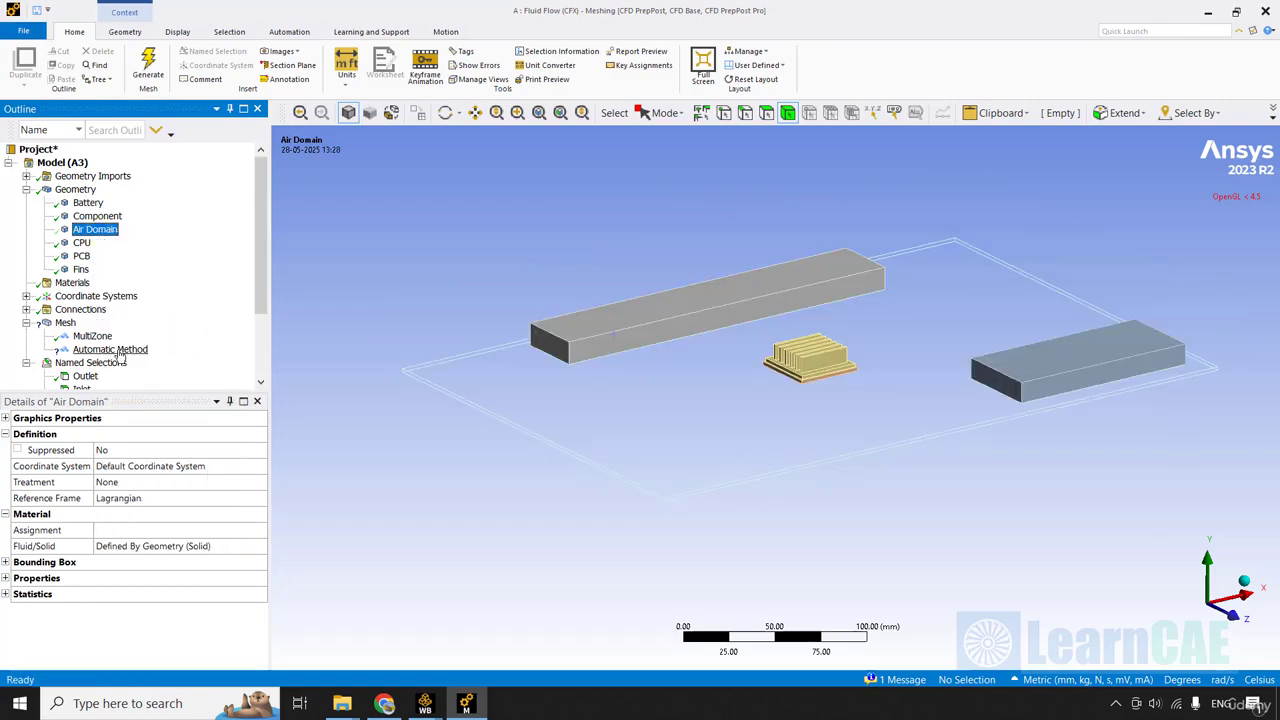
Scope the second mesh method to the five solid bodies: Battery, Component, CPU, PCB and Fins.
left_click(118, 350)
left_click(172, 450)
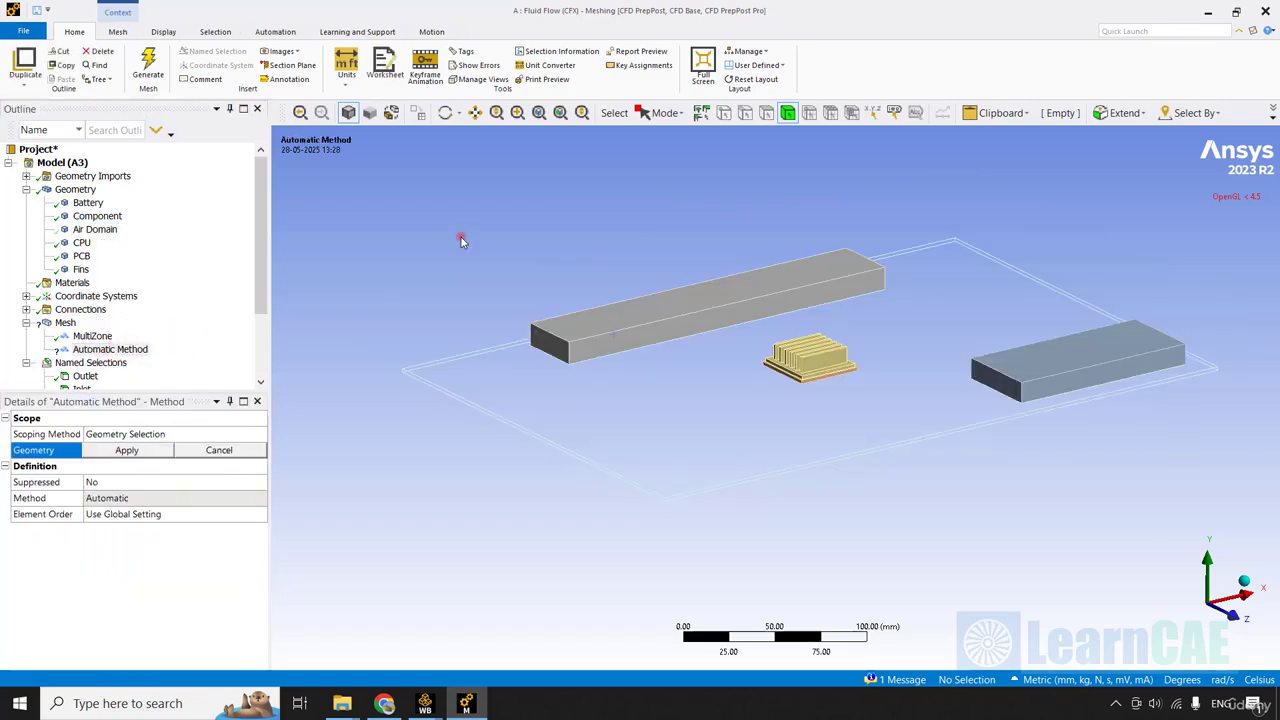
left_click(662, 302)
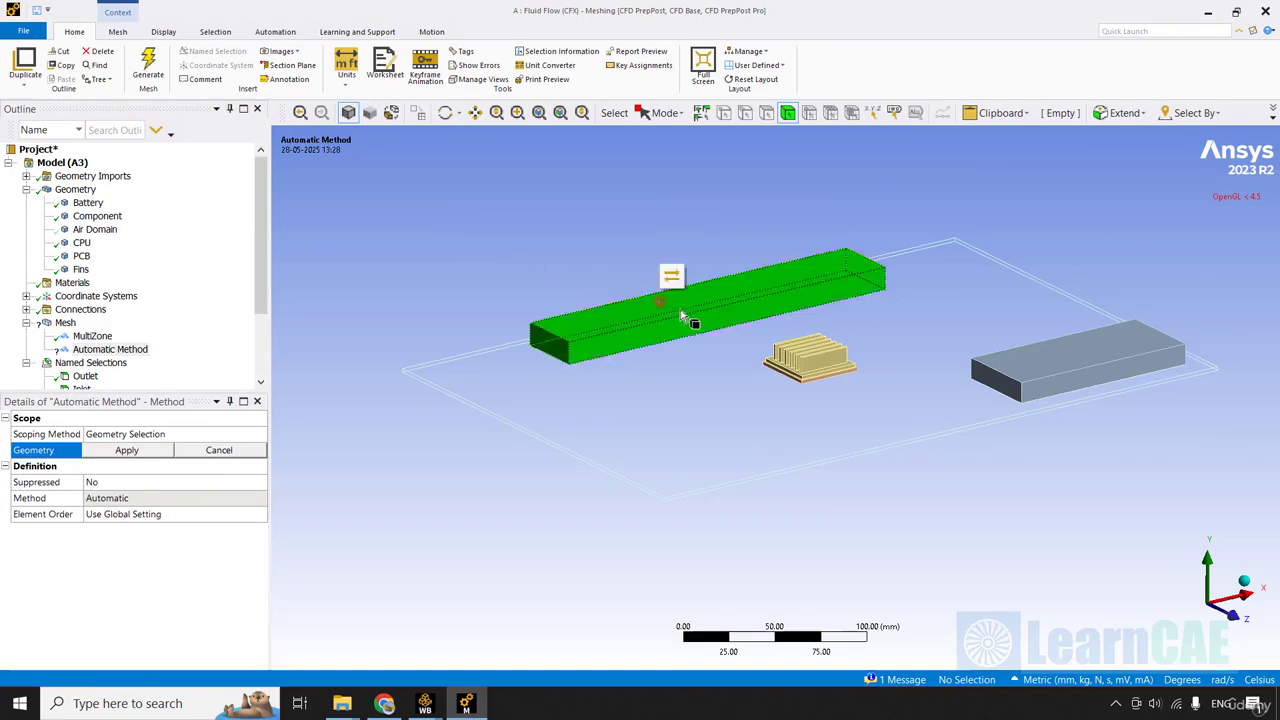
left_click(819, 376, "ctrl")
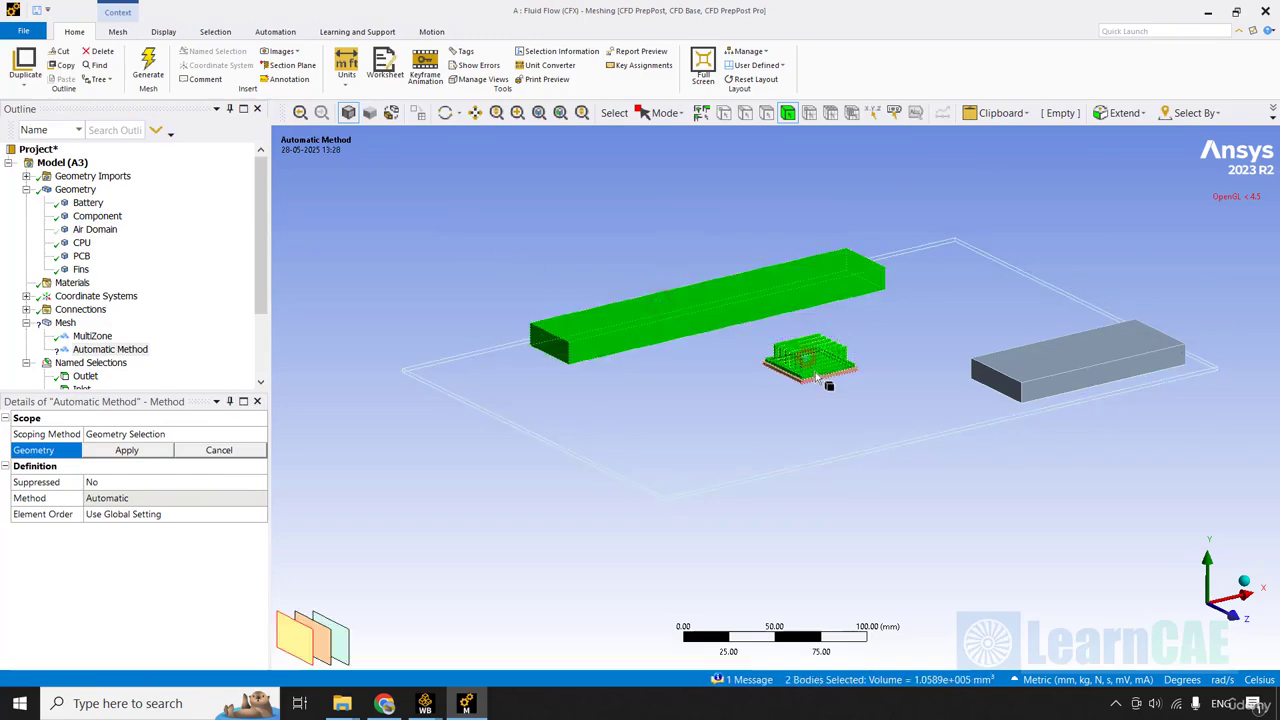
left_click(1034, 384, "ctrl")
left_click(805, 447, "ctrl")
left_click(805, 447, "ctrl")
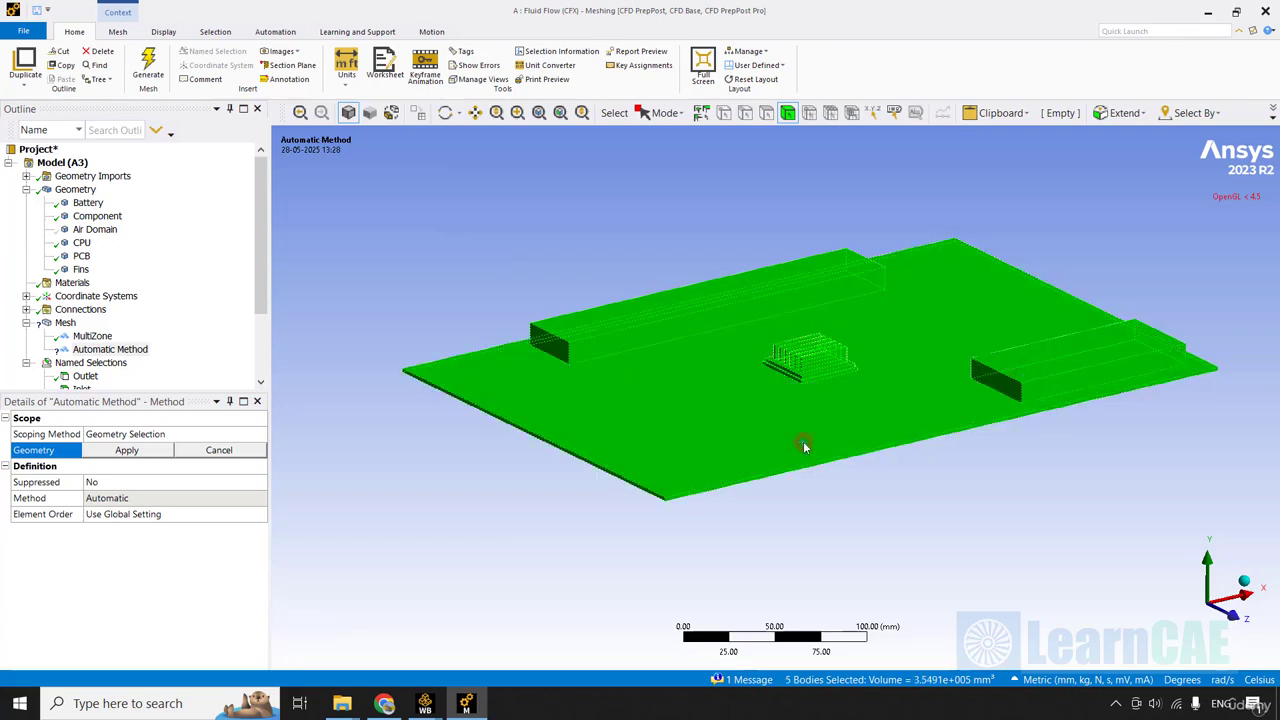
left_click(138, 452)
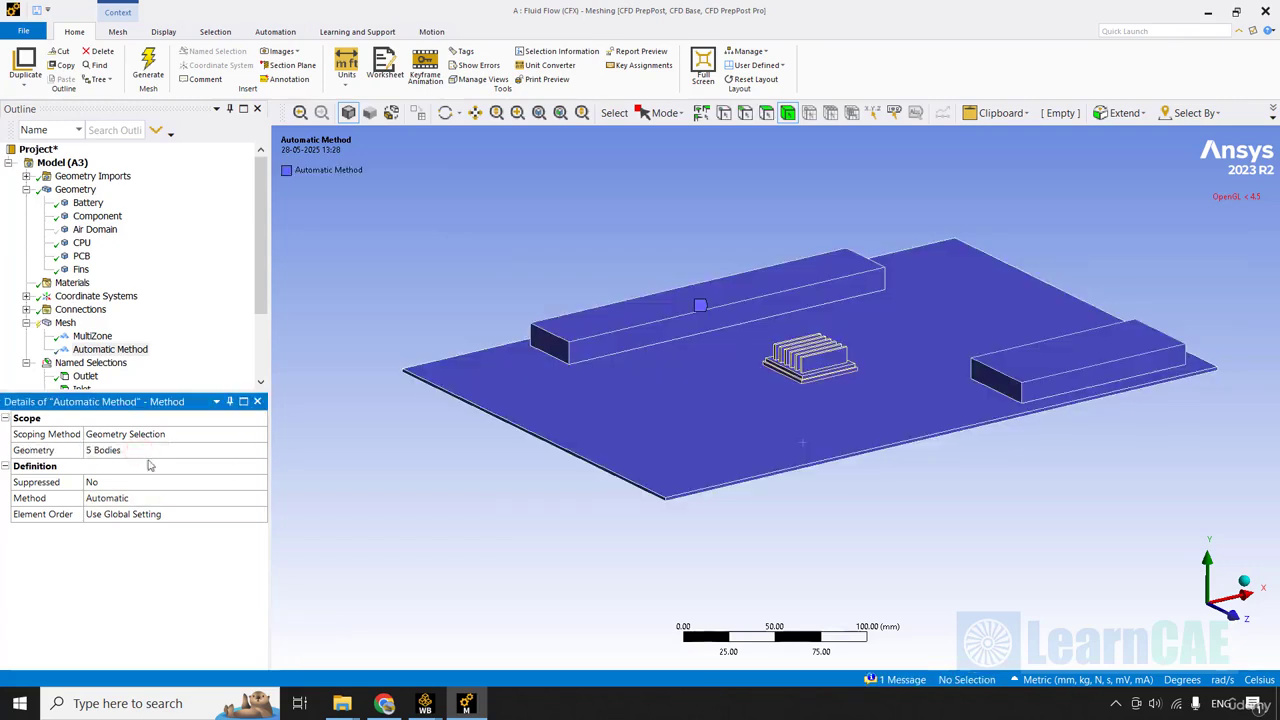
Set the solid bodies' mesh method to MultiZone.
left_click(180, 497)
left_click(258, 498)
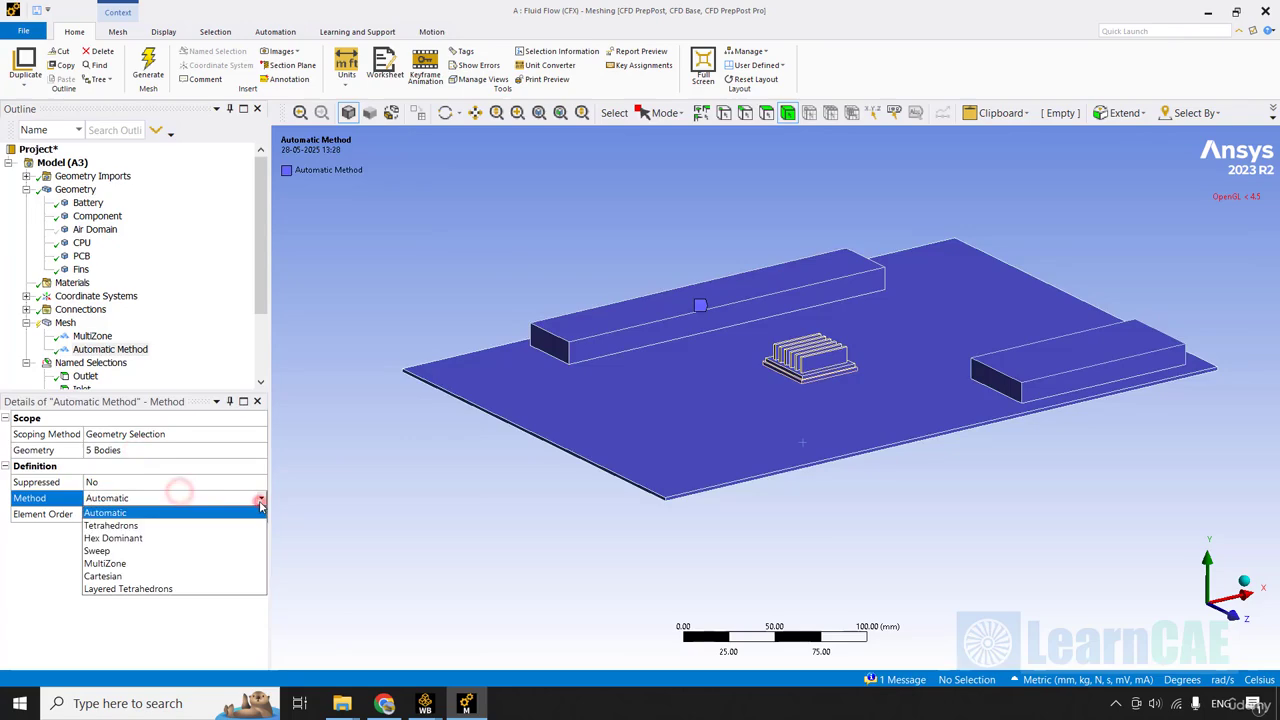
left_click(117, 566)
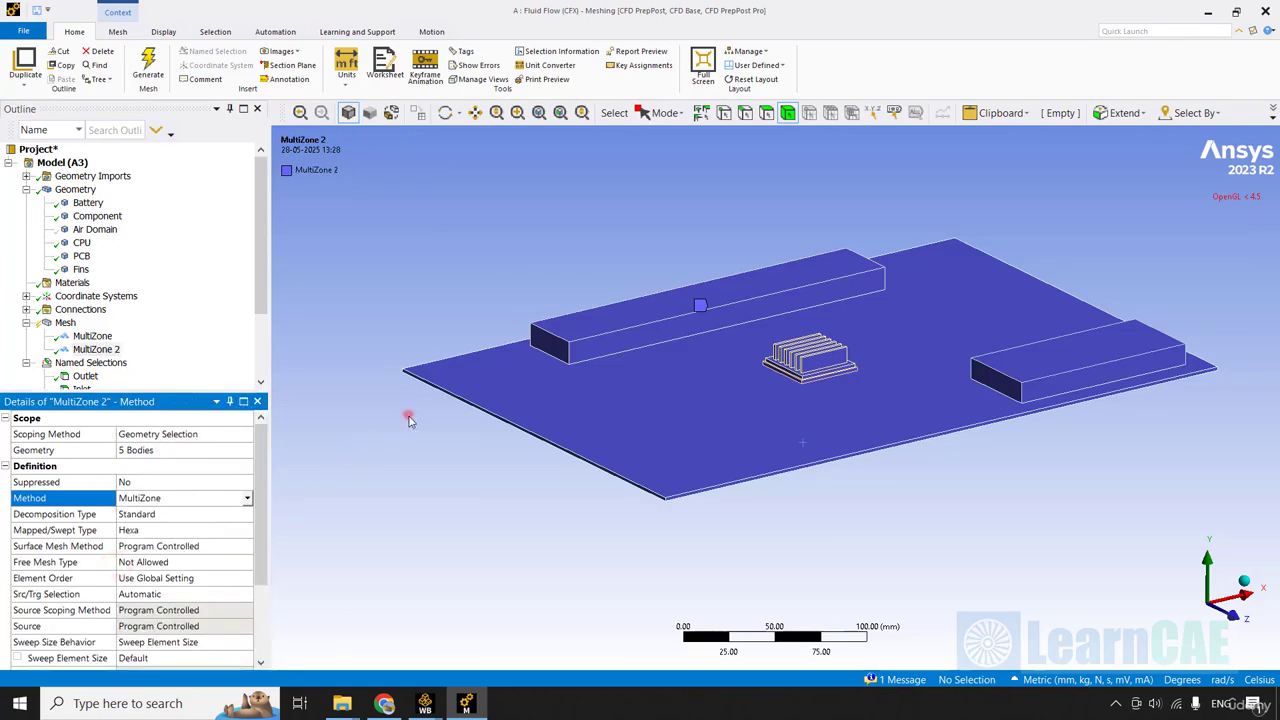
Isolate the CPU and Fins bodies by hiding all other bodies.
scroll(408, 420, "up", 5)
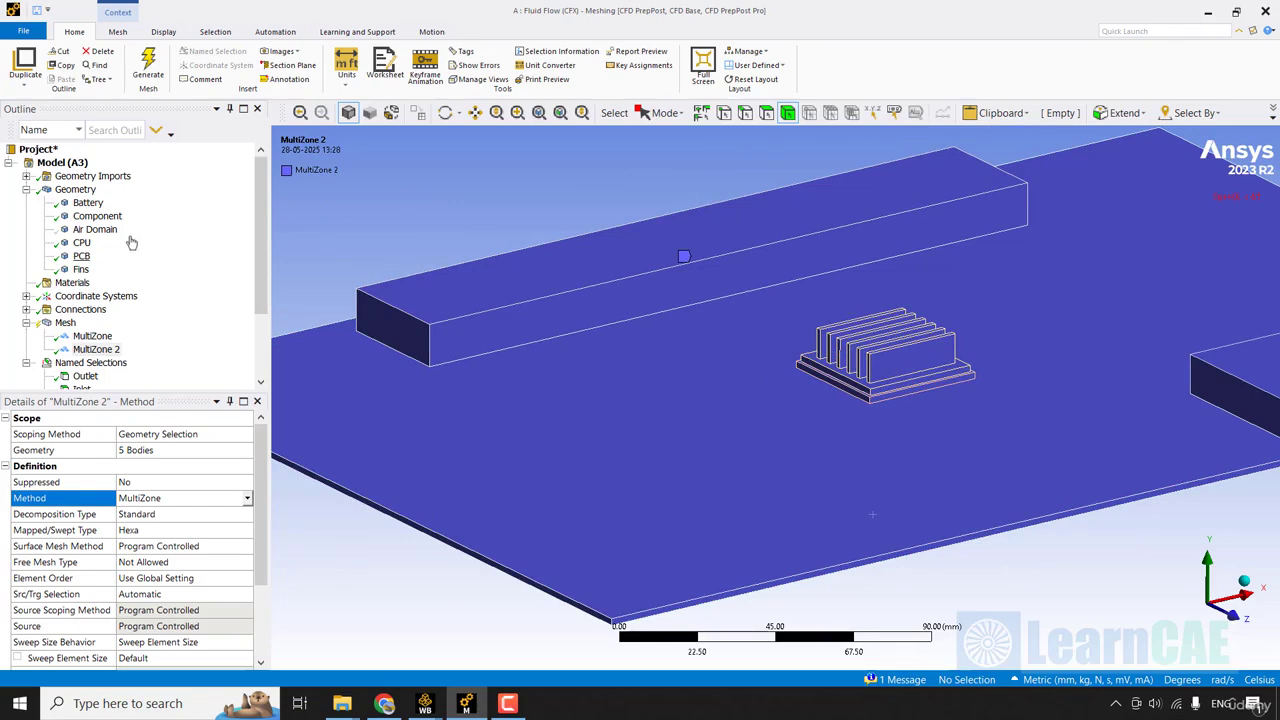
left_click(81, 243)
left_click(81, 270, "ctrl")
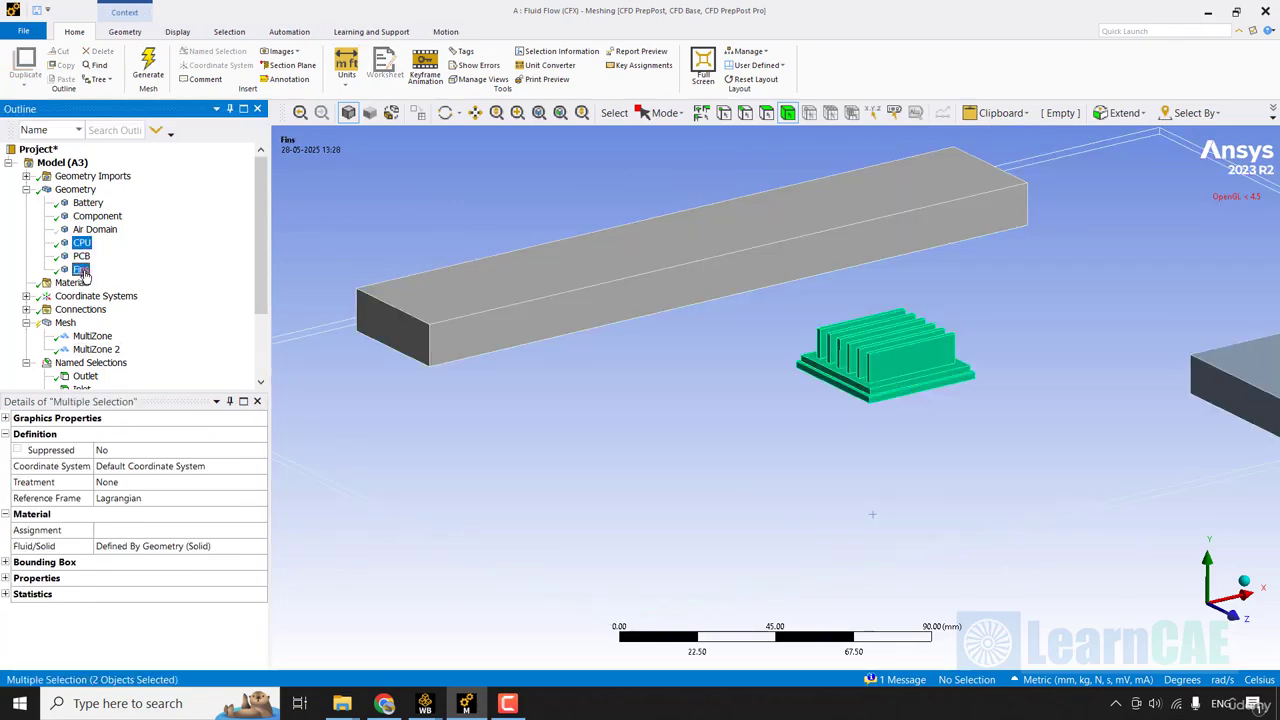
right_click(81, 270)
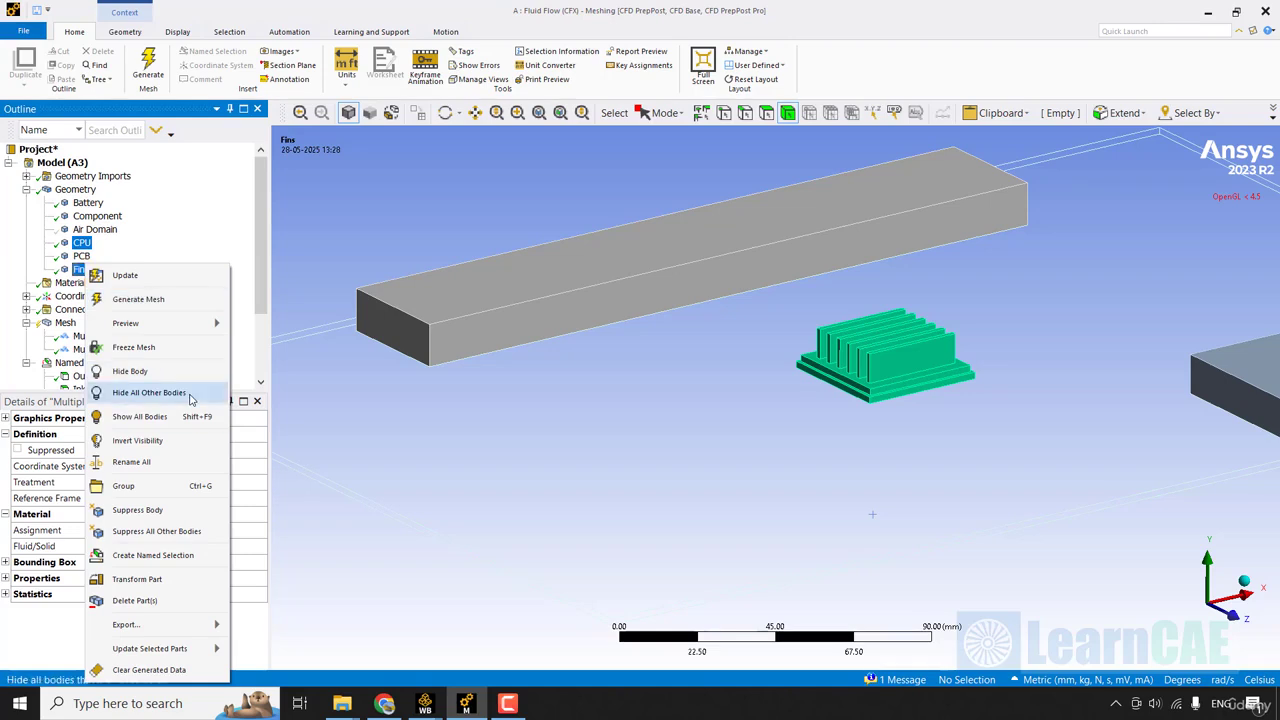
left_click(190, 392)
middle_click_drag(628, 411, 629, 412, "ctrl")
scroll(454, 390, "up", 2)
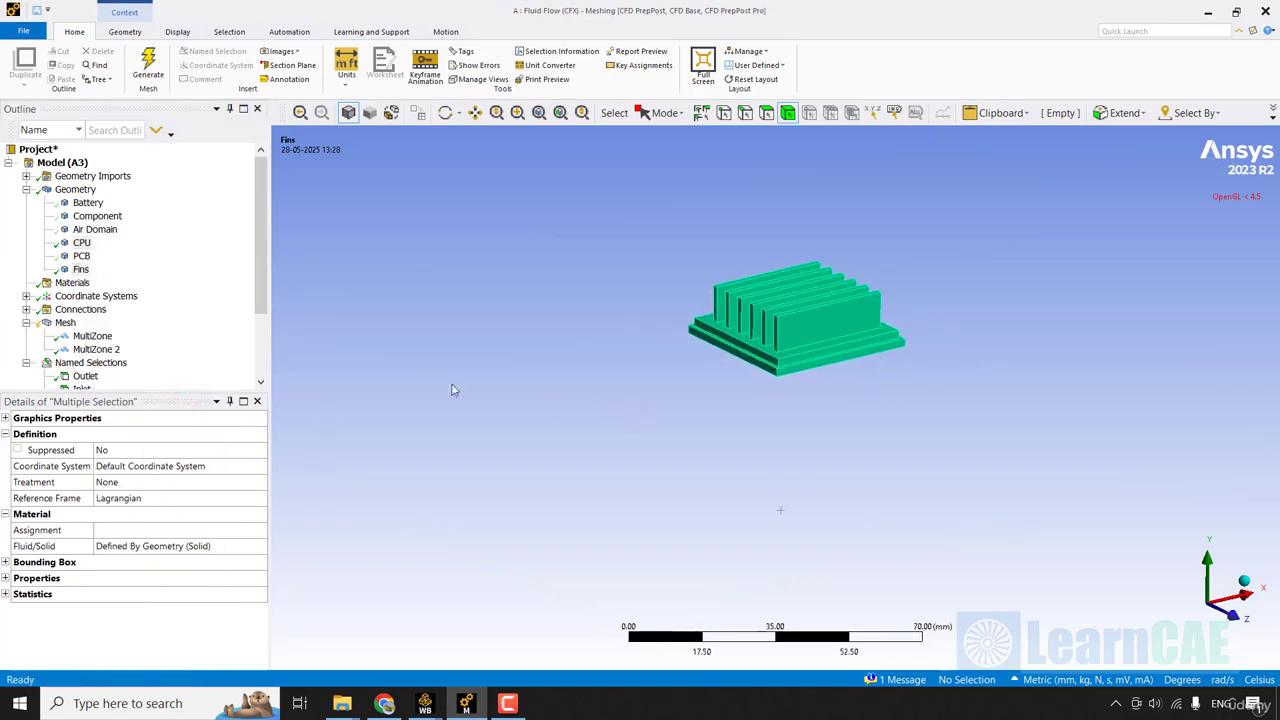
Insert a mesh sizing and scope it to all edges of the CPU and Fins bodies using box selection.
right_click(65, 323)
mouse_move(149, 334)
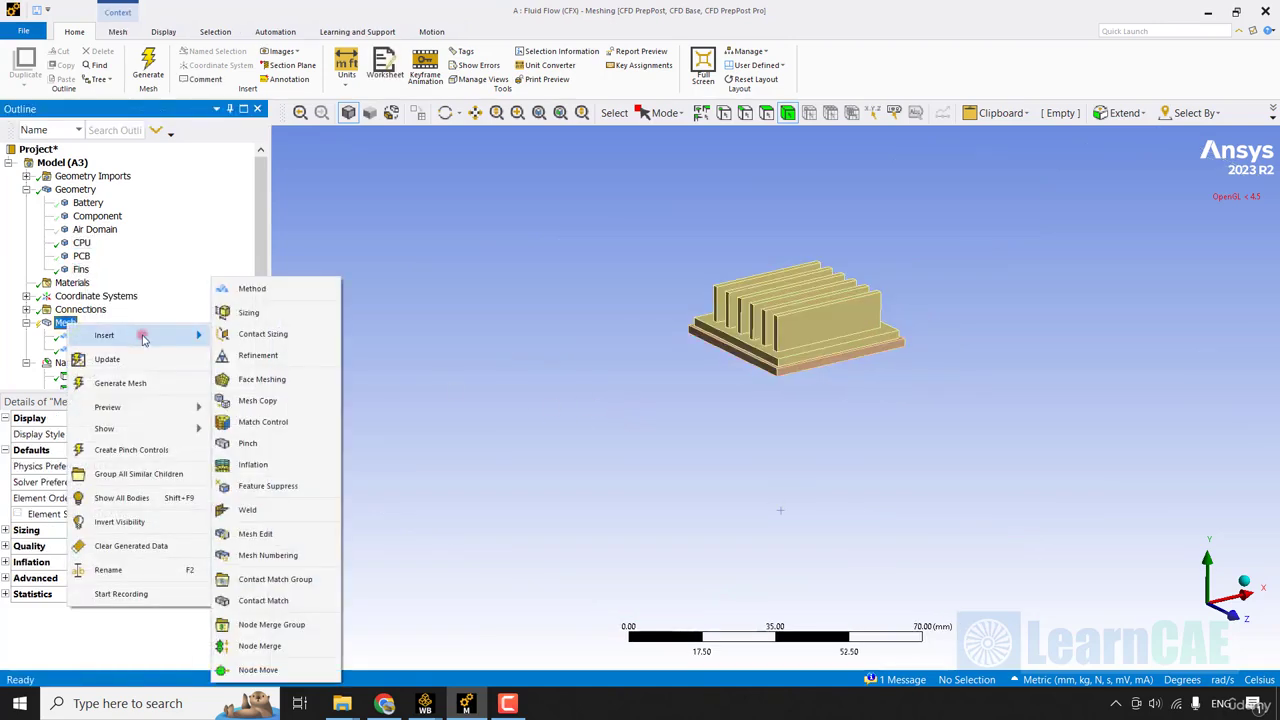
left_click(280, 318)
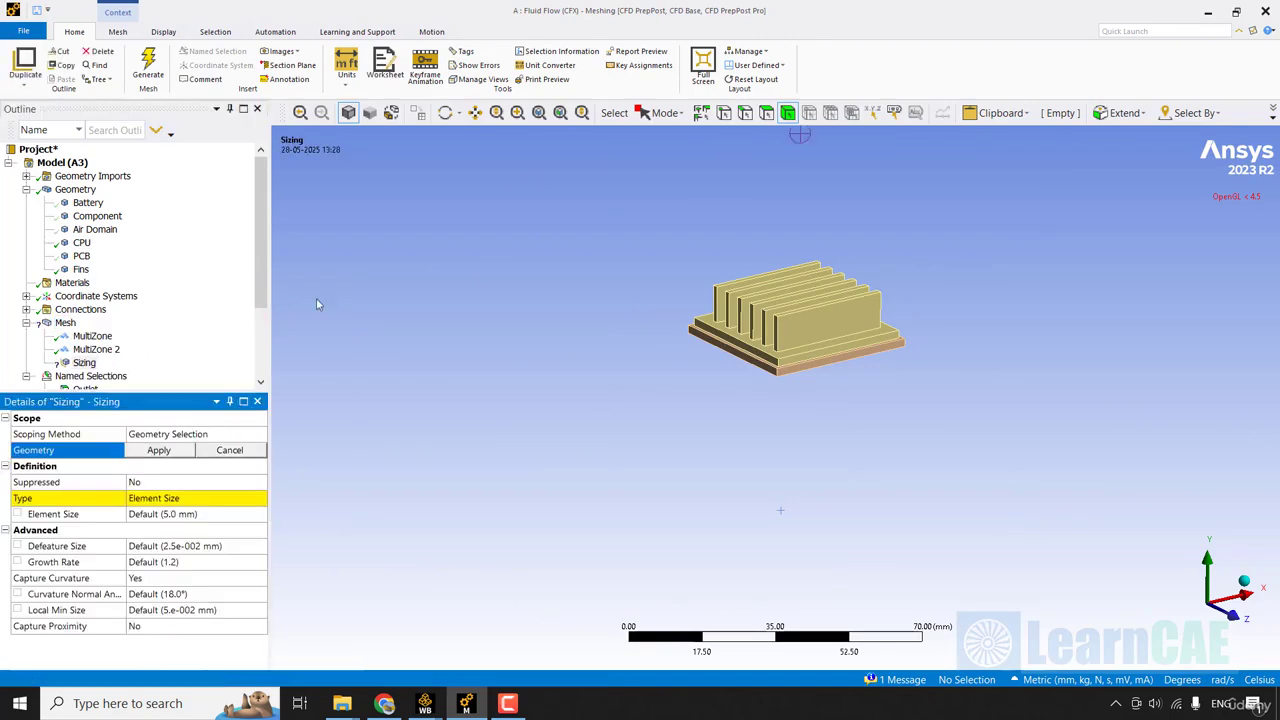
left_click(748, 117)
left_click(665, 112)
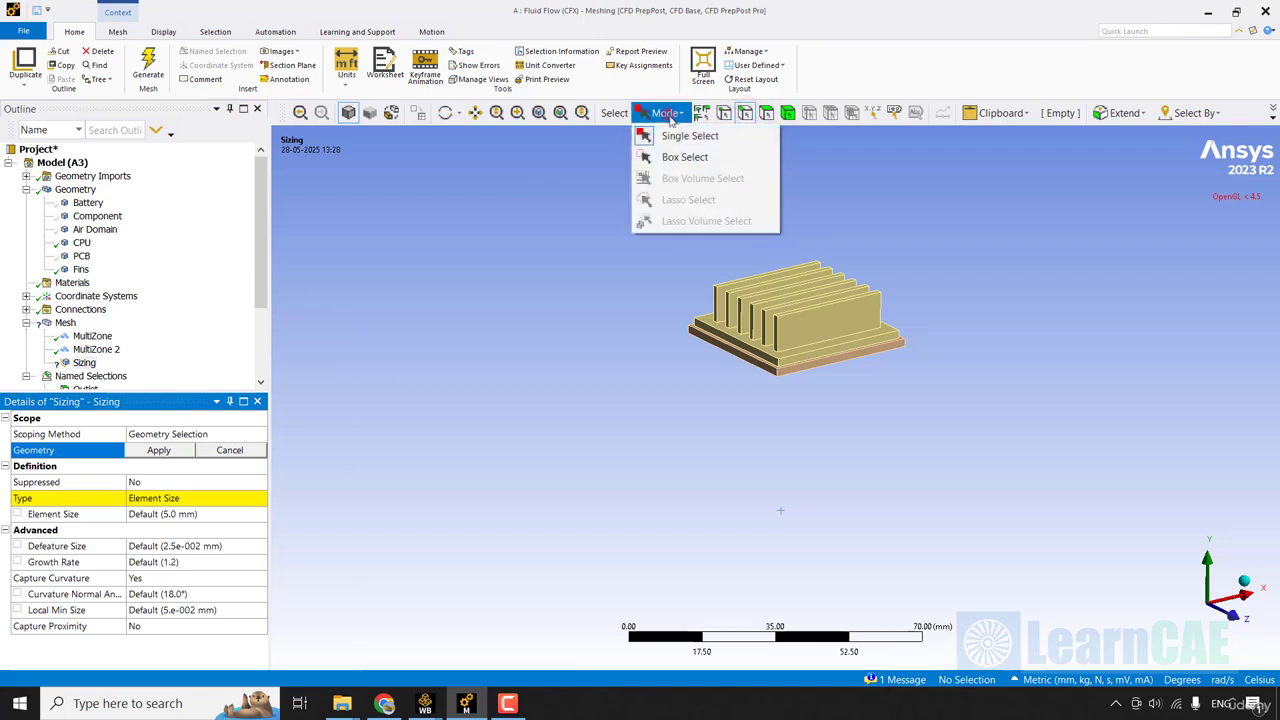
left_click(700, 160)
left_click_drag(980, 195, 572, 427)
middle_click_drag(802, 397, 752, 432, "ctrl")
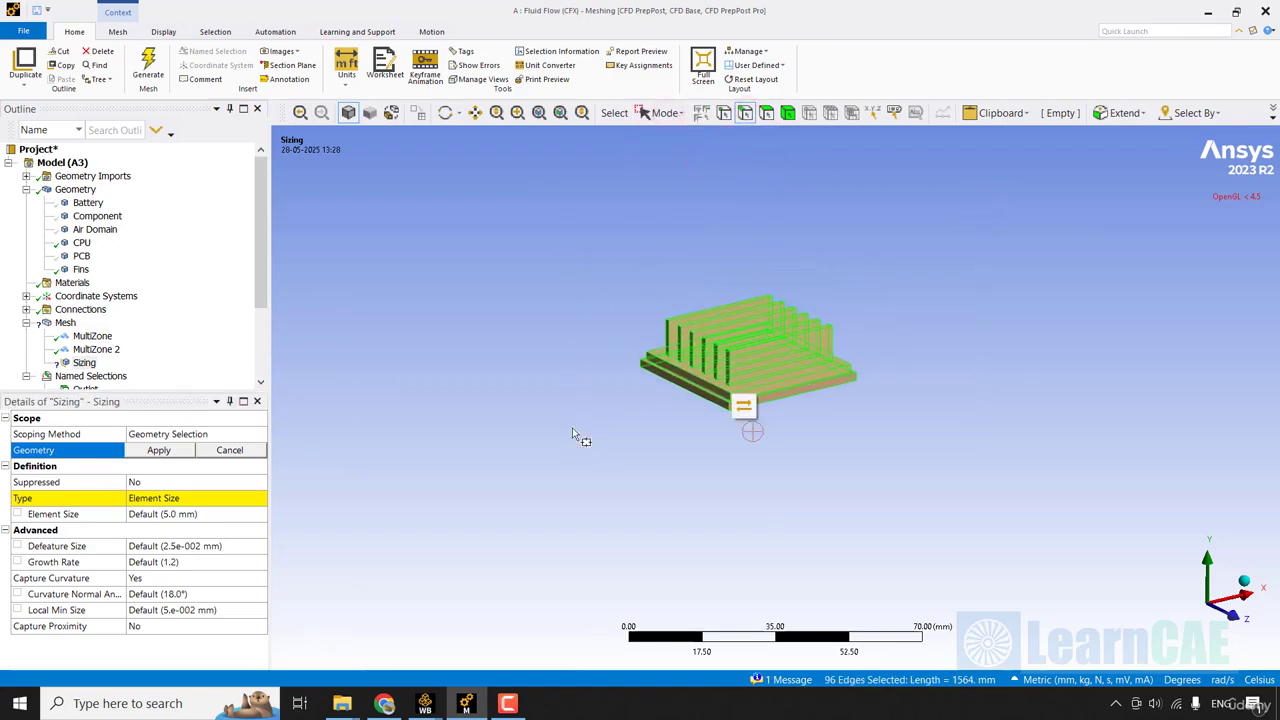
left_click(160, 450)
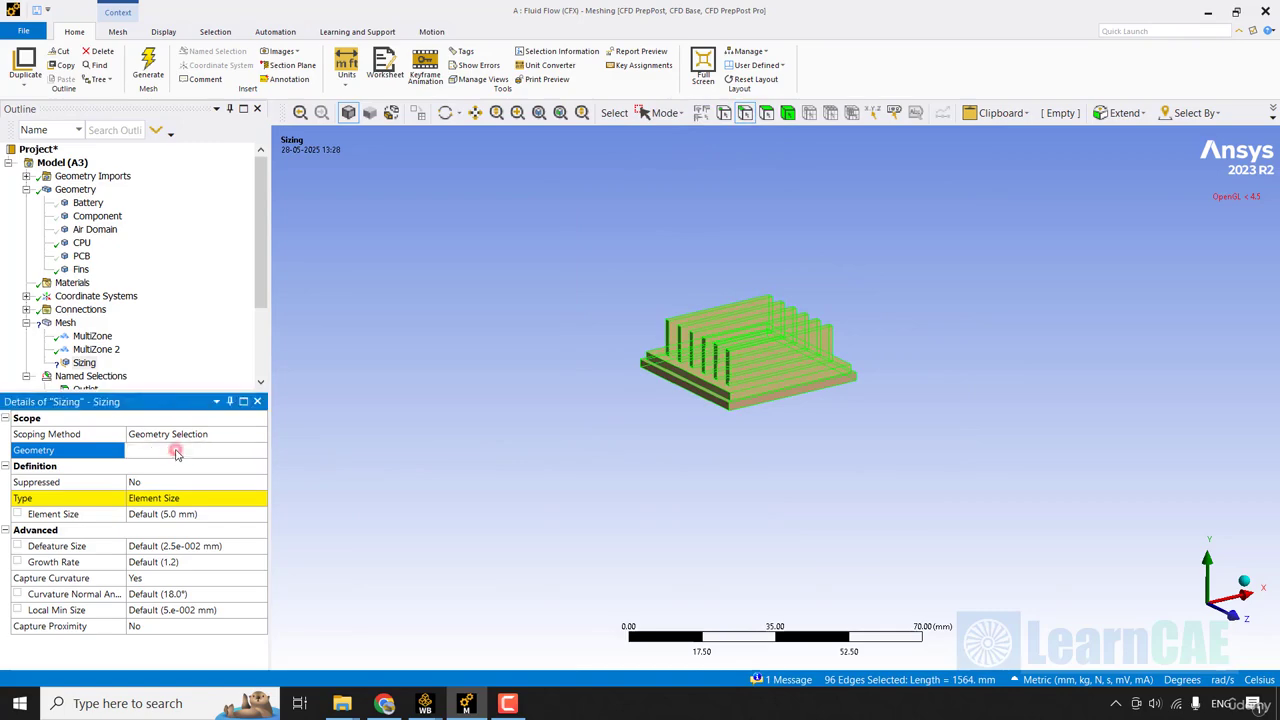
Set the element size of the CPU and fin edge sizing to 1 mm and check the edge divisions.
left_click(222, 515)
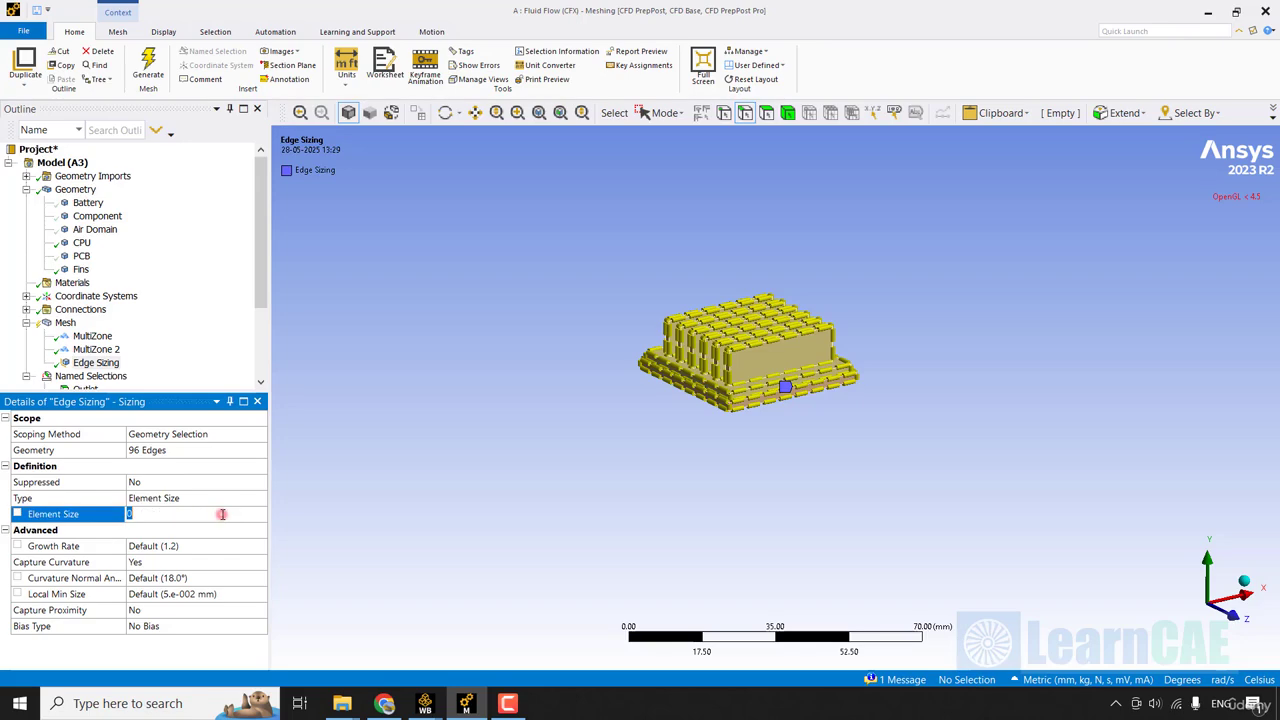
type("1")
key("Return")
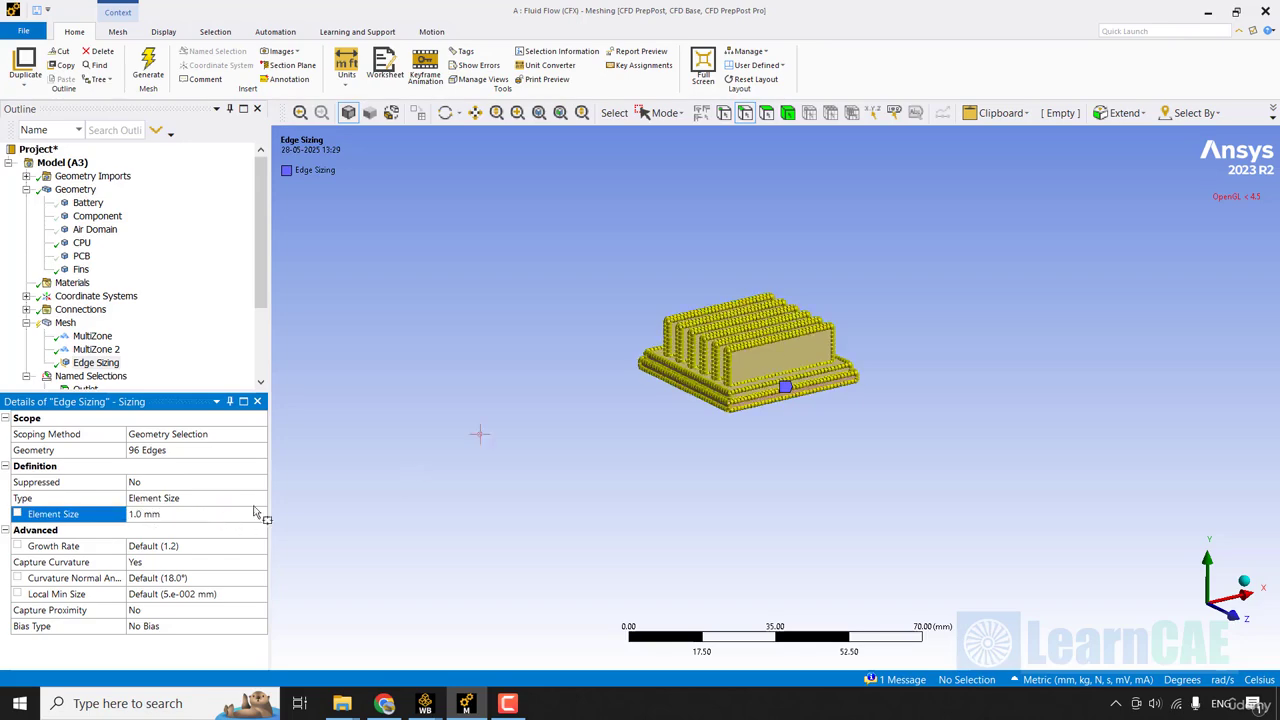
scroll(686, 470, "up", 8)
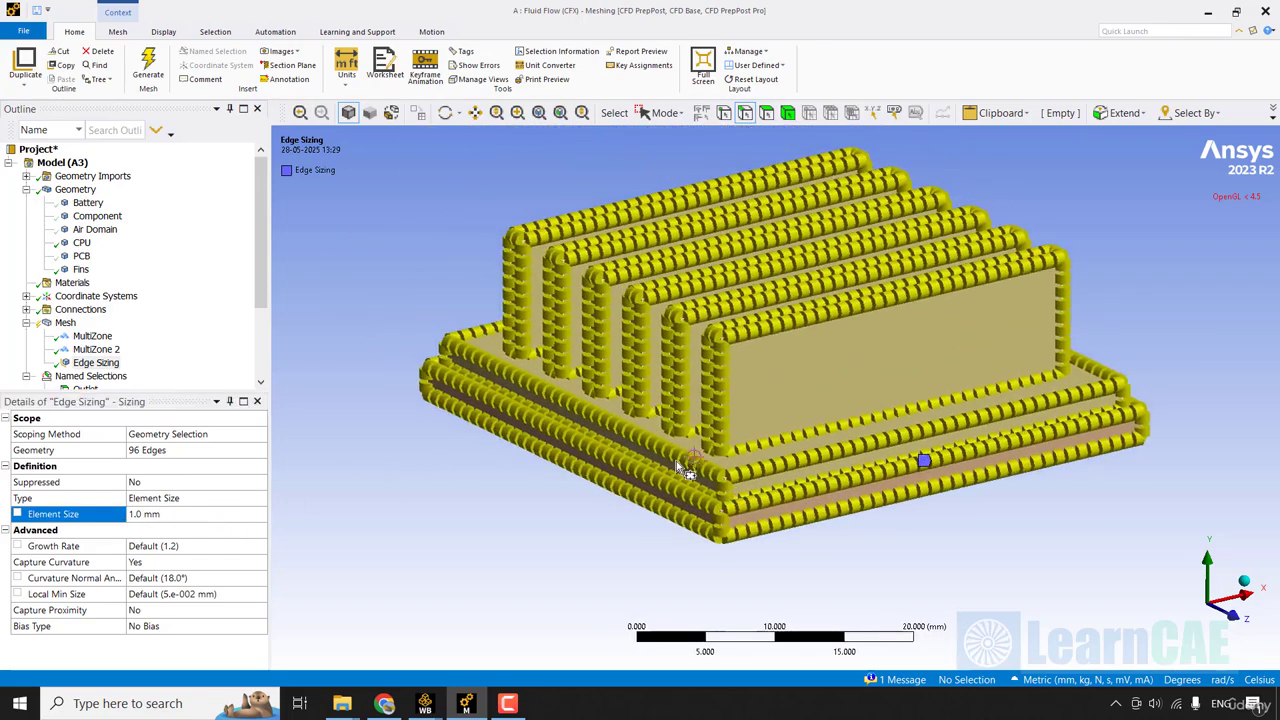
scroll(677, 466, "down", 8)
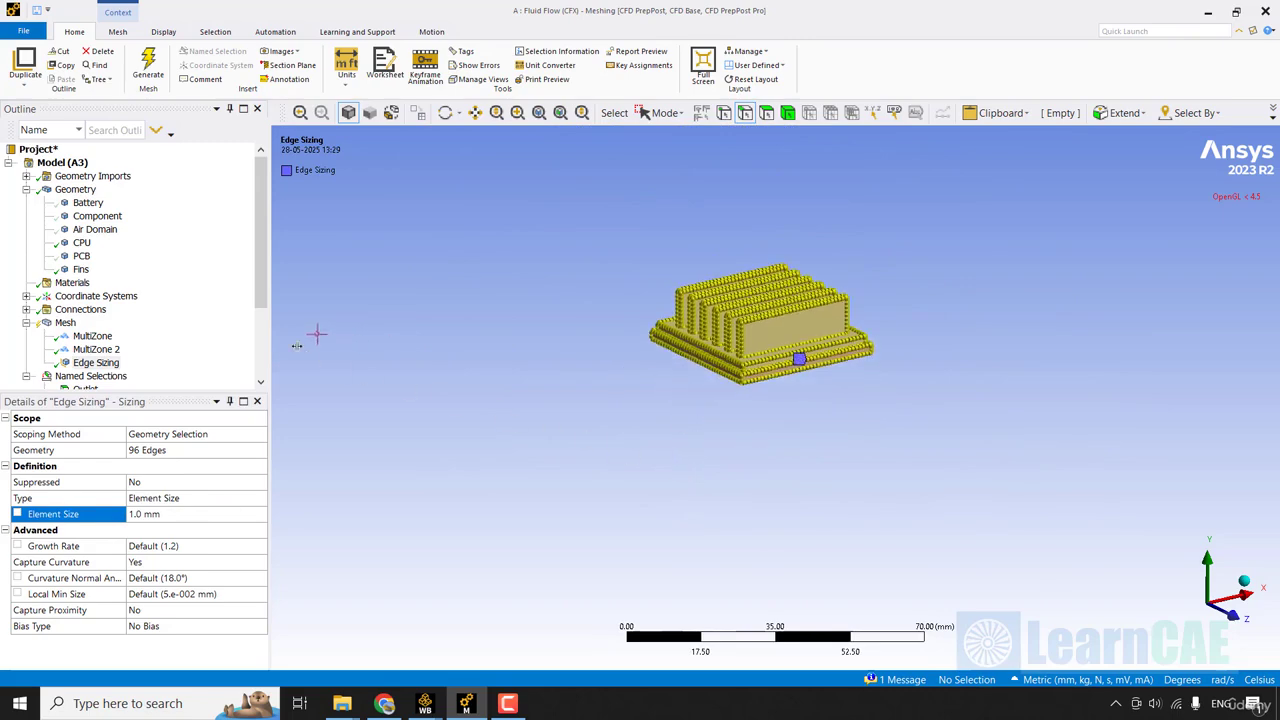
left_click(262, 334)
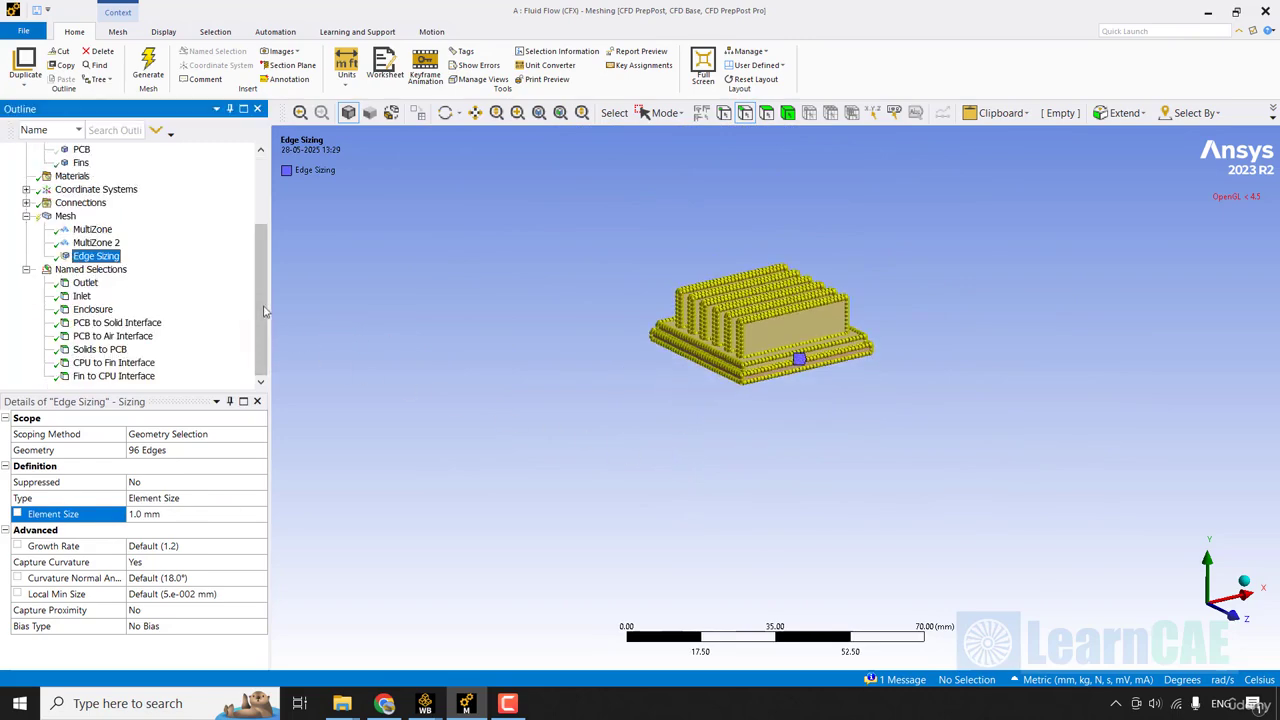
Show all bodies of the model again.
scroll(263, 240, "up", 3)
right_click(77, 232)
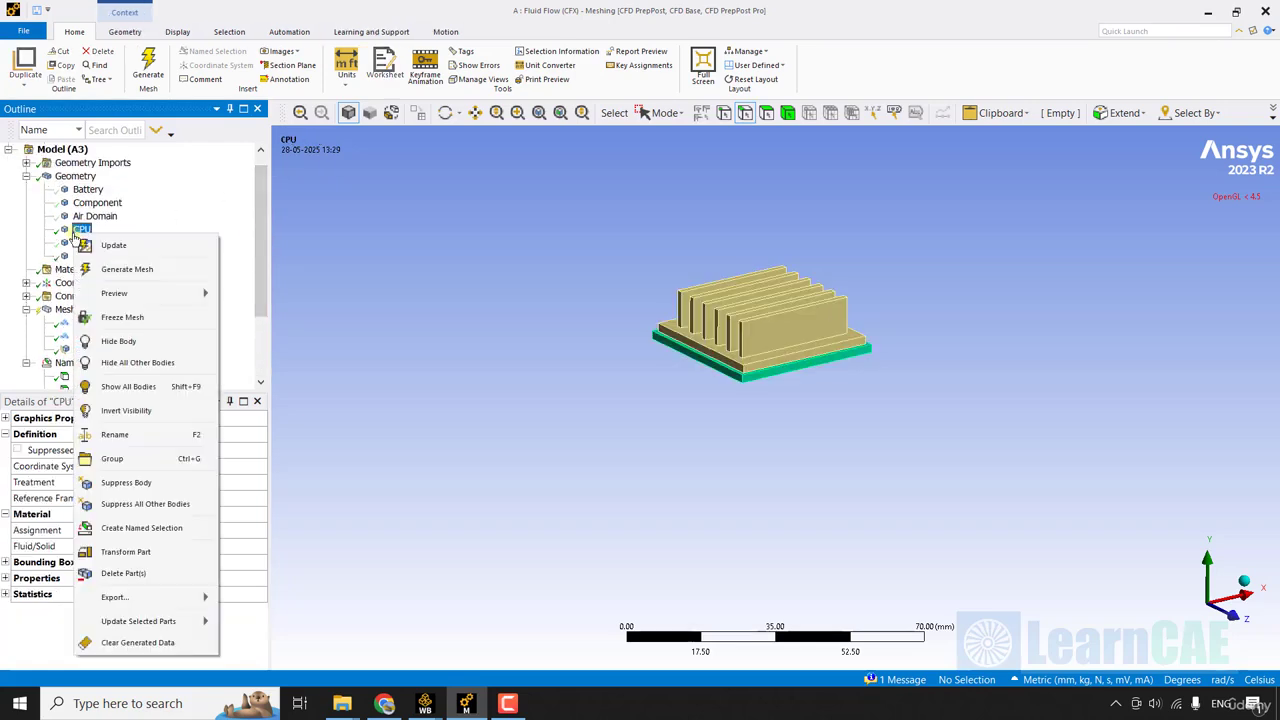
left_click(140, 387)
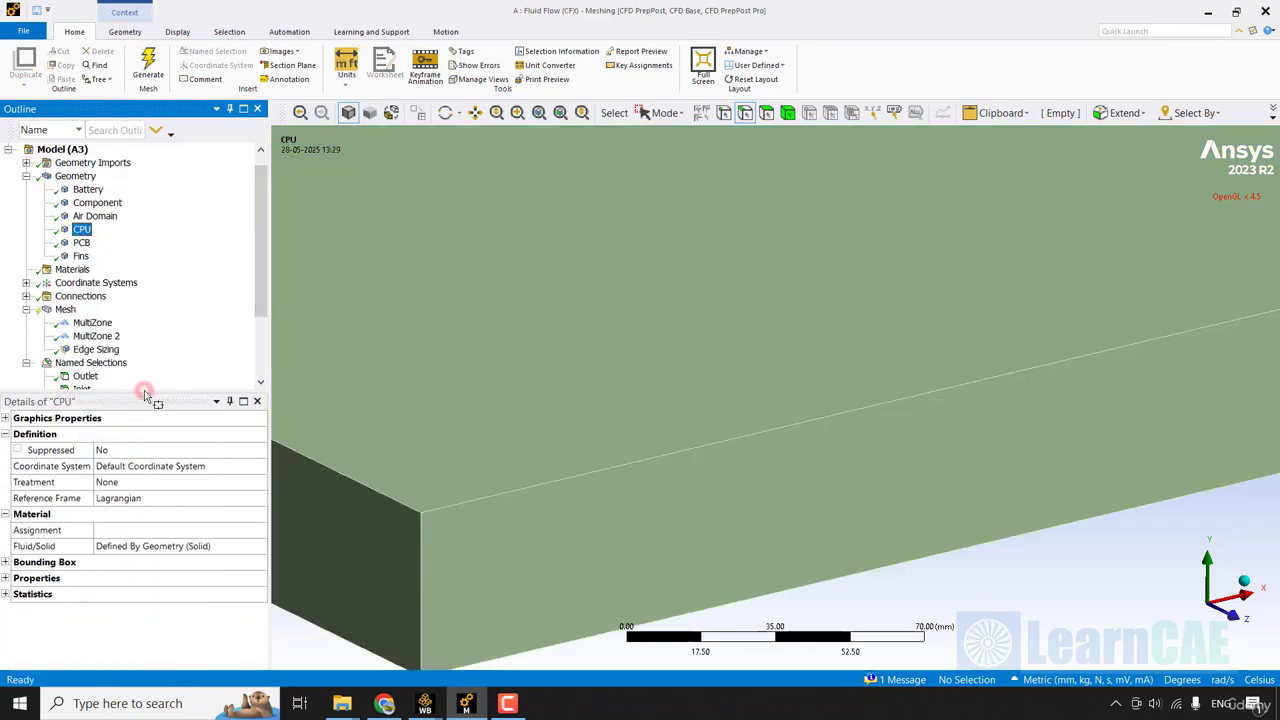
Insert an inflation control in the mesh and scope it to the Air Domain body using single selection.
left_click(665, 113)
left_click(670, 137)
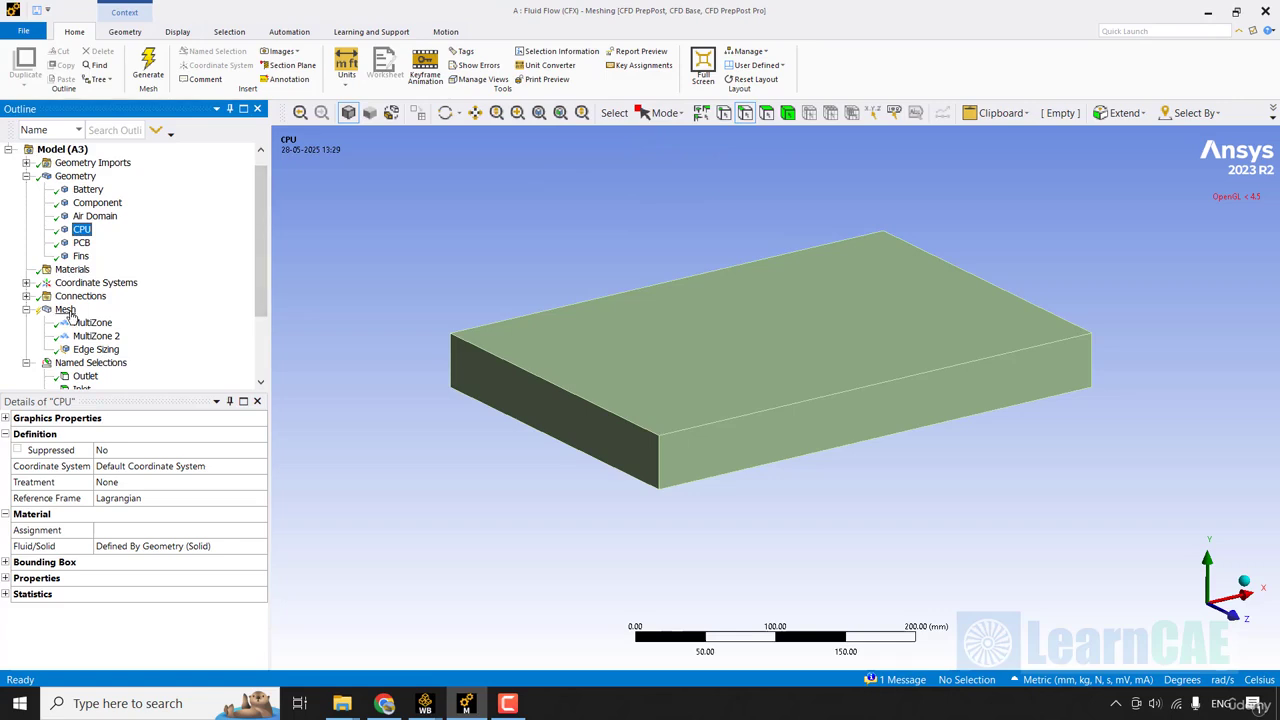
right_click(65, 311)
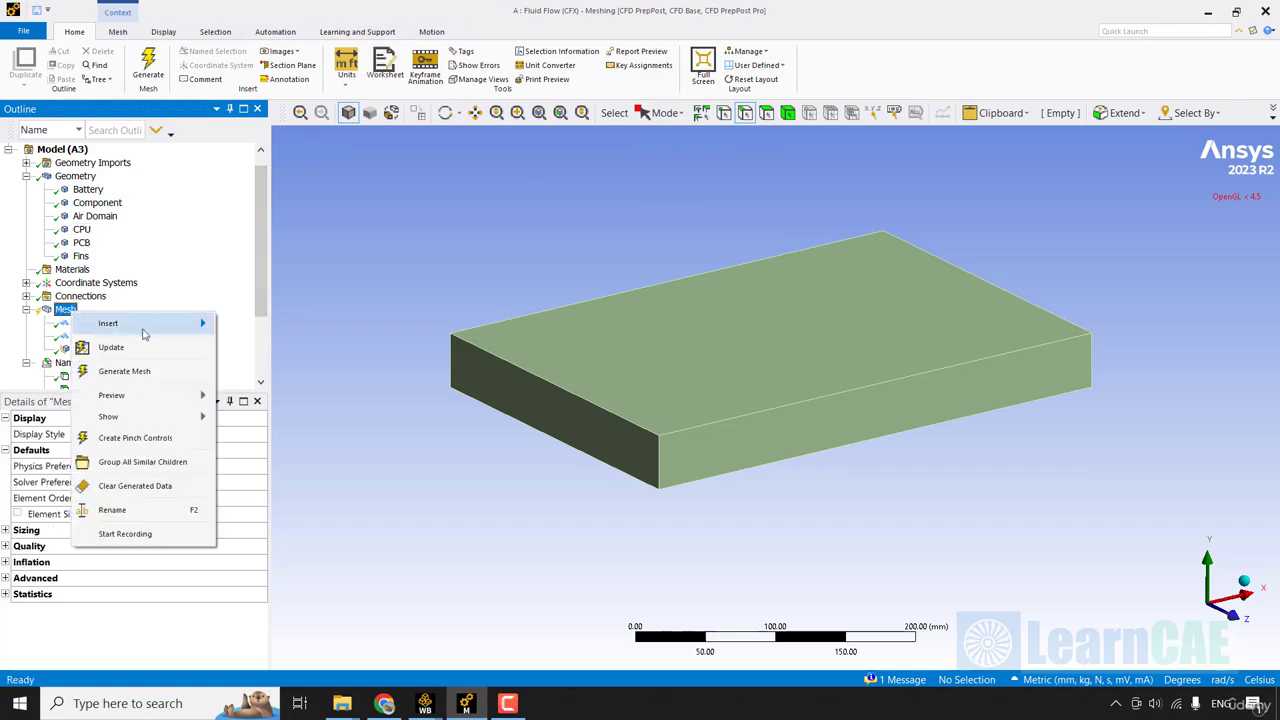
mouse_move(145, 330)
left_click(272, 465)
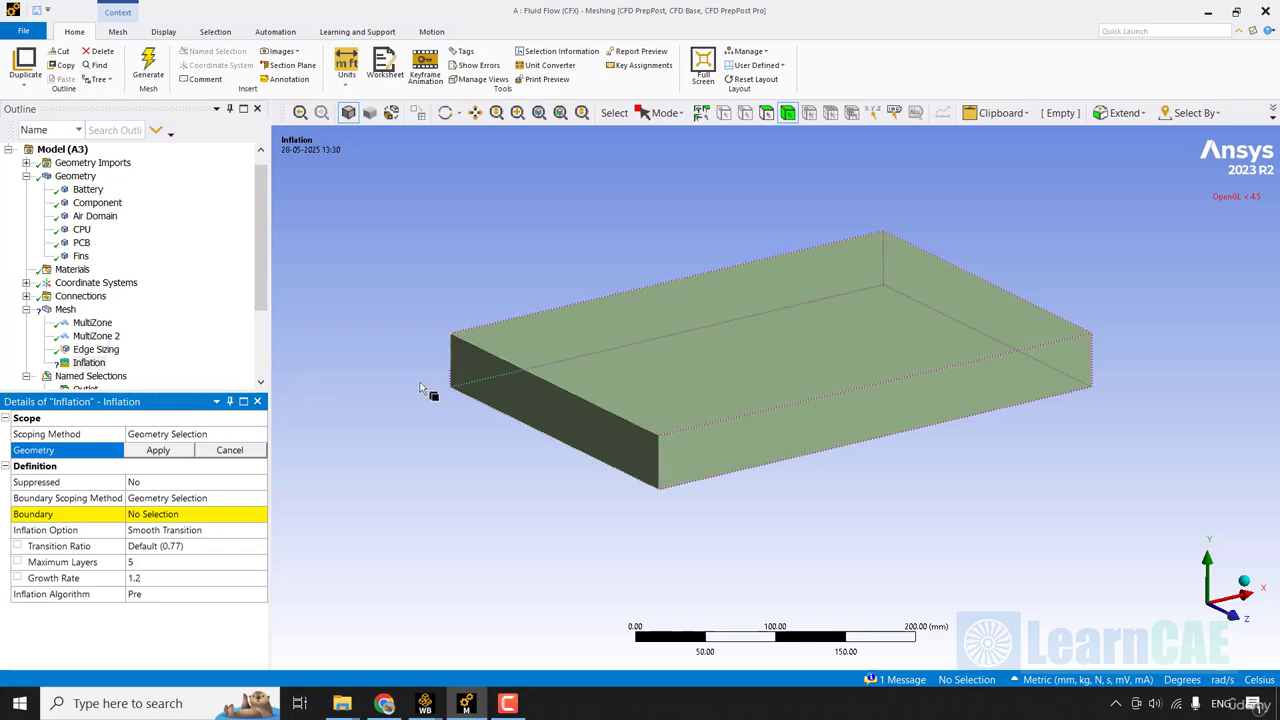
left_click(750, 372)
left_click(157, 450)
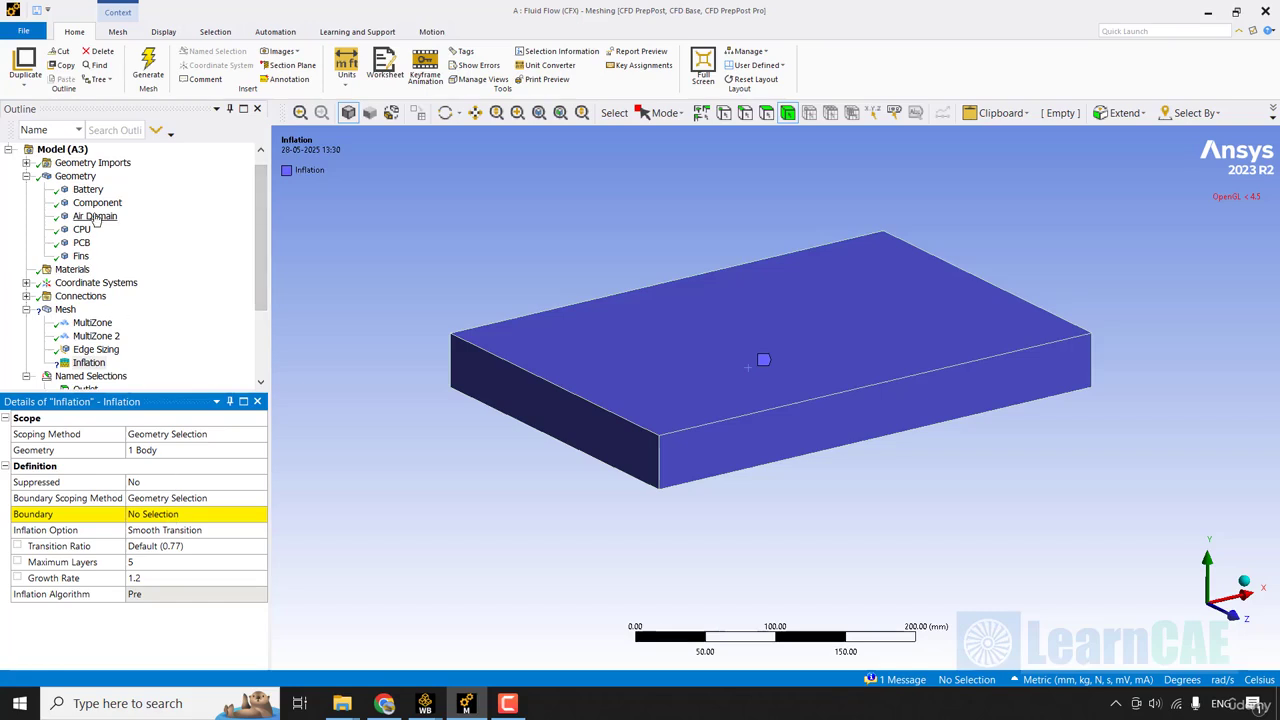
Isolate the Air Domain body and hide the faces of the Outlet, Inlet and Enclosure named selections.
right_click(96, 218)
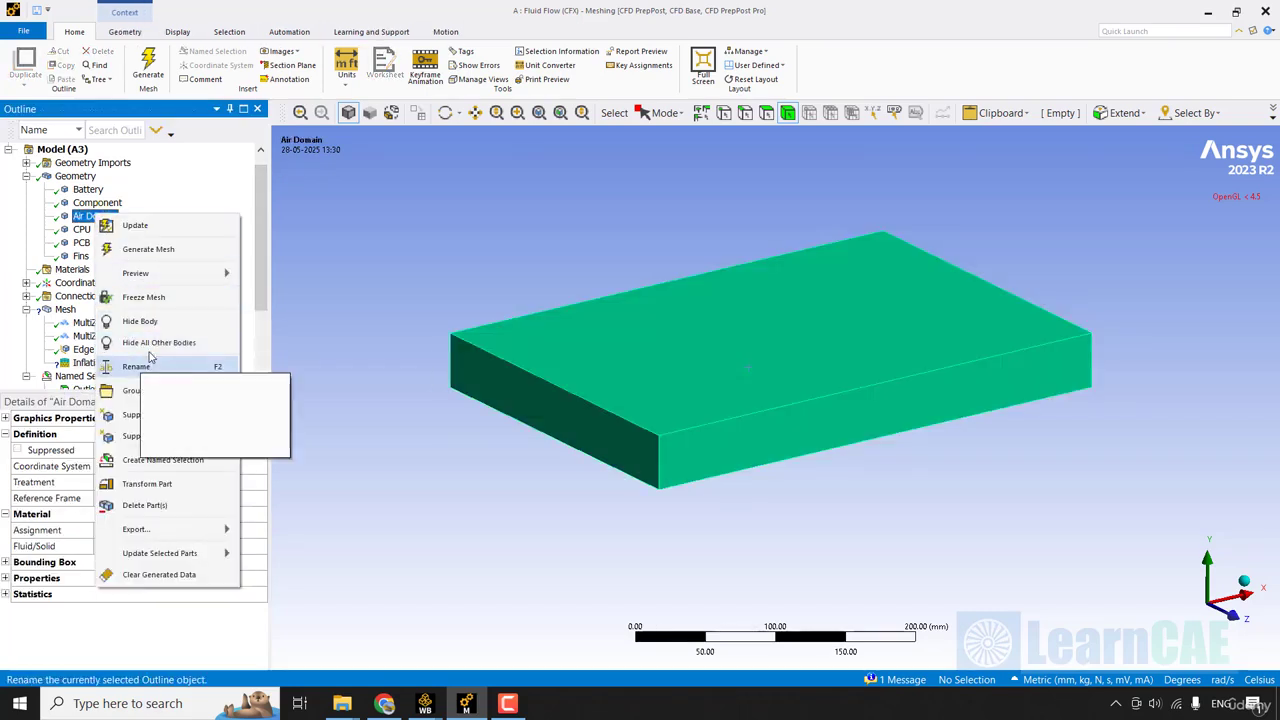
left_click(184, 346)
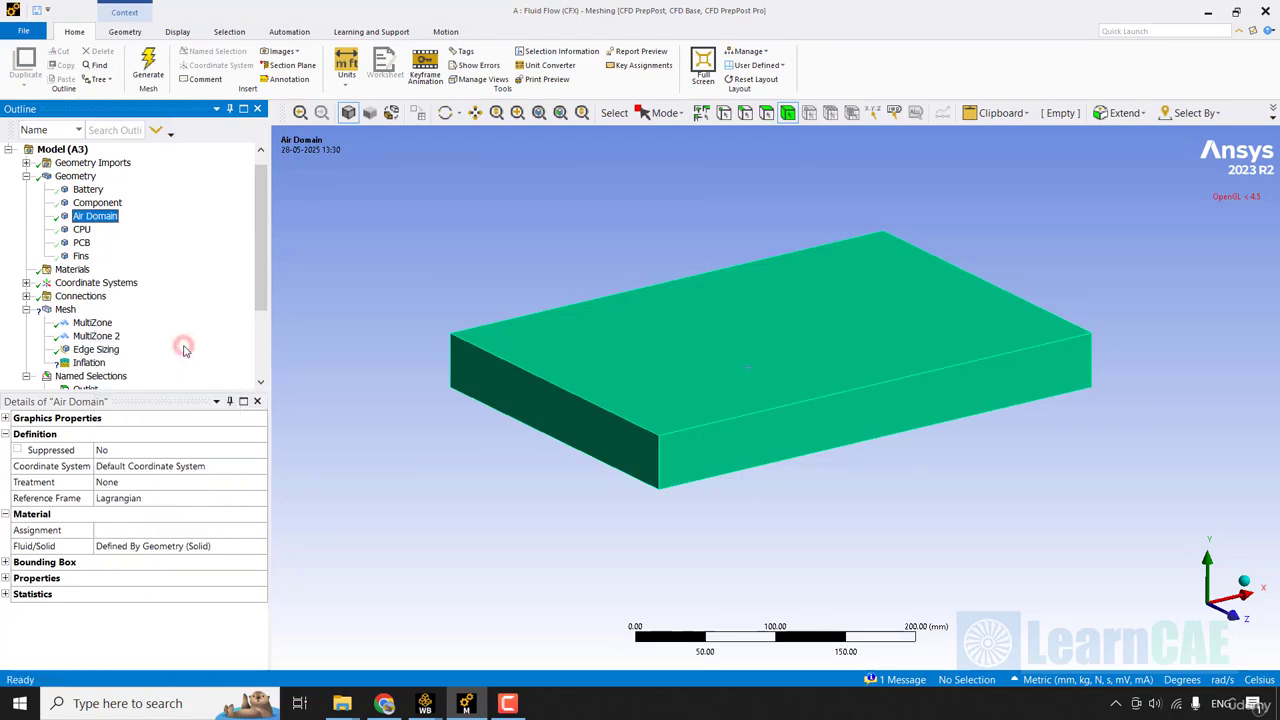
left_click_drag(263, 293, 263, 358)
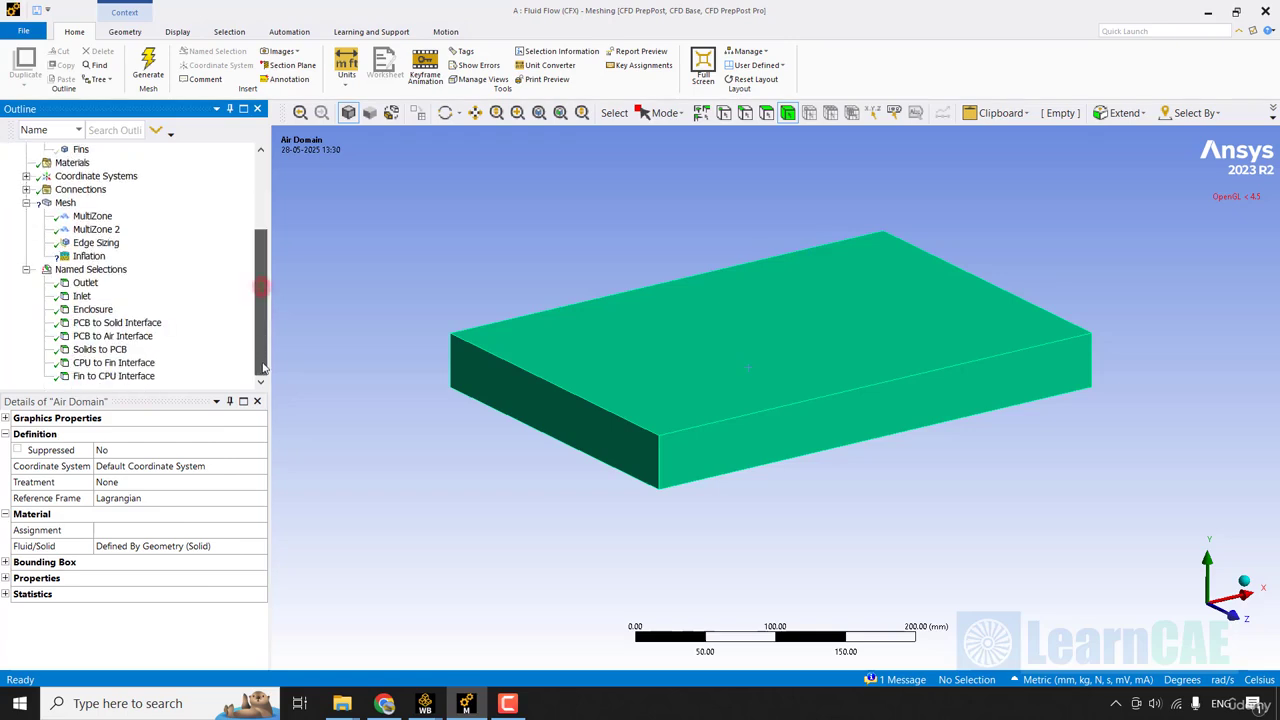
left_click(85, 283)
left_click(82, 296, "ctrl")
left_click(93, 309, "ctrl")
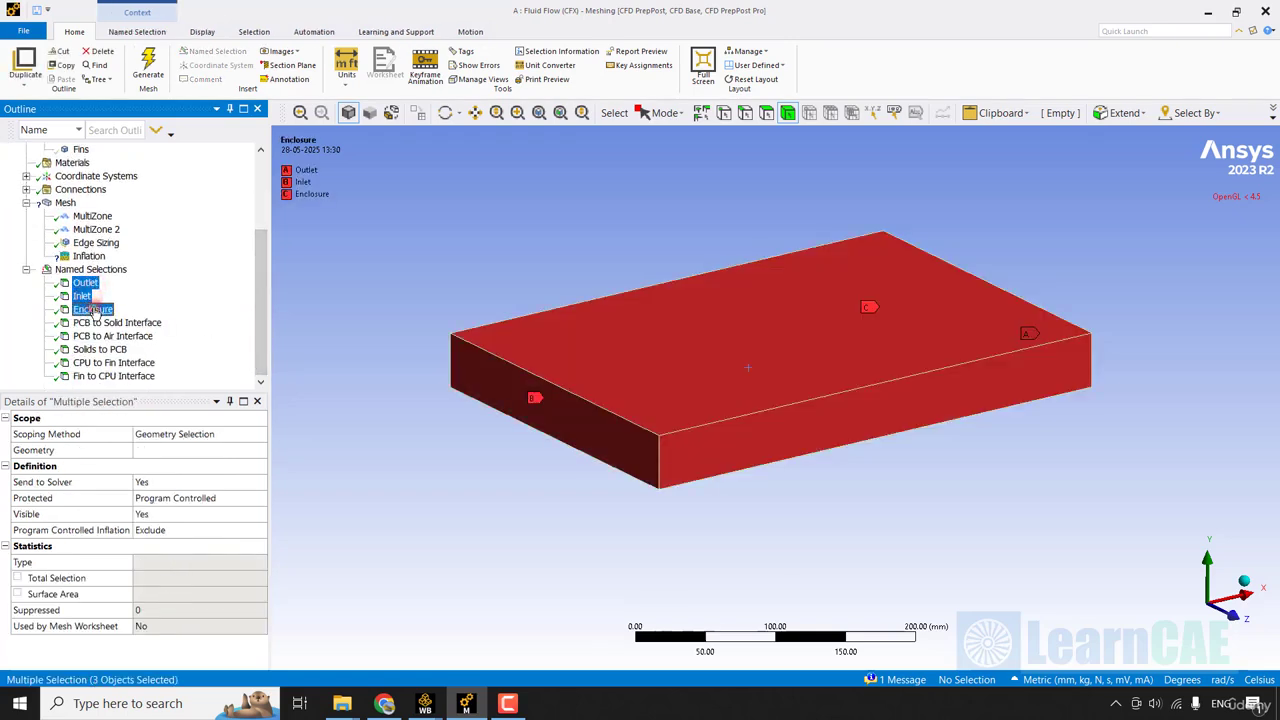
right_click(93, 310)
left_click(160, 372)
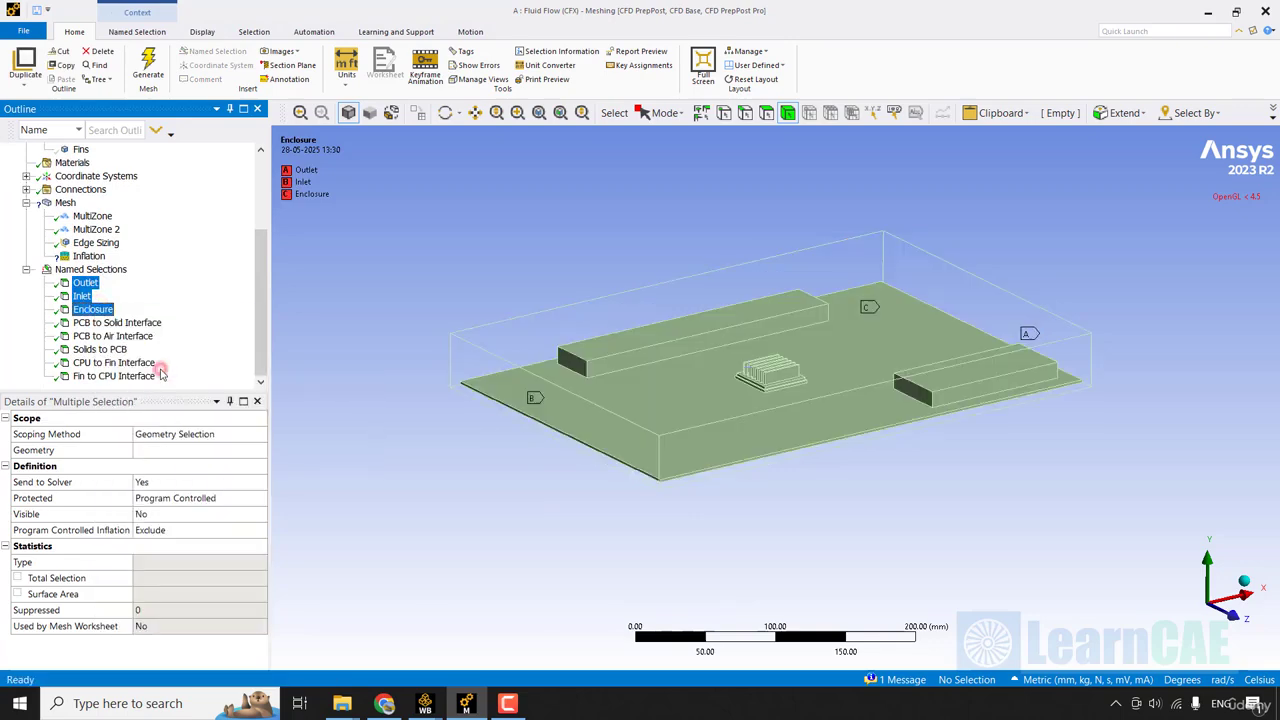
left_click(324, 402)
scroll(326, 401, "up", 3)
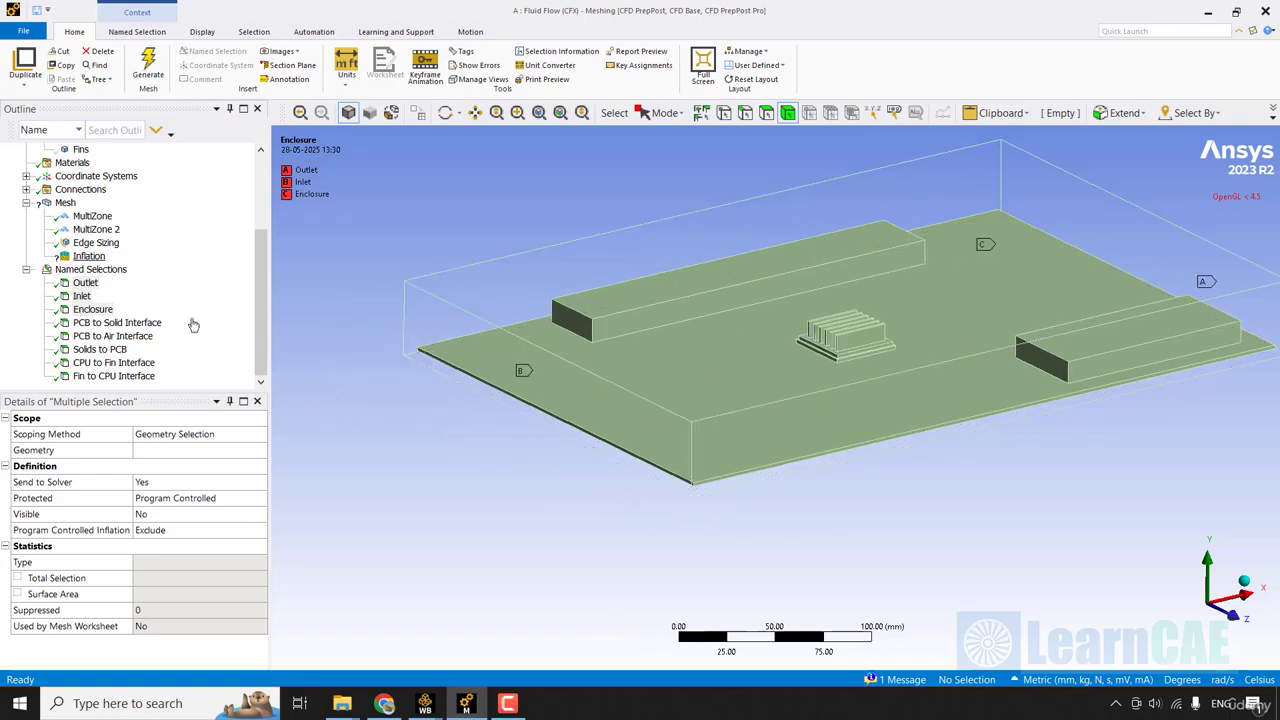
Box-select all unhidden faces of the air domain and apply them as the inflation boundary.
left_click(88, 257)
left_click(173, 518)
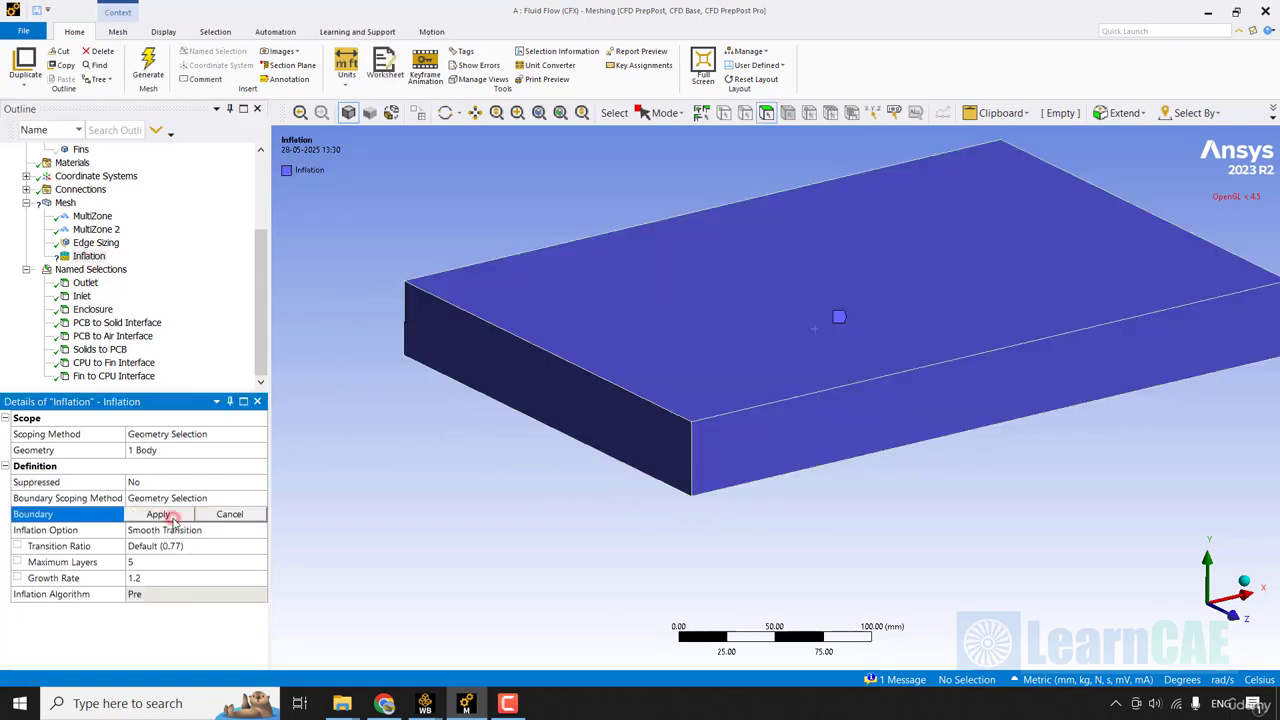
scroll(173, 519, "down", 6)
left_click(666, 112)
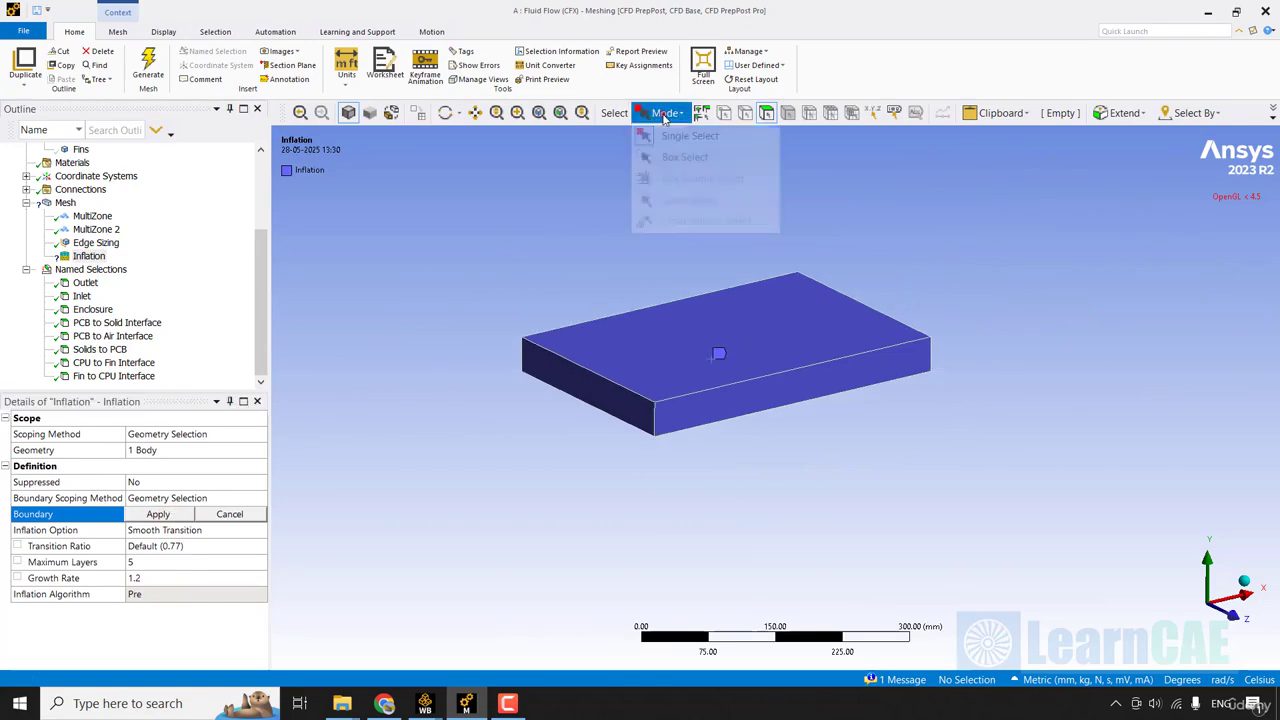
left_click(669, 158)
left_click_drag(1086, 207, 326, 541)
scroll(327, 541, "up", 3)
middle_click_drag(326, 540, 327, 548, "ctrl")
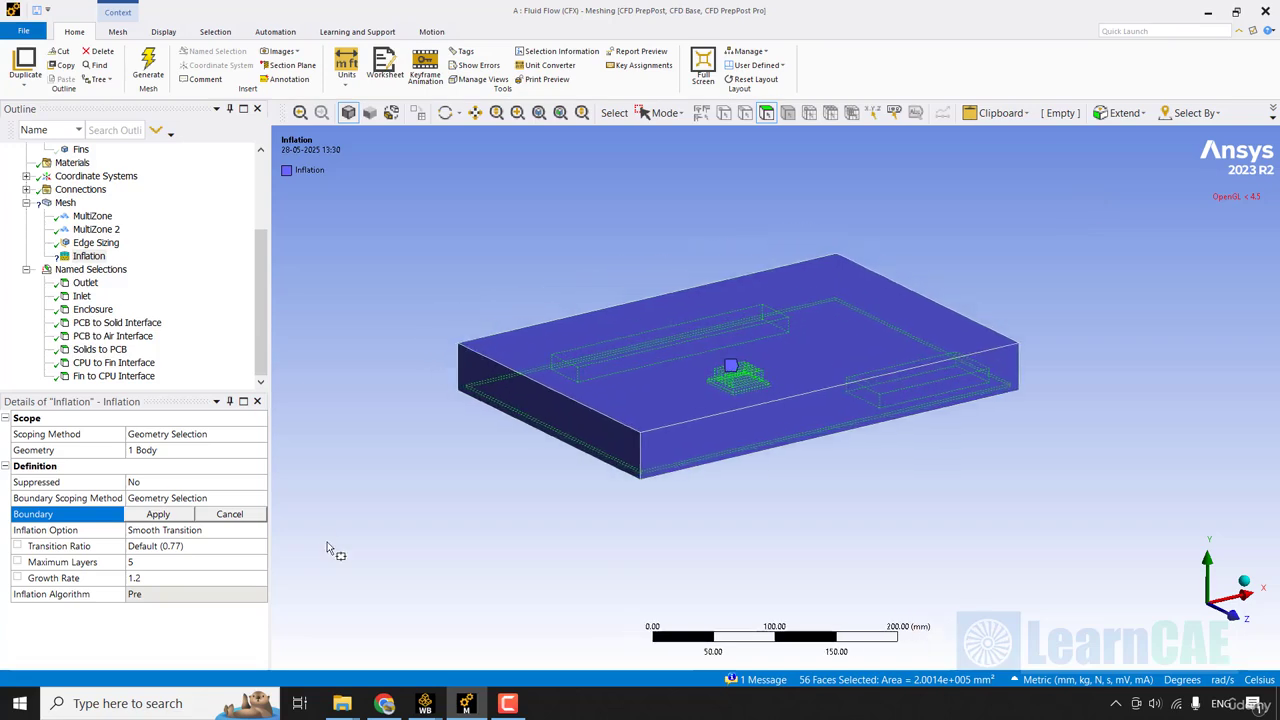
left_click(155, 514)
Set the inflation option to First Layer Thickness with a first layer height of 0.1 mm.
left_click(218, 531)
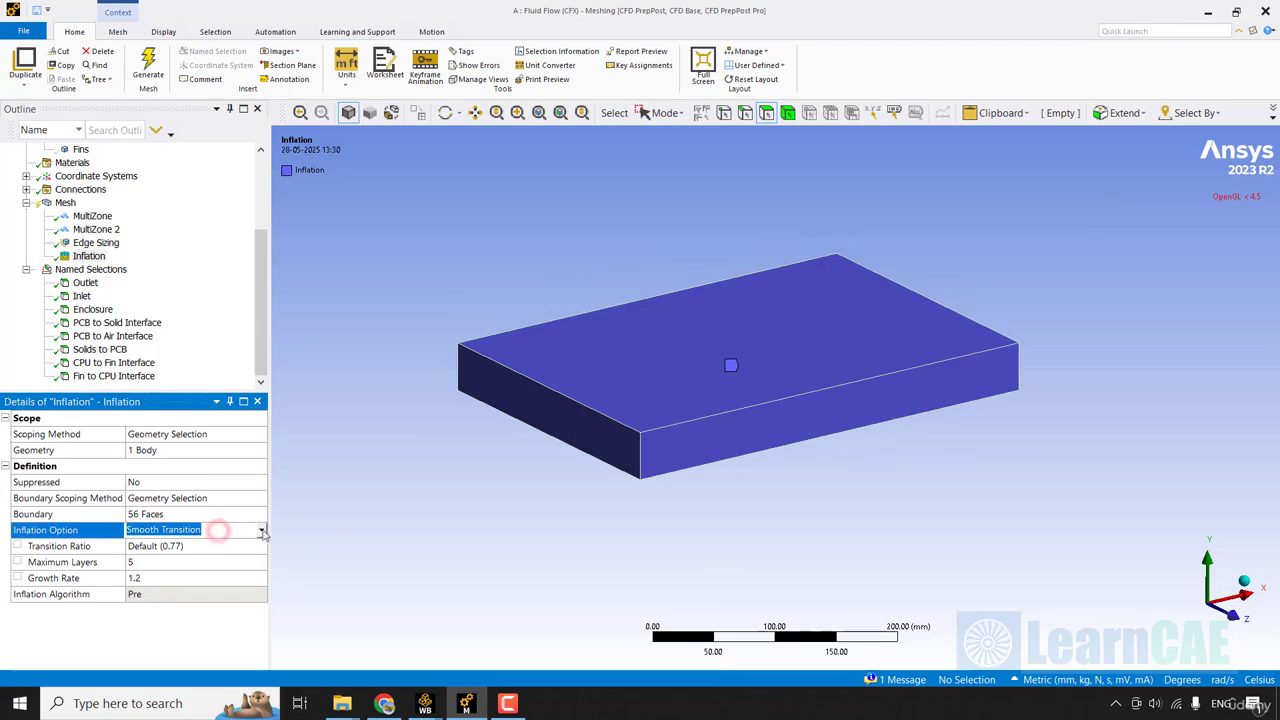
left_click(261, 530)
left_click(196, 561)
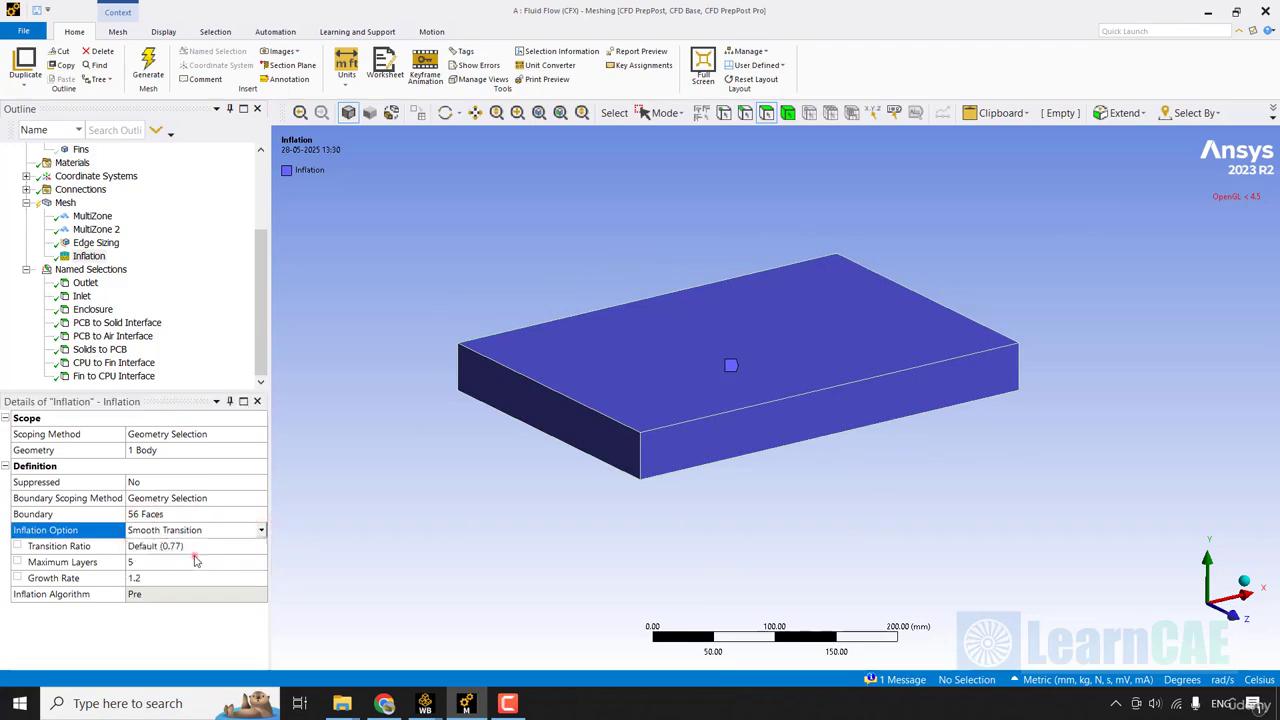
left_click(192, 547)
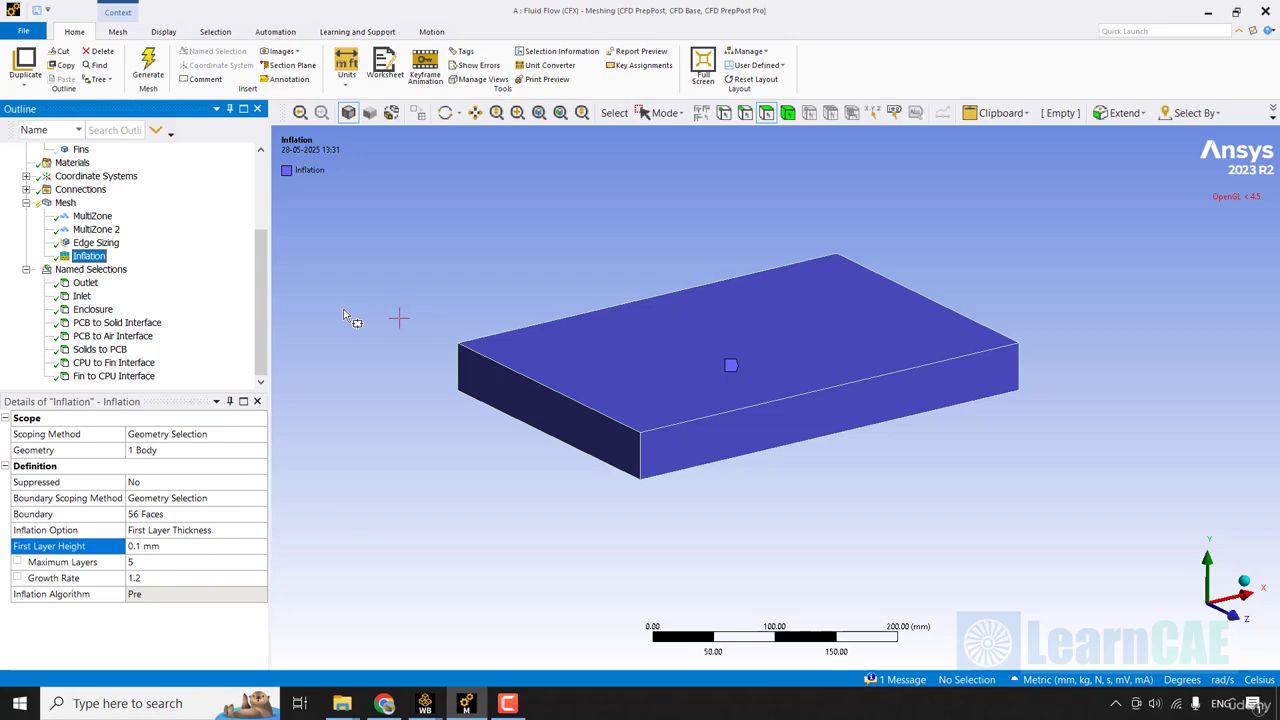
Generate the mesh and switch back to single selection mode.
right_click(66, 205)
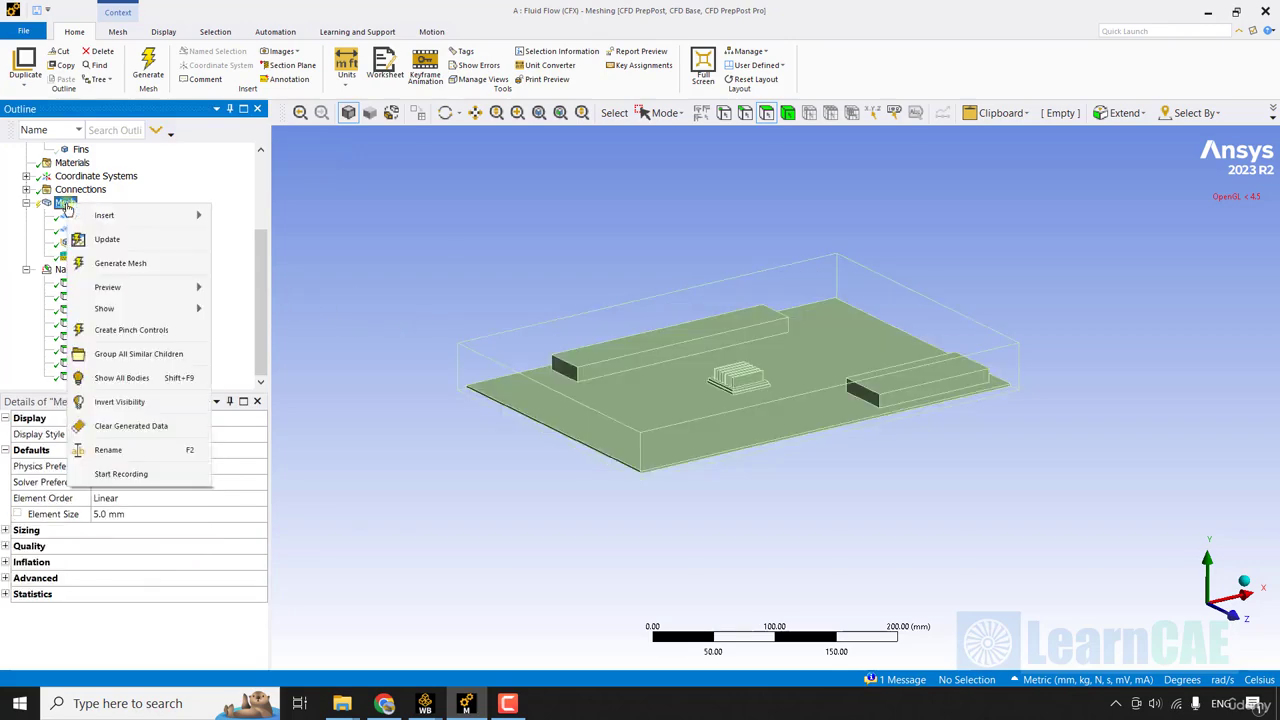
left_click(168, 261)
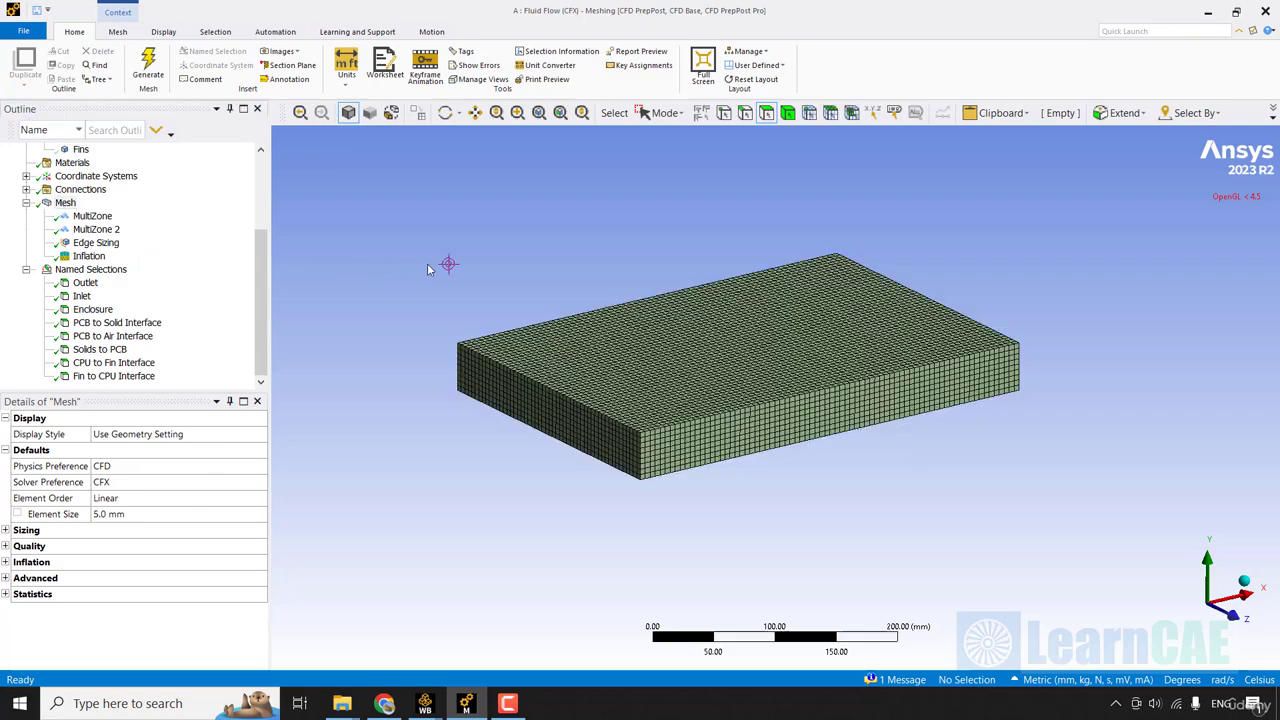
left_click(665, 112)
left_click(671, 137)
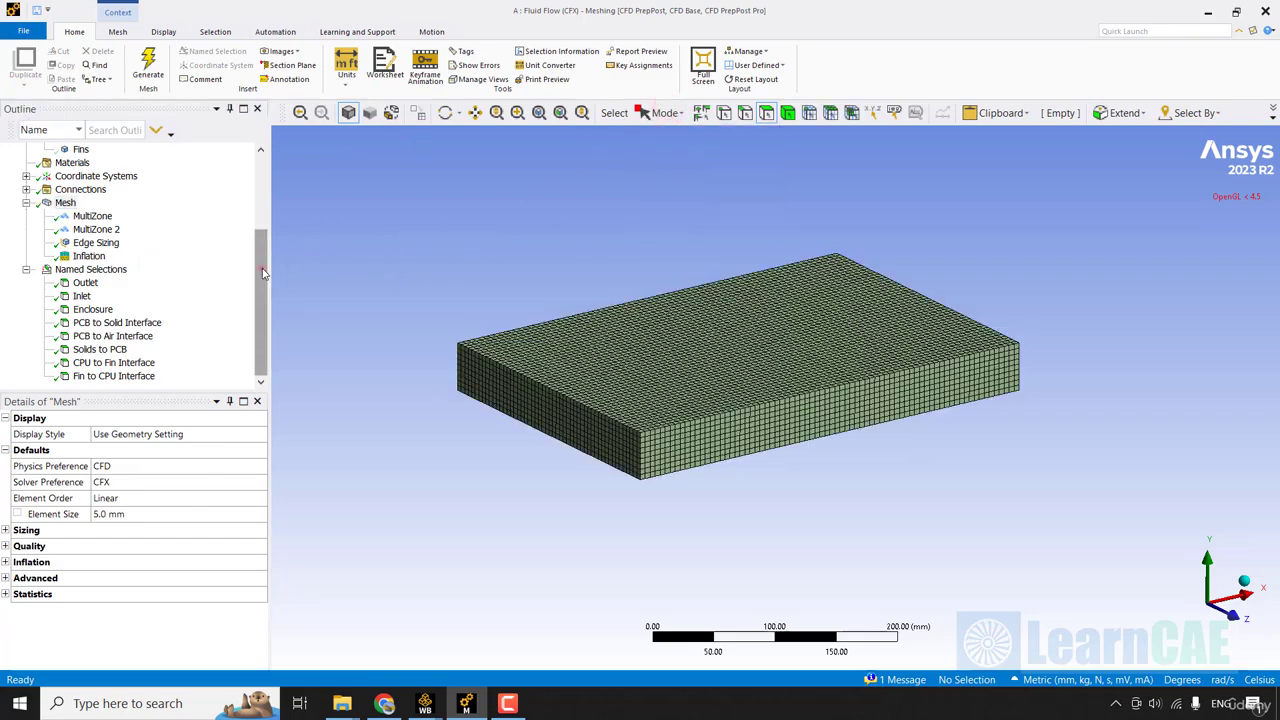
Show all bodies except the Air Domain and inspect the mesh on the PCB, CPU, fins and other solids.
scroll(130, 240, "up", 3)
left_click(95, 229)
right_click(110, 232)
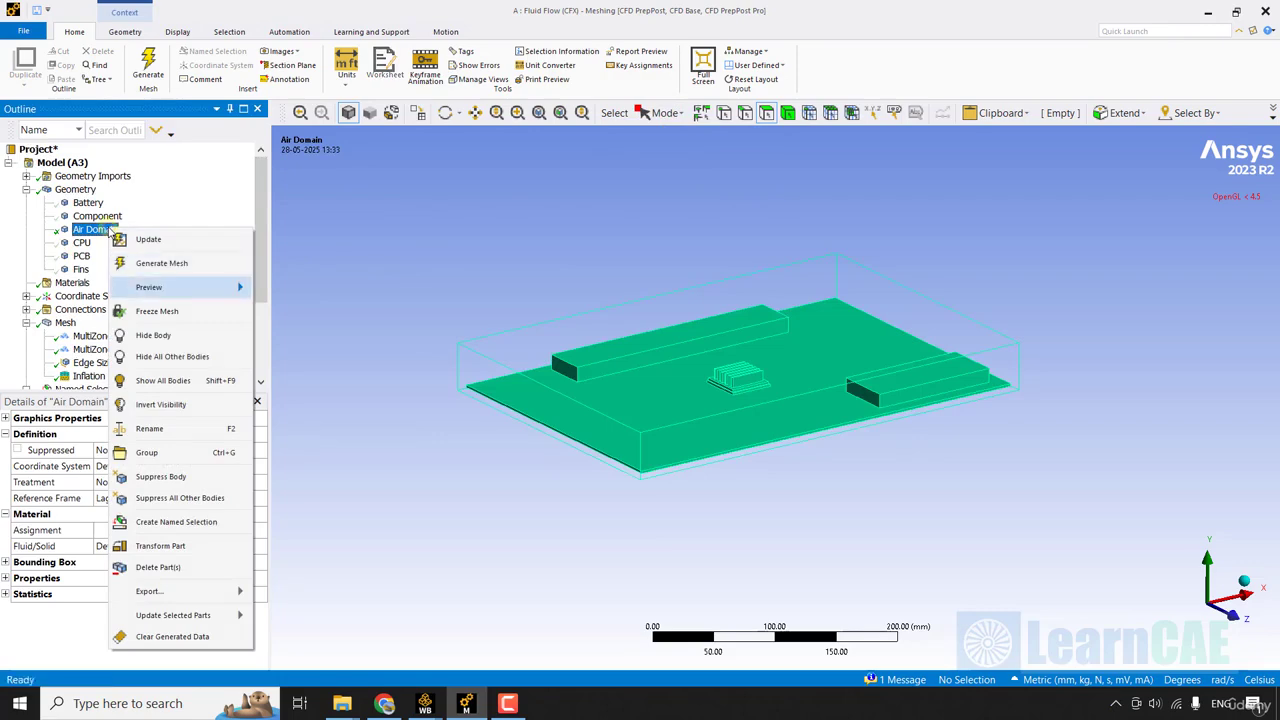
left_click(183, 380)
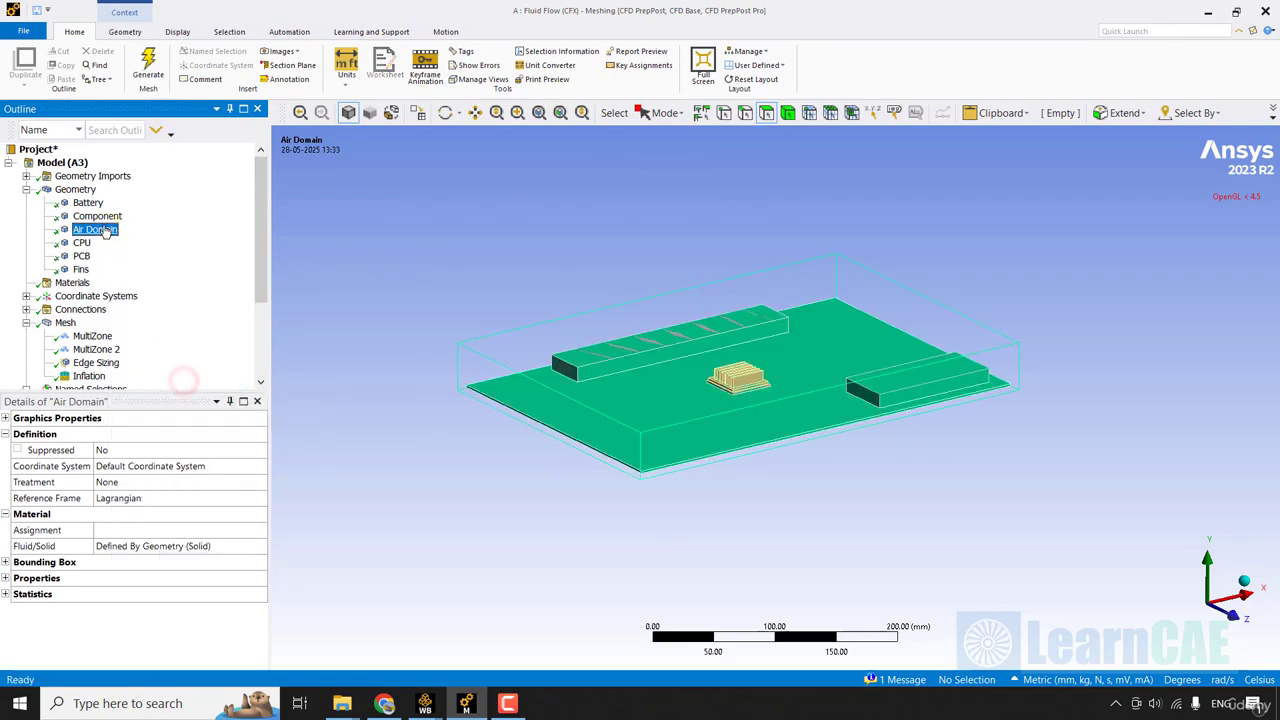
right_click(112, 229)
left_click(182, 334)
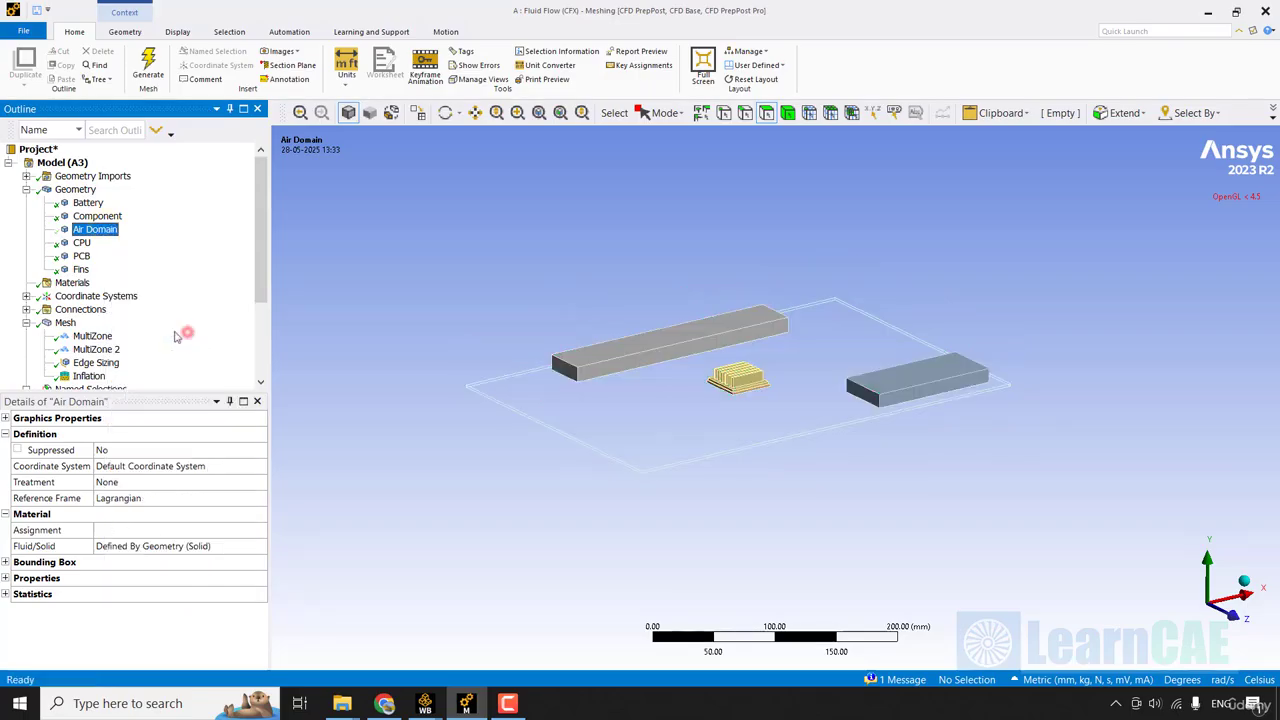
left_click(65, 323)
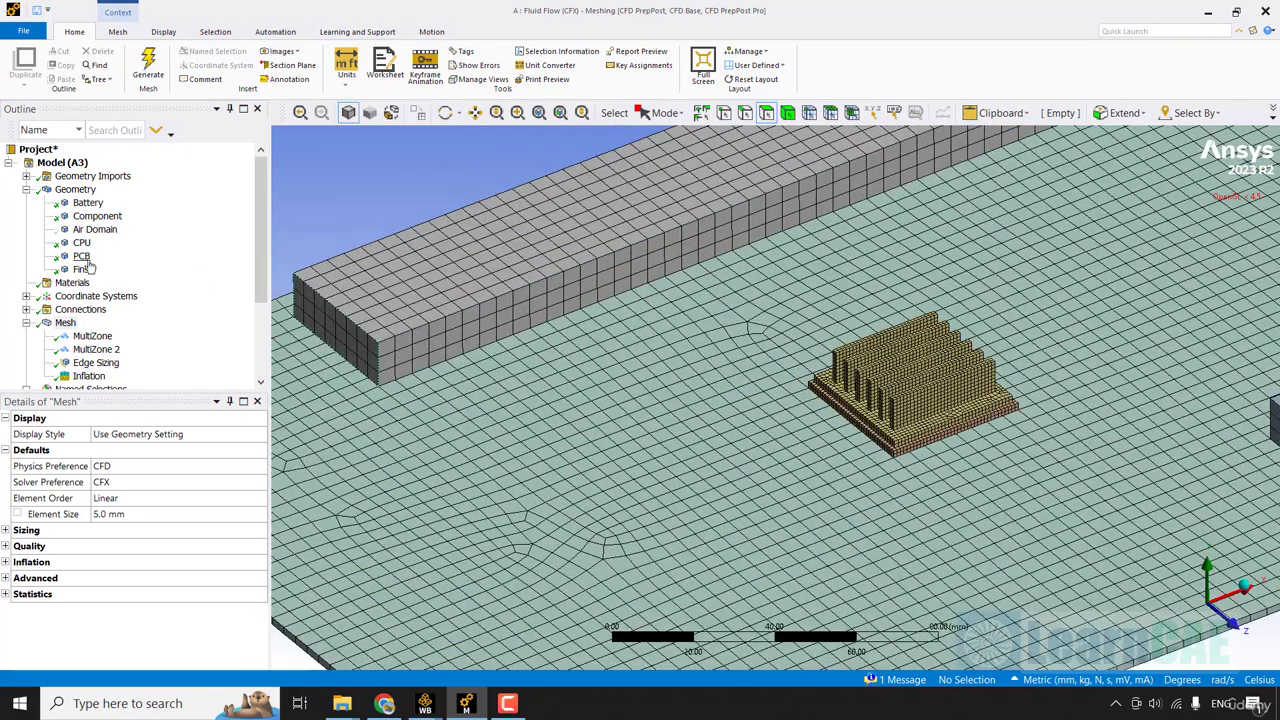
Isolate the PCB body and examine its mesh.
right_click(82, 258)
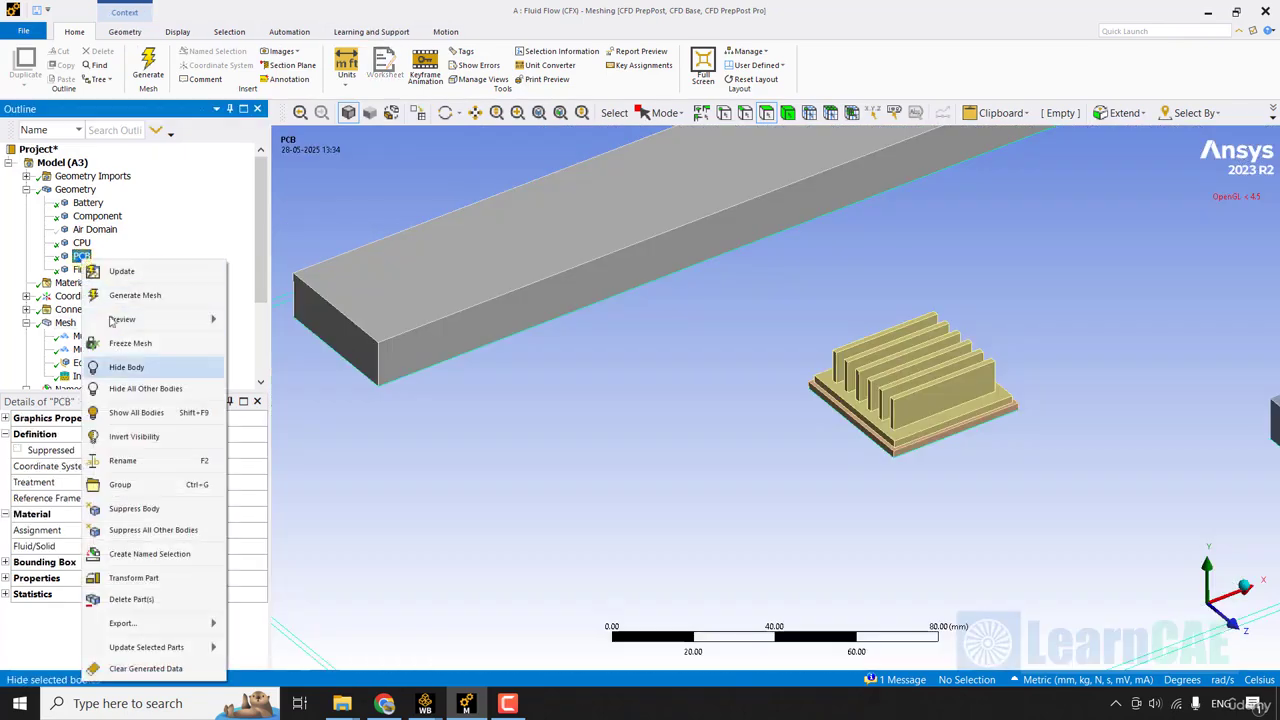
left_click(145, 388)
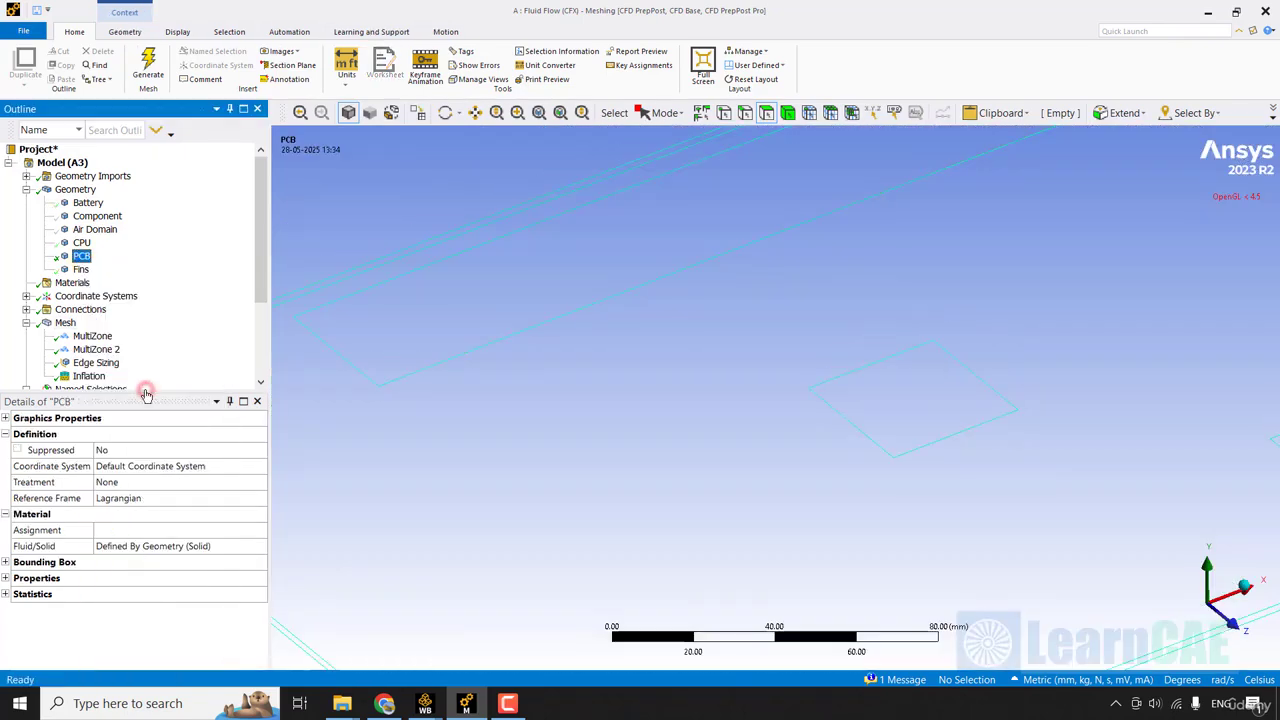
left_click(65, 322)
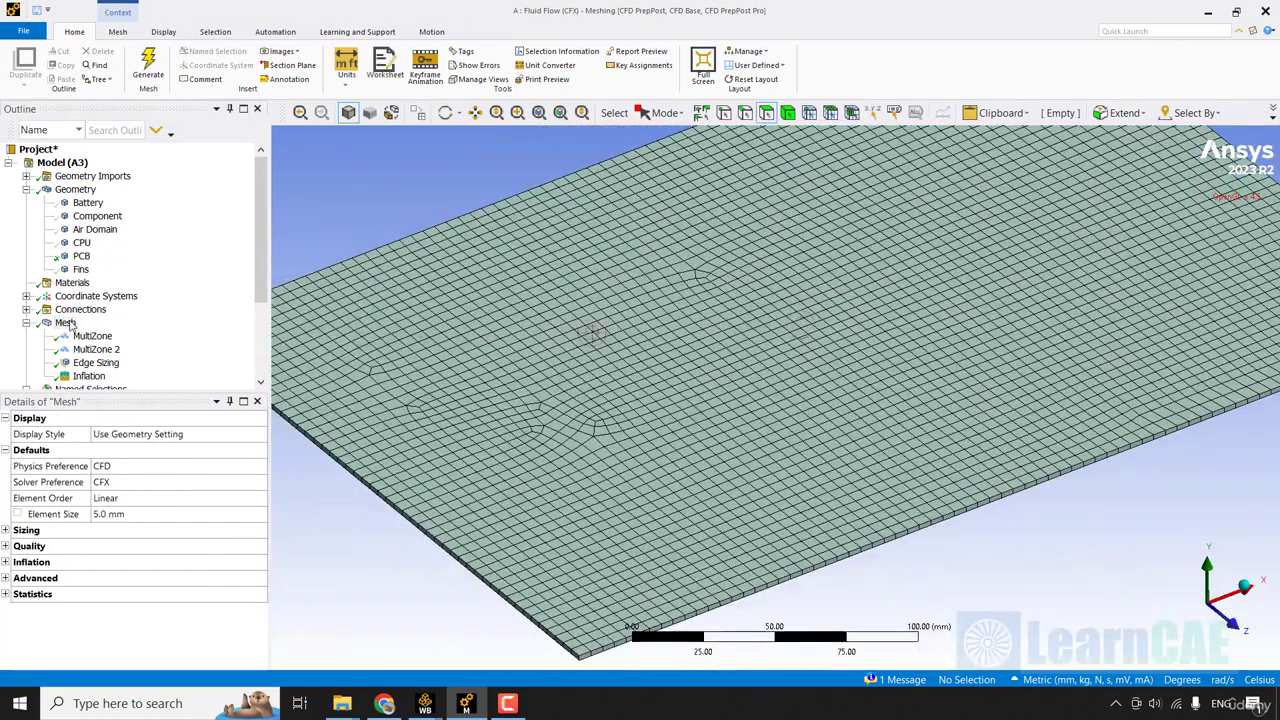
scroll(66, 320, "down", 3)
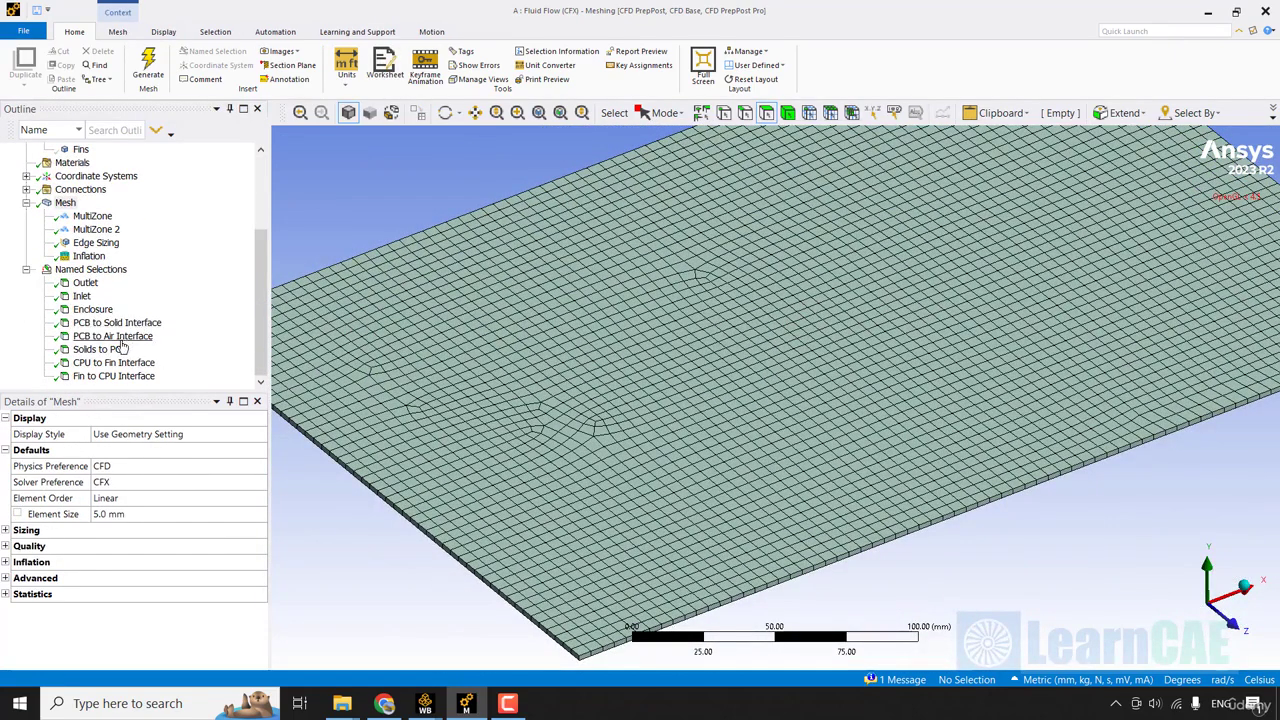
Show all bodies again and display the complete mesh.
scroll(122, 345, "up", 3)
left_click(82, 243)
right_click(82, 243)
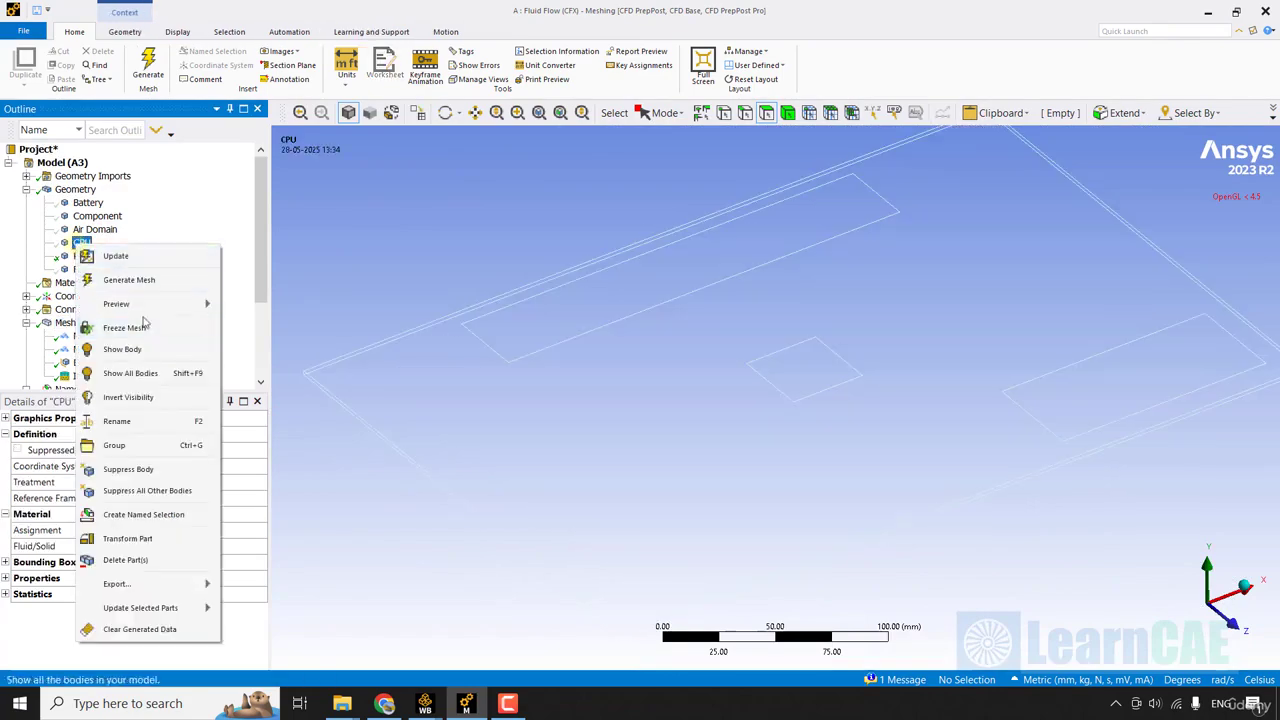
left_click(195, 372)
left_click(65, 322)
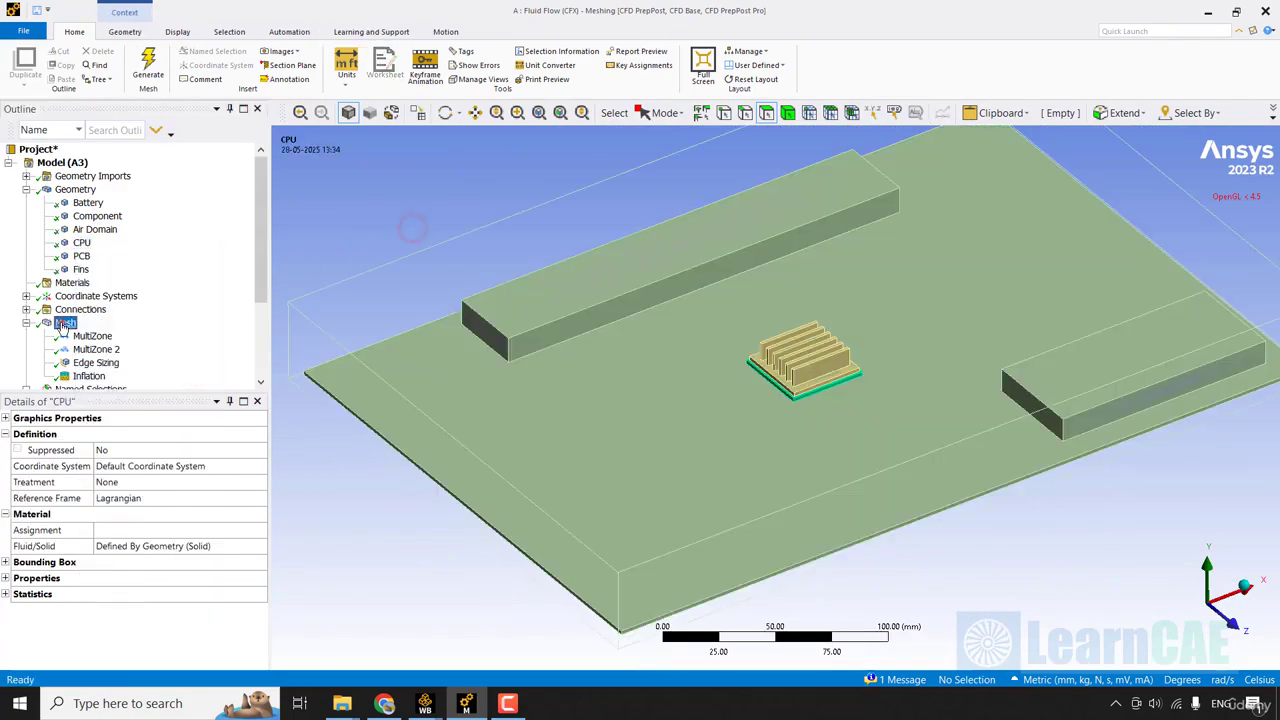
scroll(575, 333, "down", 3)
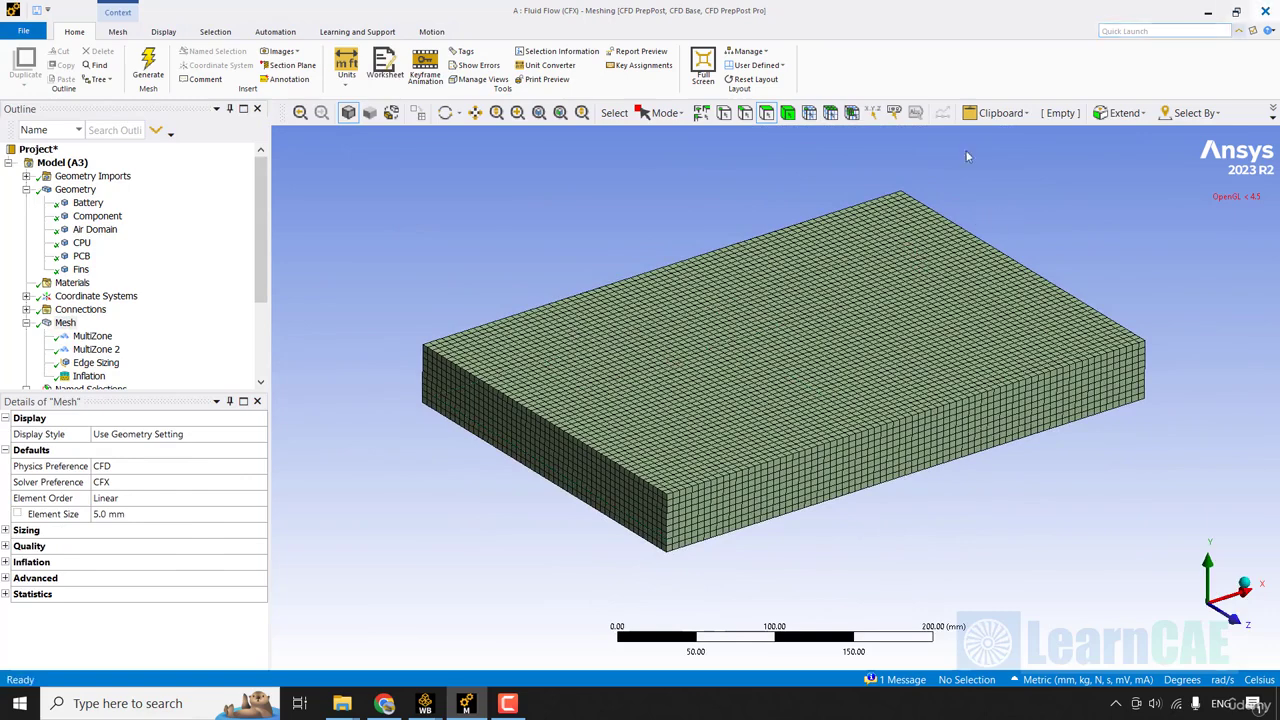
Close the mesher, update the Mesh cell in Workbench and open Setup in CFX-Pre.
left_click(1265, 12)
right_click(305, 184)
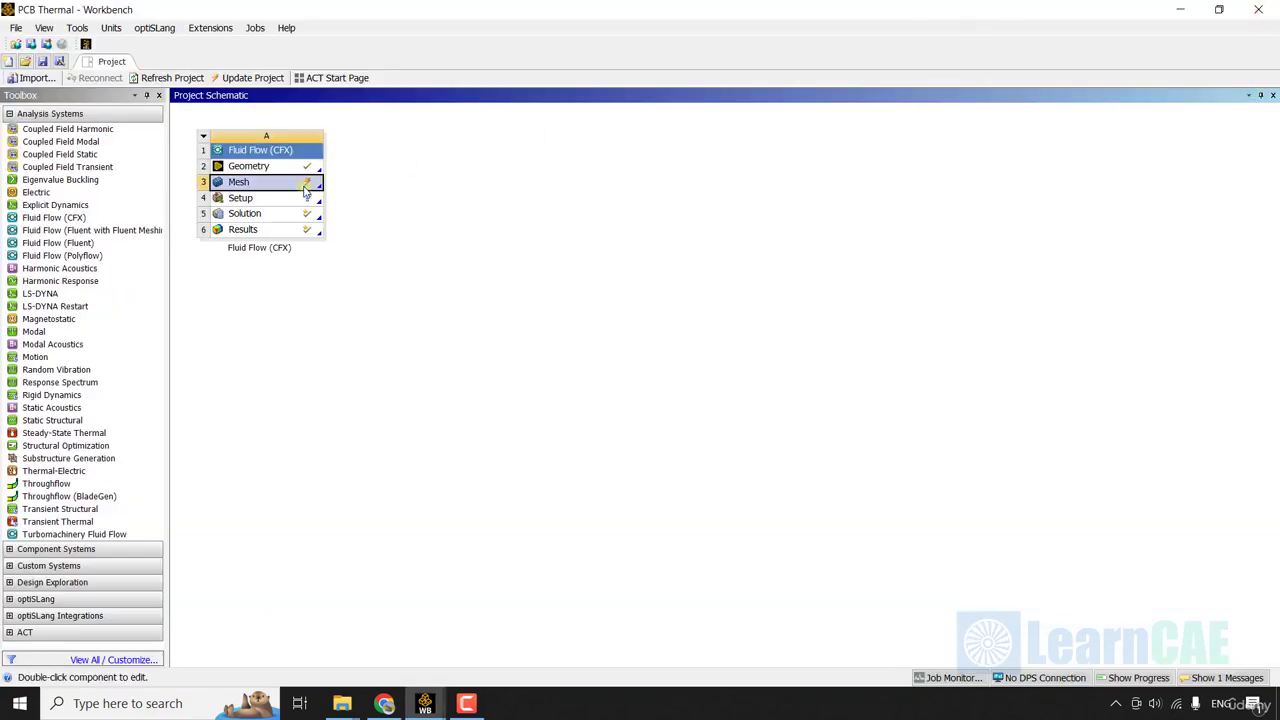
left_click(392, 260)
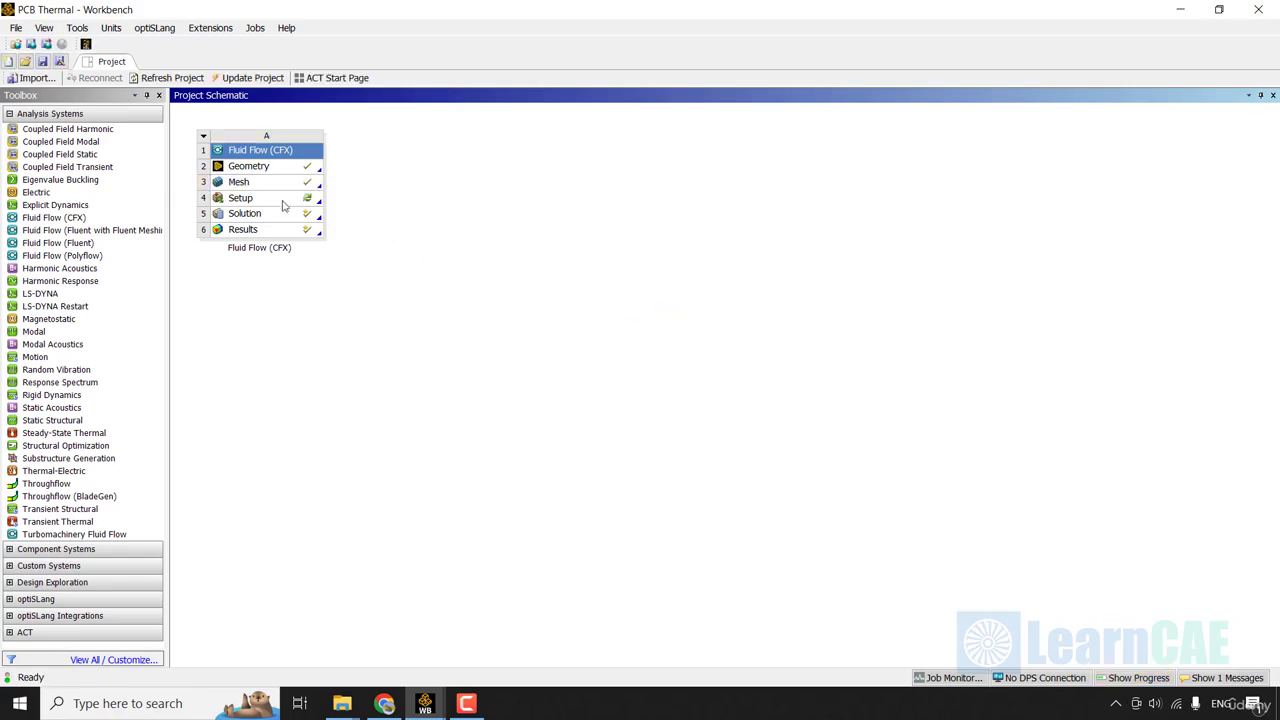
left_click(649, 212)
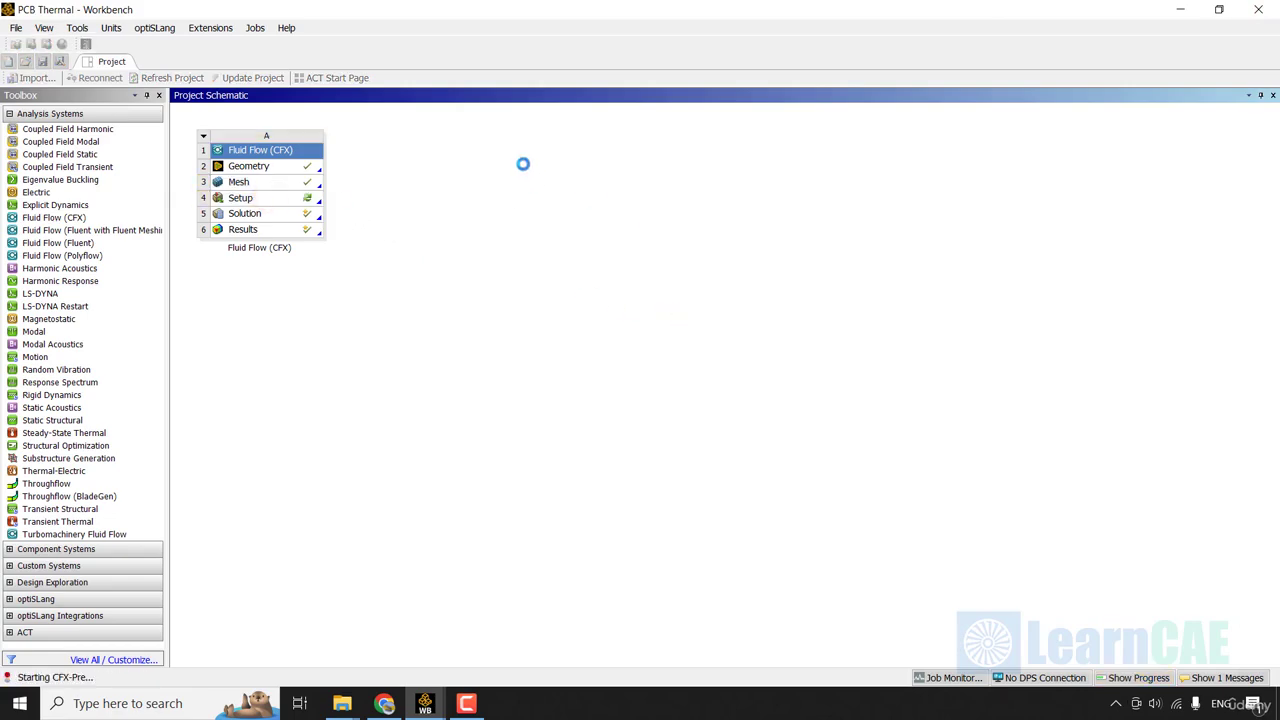